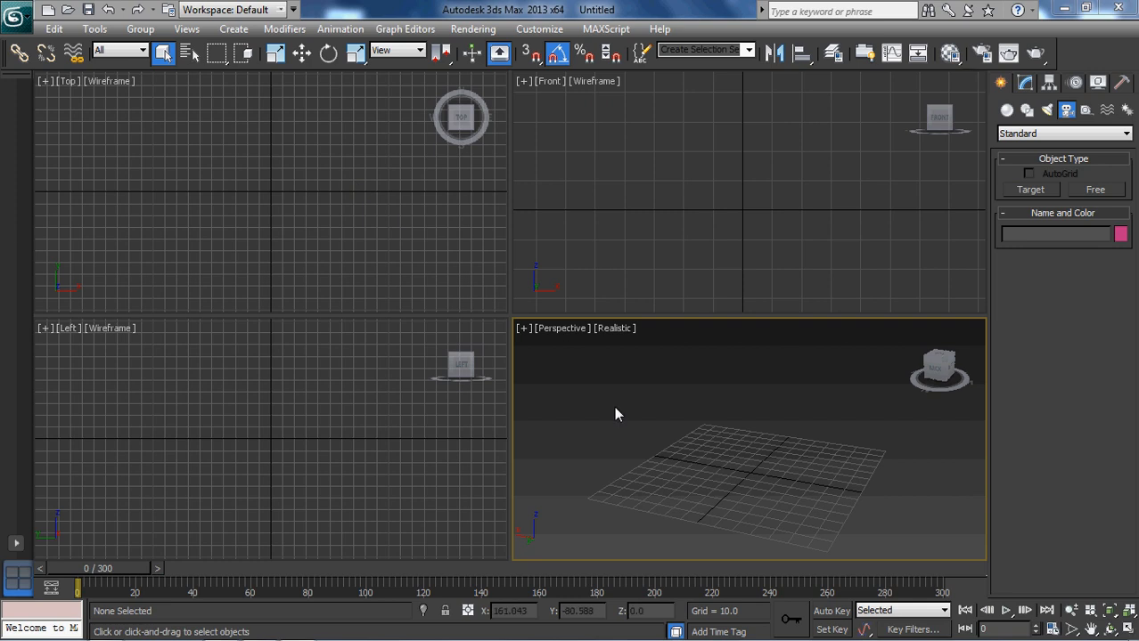
Step: Maximize the Perspective viewport and create a box near the grid centre, about 31 long, 24 wide and 23 high
key("alt+w")
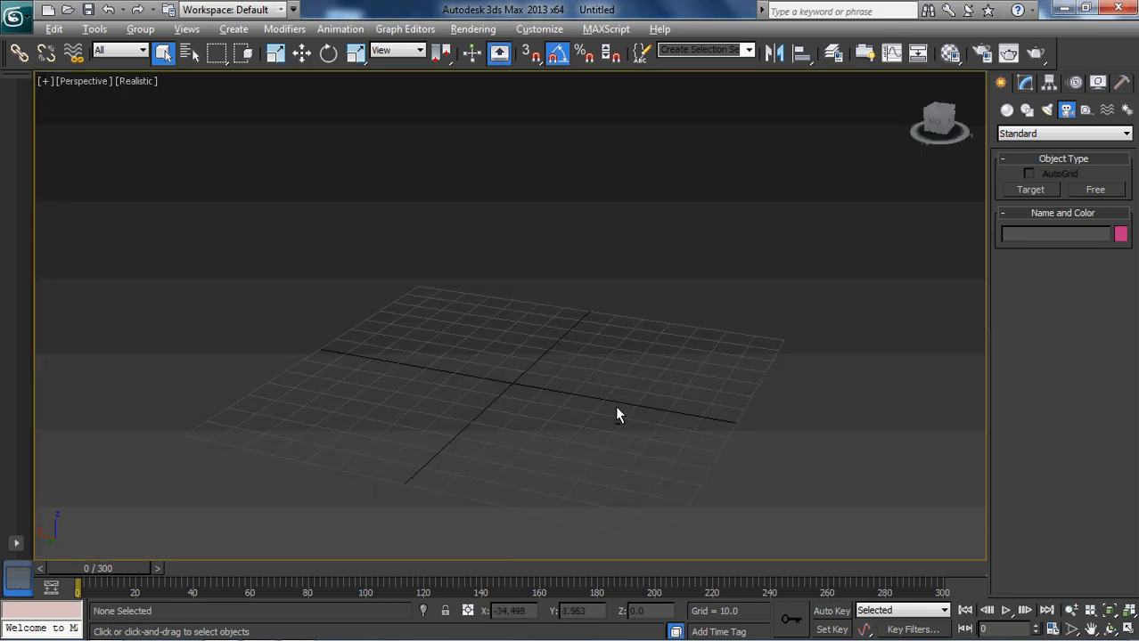
middle_click_drag(526, 305, 785, 219)
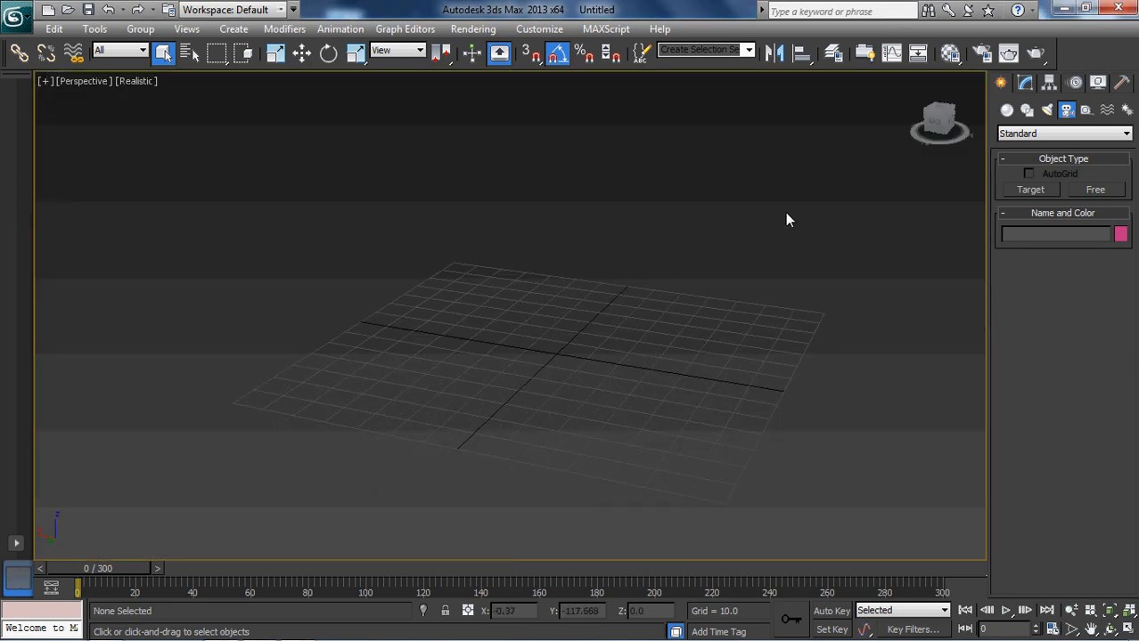
left_click(914, 81)
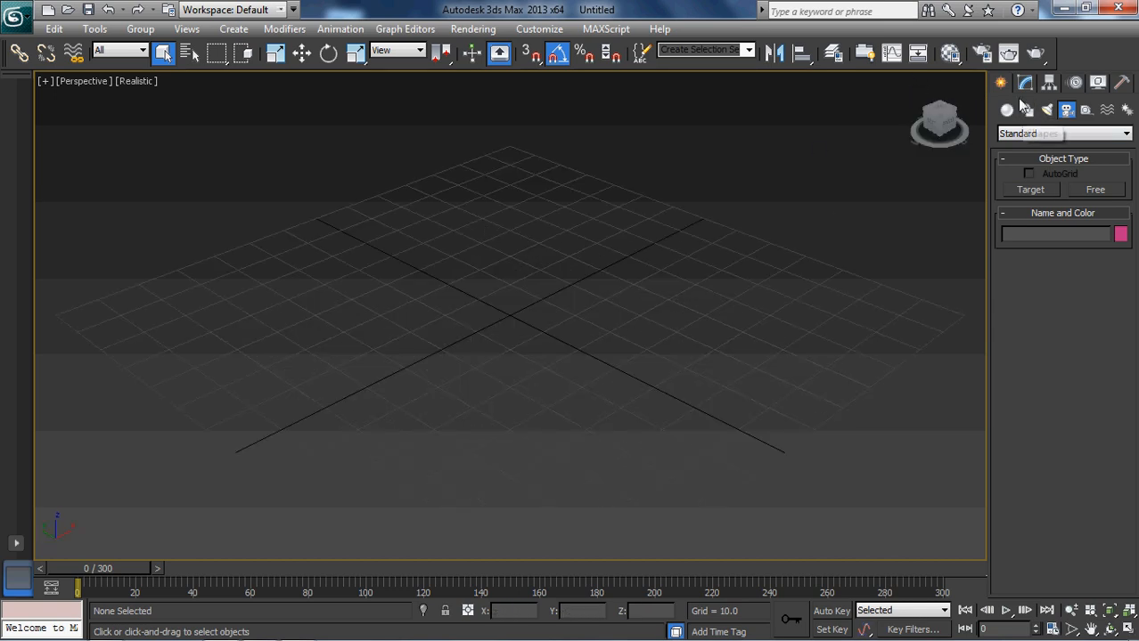
left_click(1065, 134)
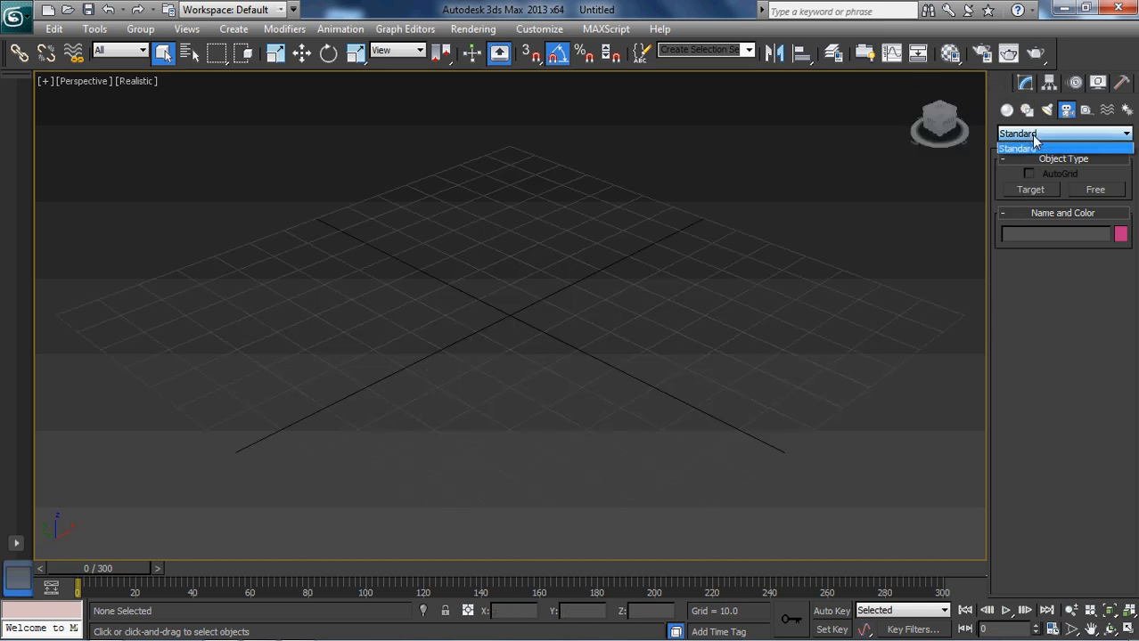
left_click(1007, 110)
left_click(1024, 190)
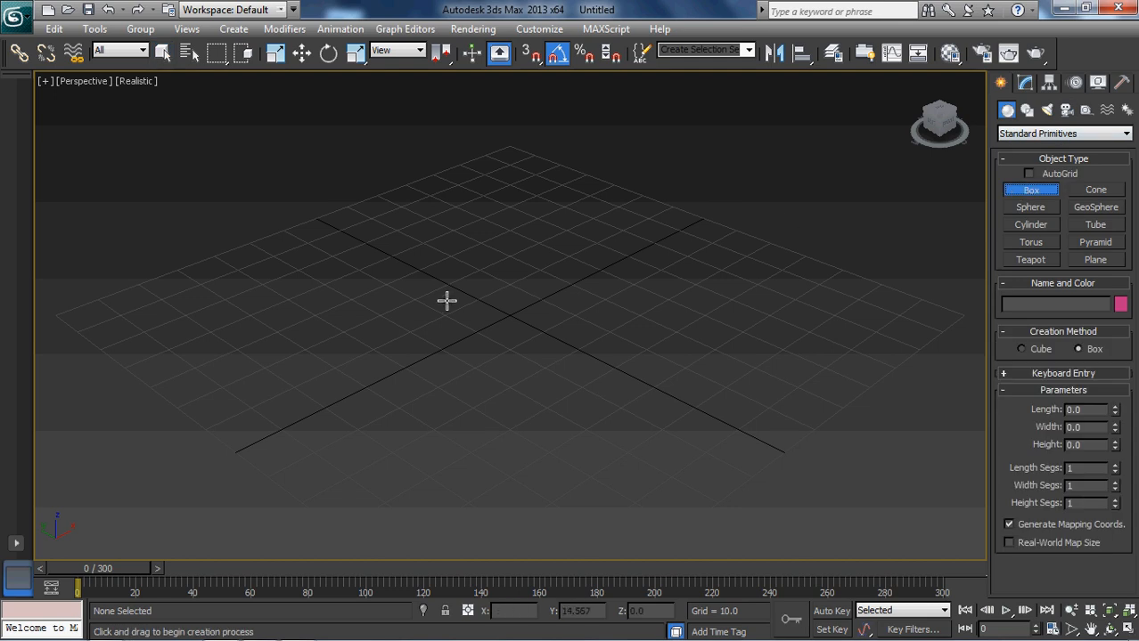
left_click_drag(447, 300, 625, 309)
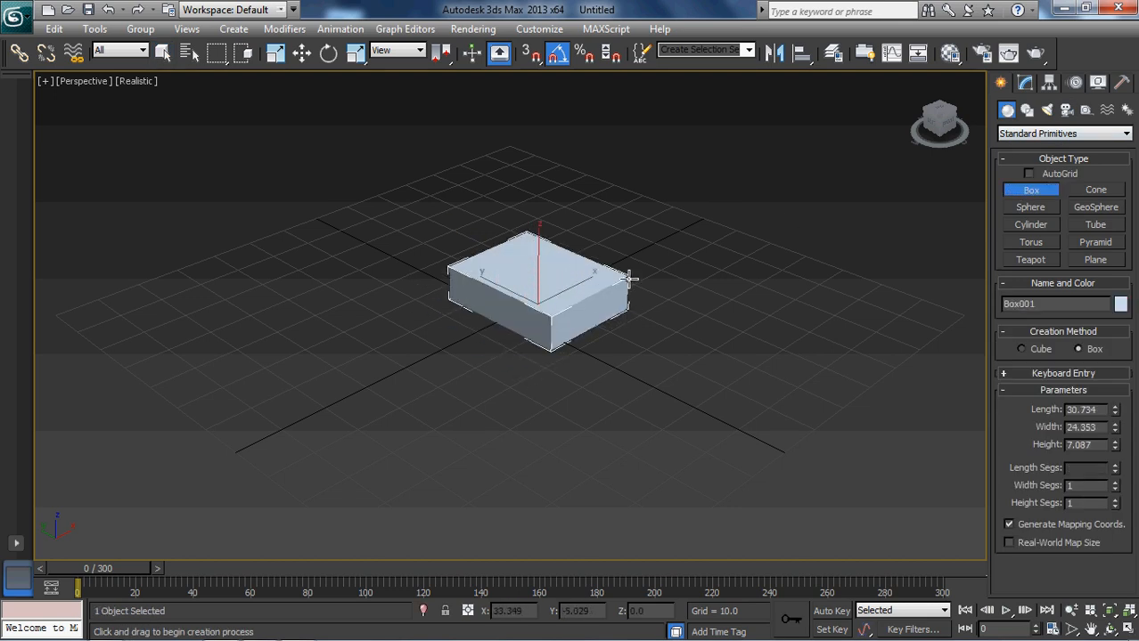
left_click(626, 209)
Step: Set the box's length, width and height to 50 each
left_click(1026, 83)
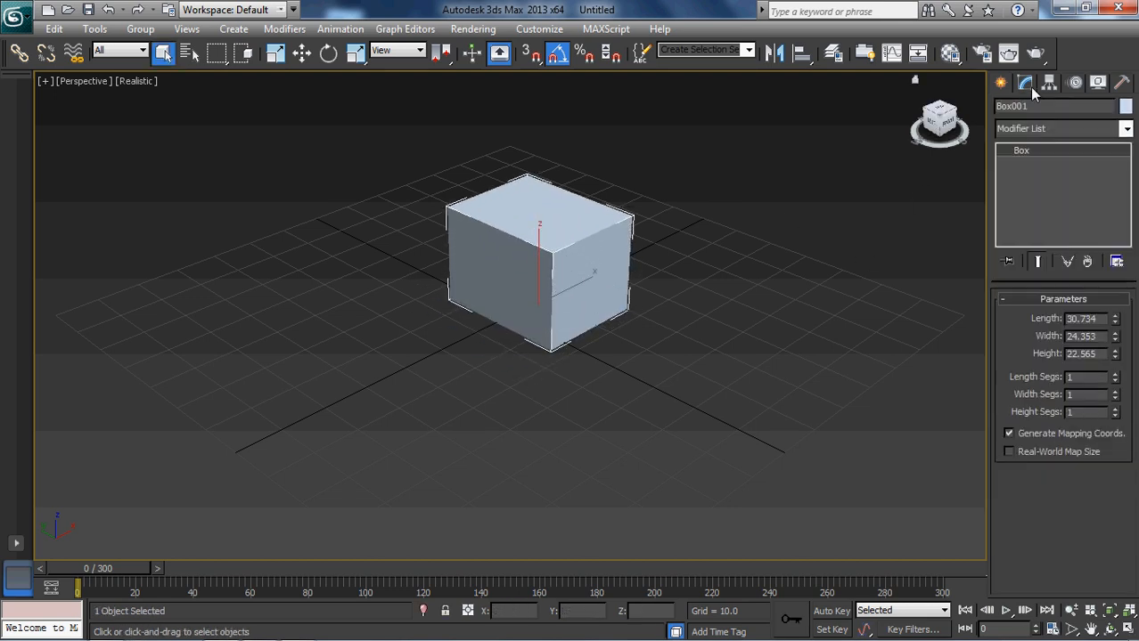
double_click(1081, 318)
type("50")
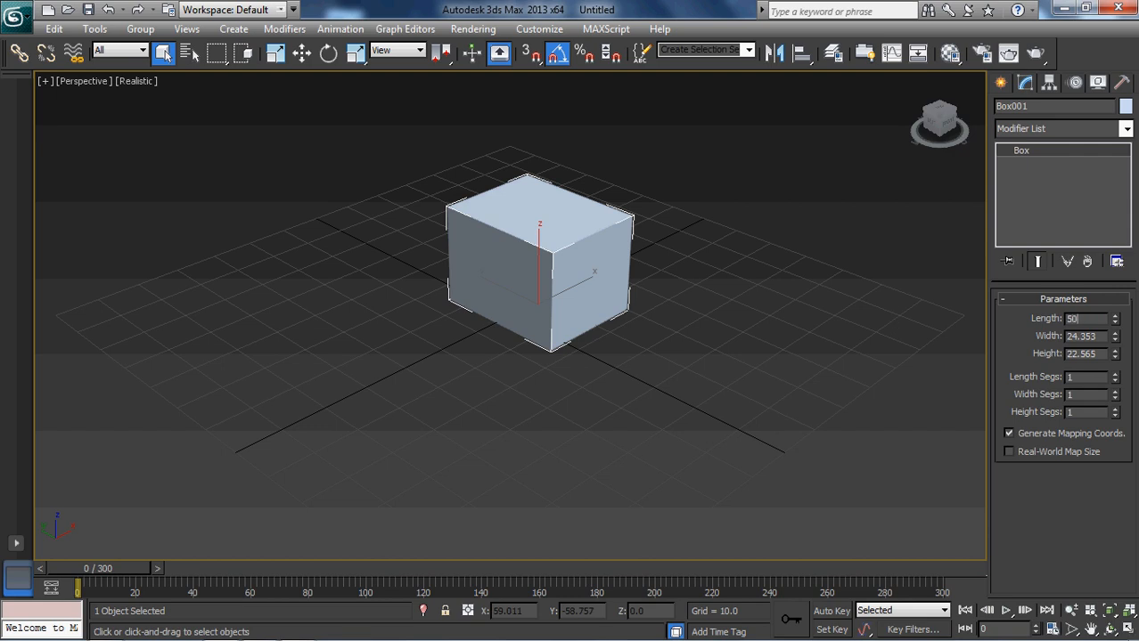
key("Tab")
type("50")
key("Tab")
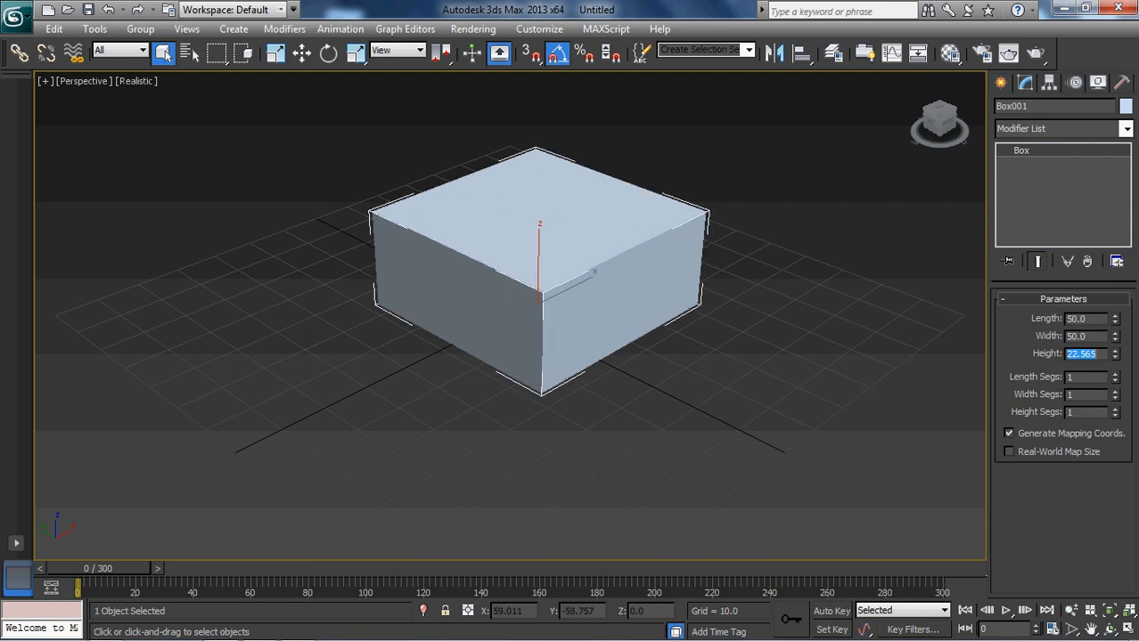
type("50")
left_click(636, 424)
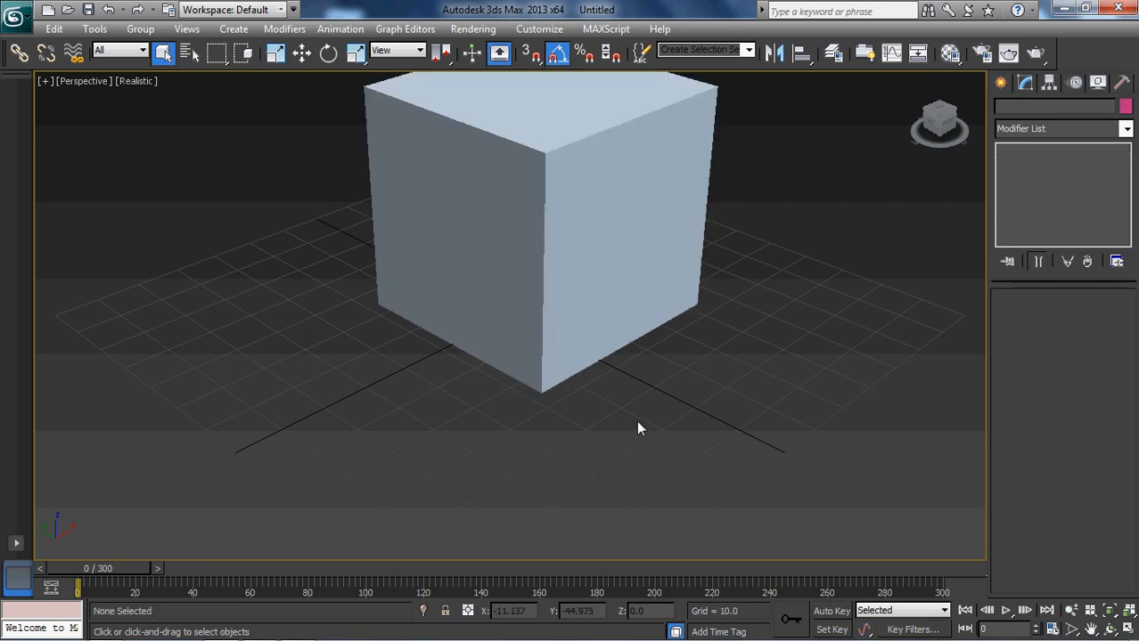
Step: Move the cube to the grid origin by setting its X and Y positions to 0
left_click(303, 54)
left_click(475, 246)
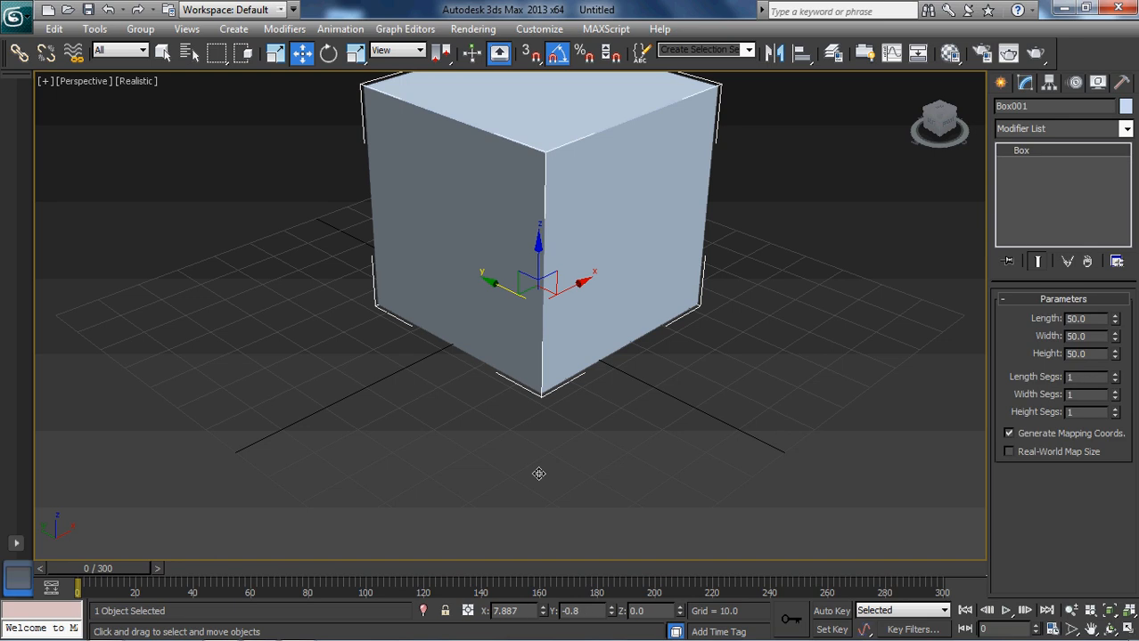
right_click(543, 611)
right_click(611, 611)
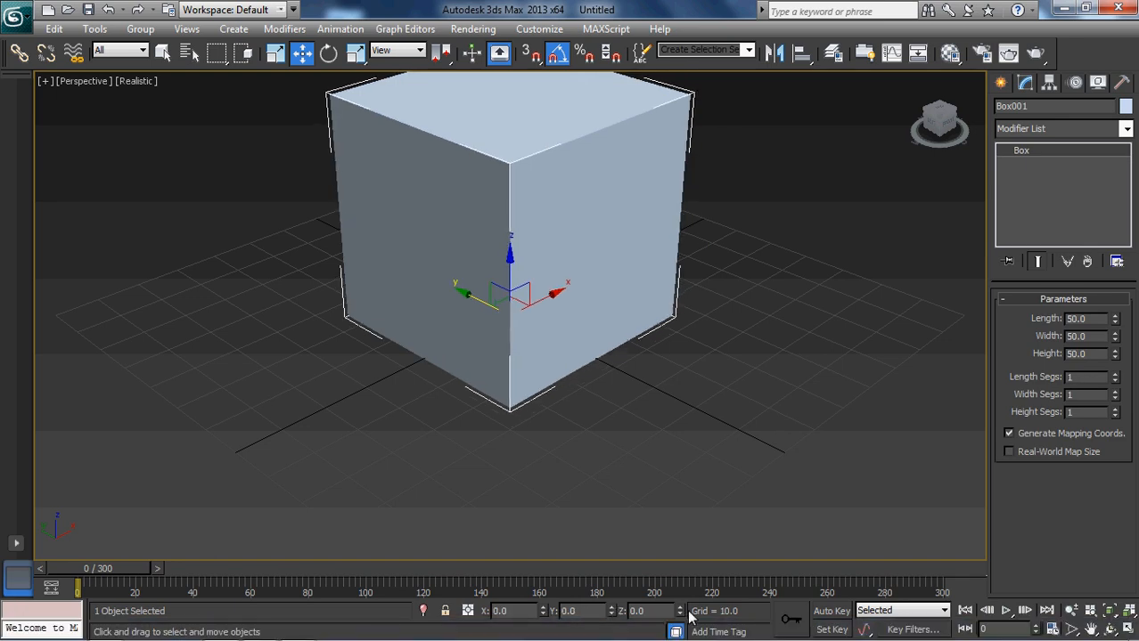
left_click(648, 464)
left_click(575, 213)
Step: Convert the cube to an Editable Poly
scroll(95, 204, "down", 5)
left_click_drag(287, 208, 842, 419)
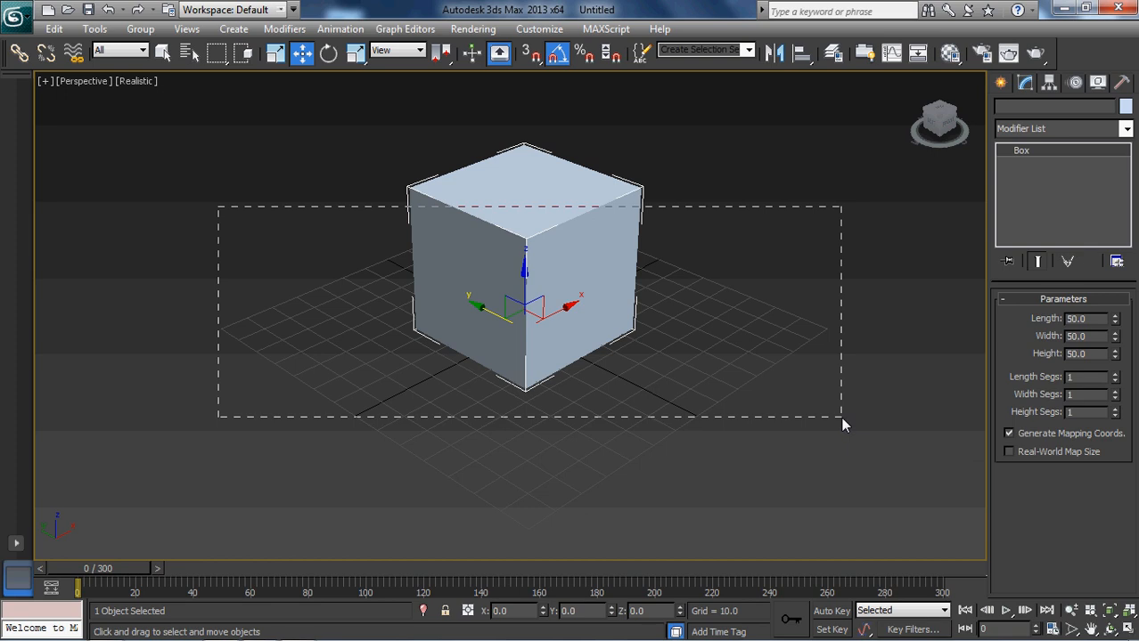
right_click(434, 283)
mouse_move(473, 431)
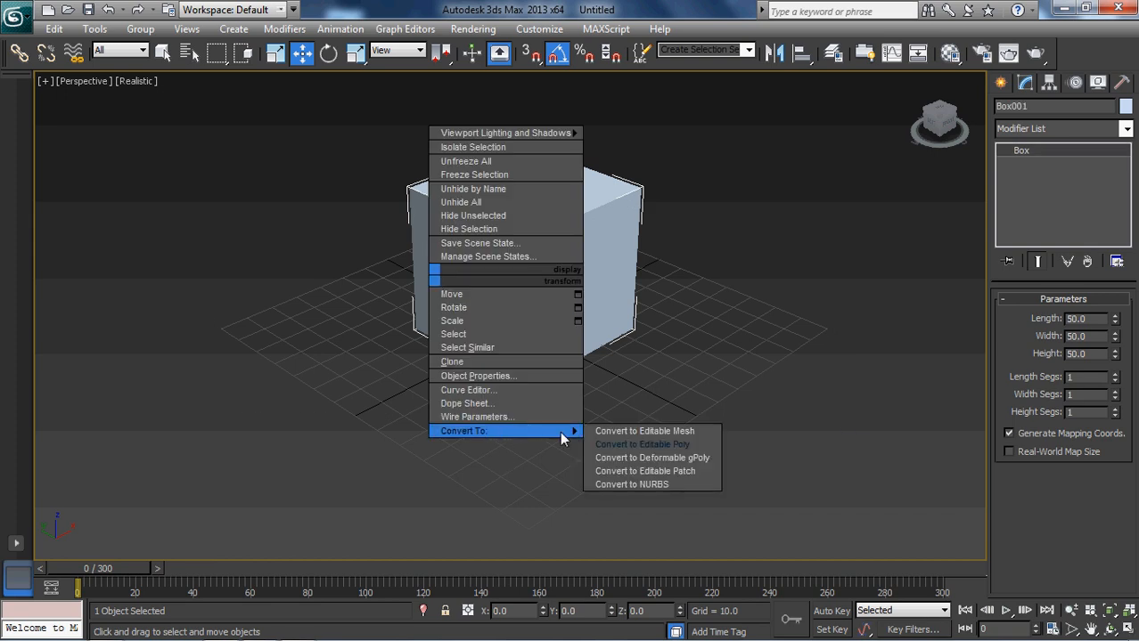
left_click(637, 444)
left_click_drag(865, 424, 864, 423)
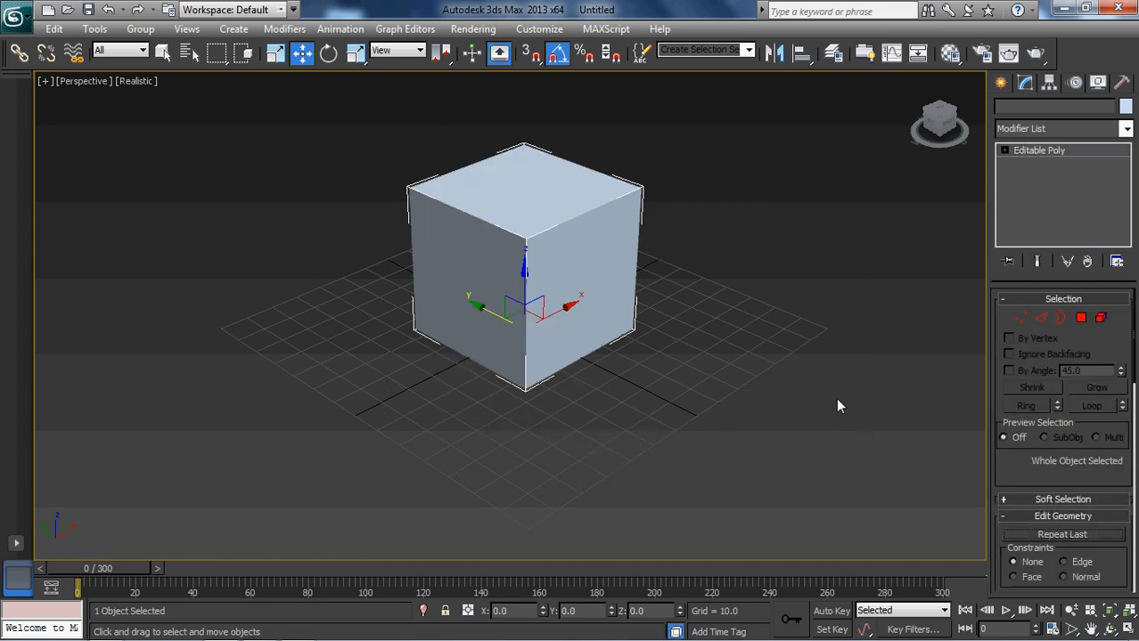
left_click_drag(321, 149, 728, 375)
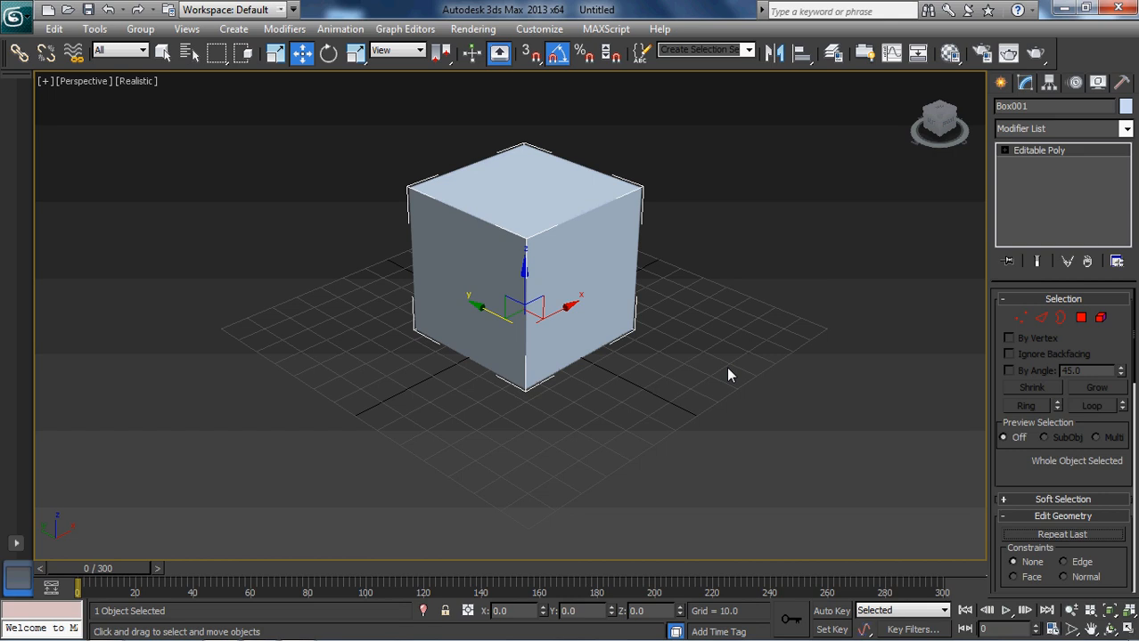
Step: Select all of the cube's faces at polygon level and set their material ID to 1
left_click(1081, 318)
left_click_drag(353, 190, 797, 395)
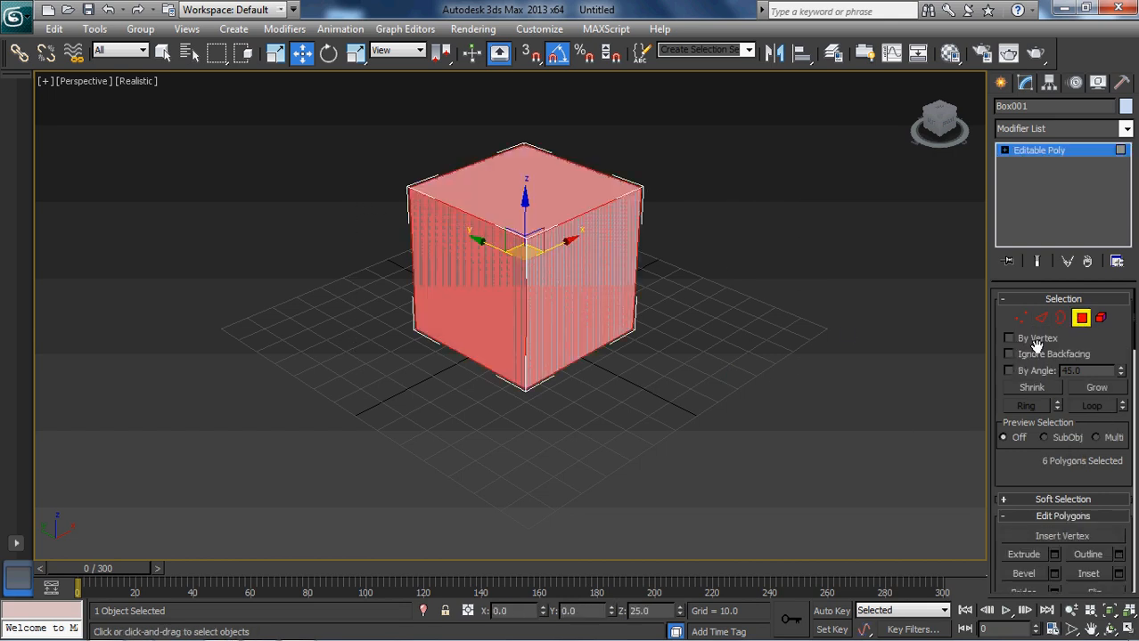
scroll(1048, 444, "down", 10)
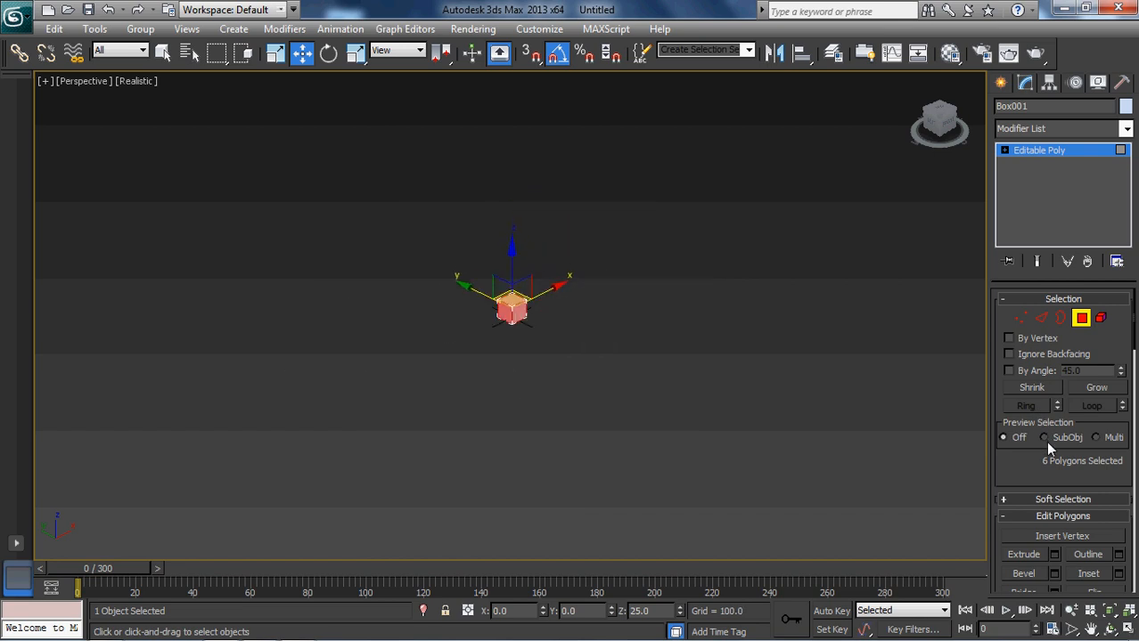
scroll(1048, 444, "up", 10)
left_click_drag(1028, 490, 1030, 229)
left_click_drag(1078, 463, 1078, 319)
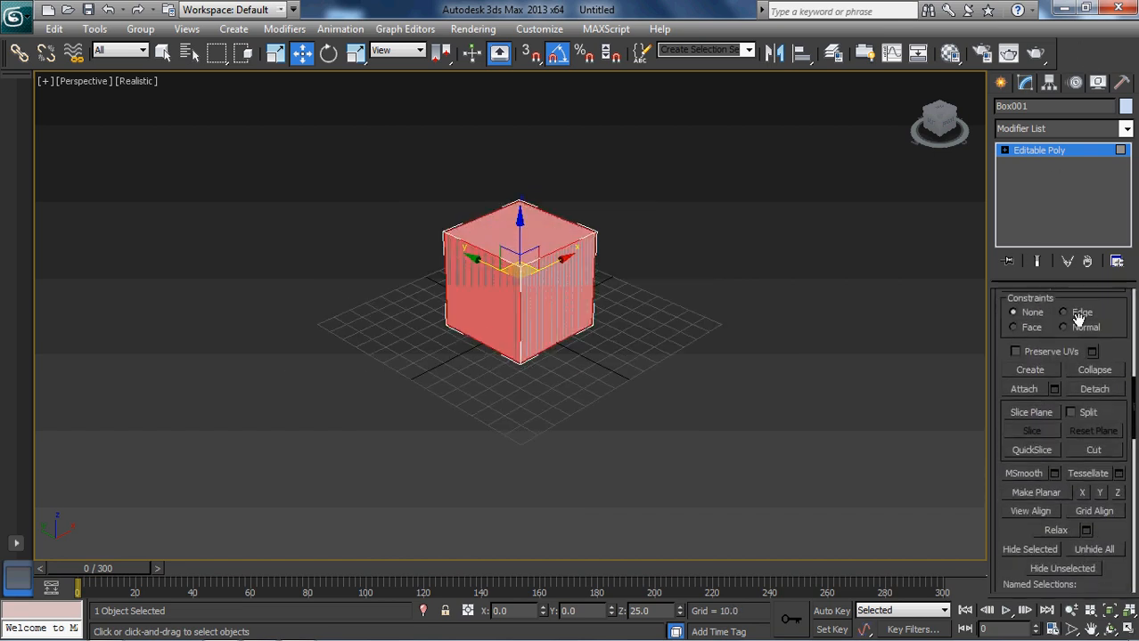
scroll(1096, 481, "down", 10)
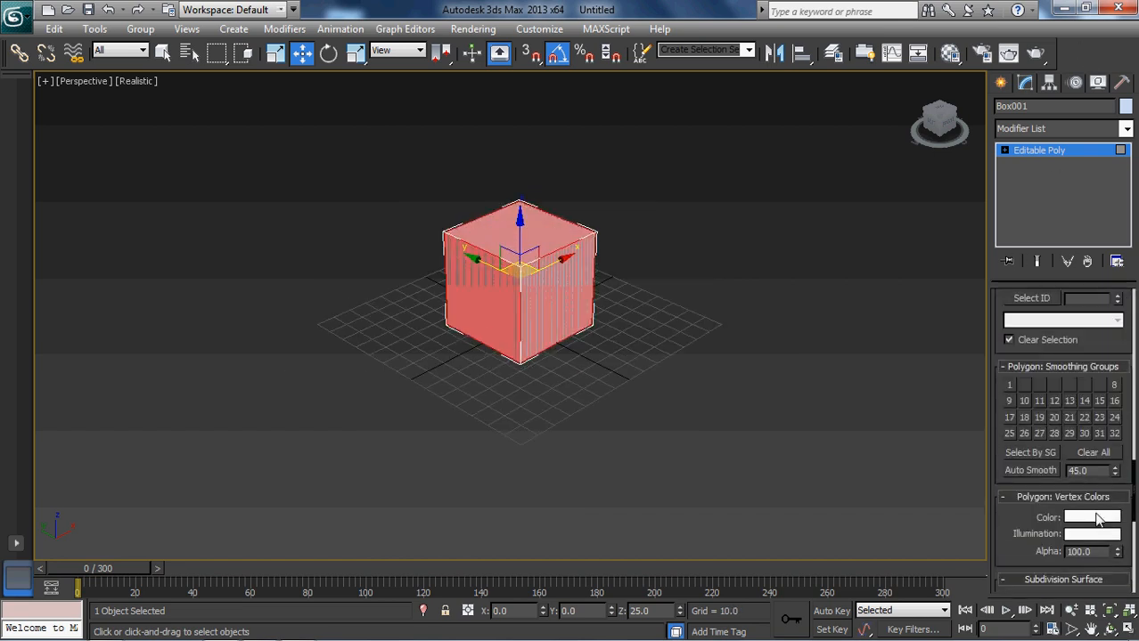
scroll(1105, 324, "up", 2)
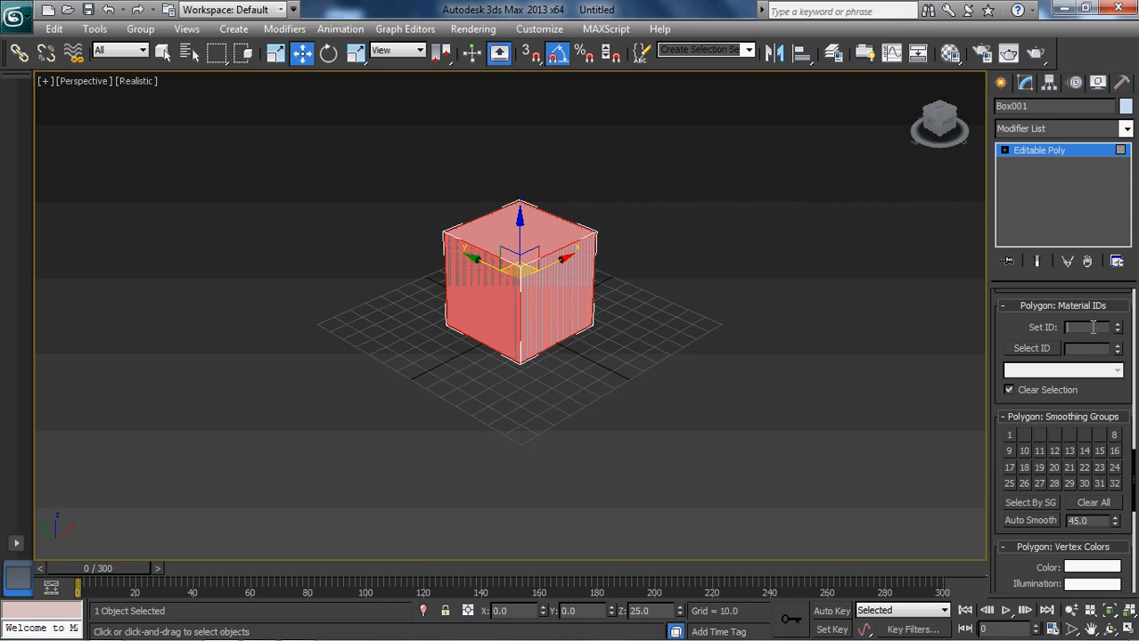
left_click(1093, 326)
type("1")
left_click(878, 299)
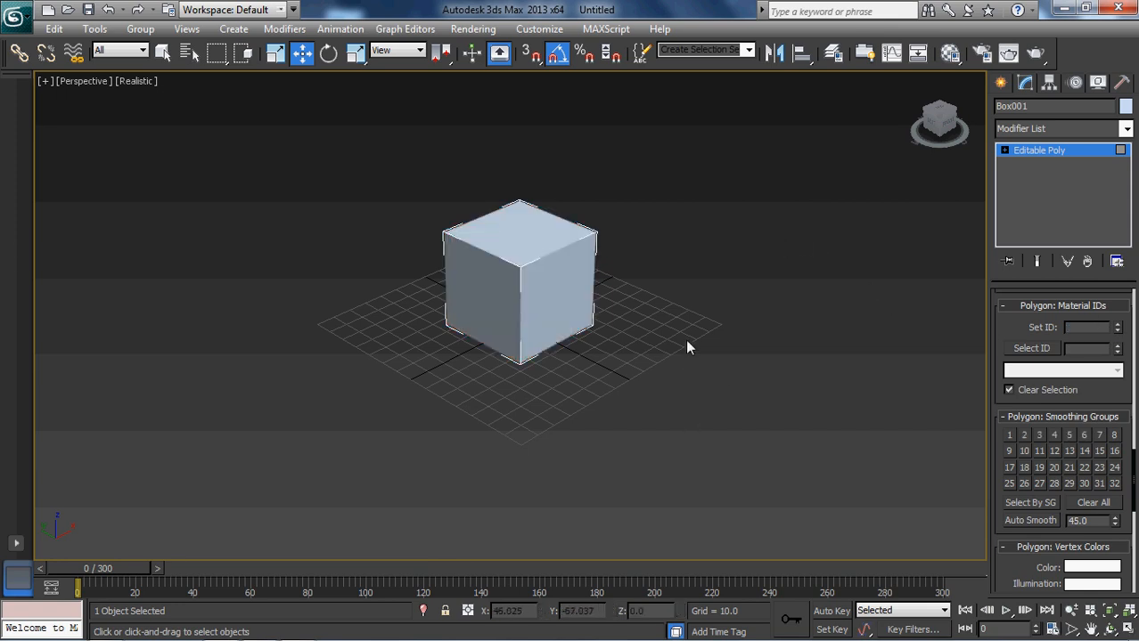
Step: Load oreDiamond.png as the diffuse bitmap of the 02 - Default material and set the bitmap filtering to None
left_click(950, 54)
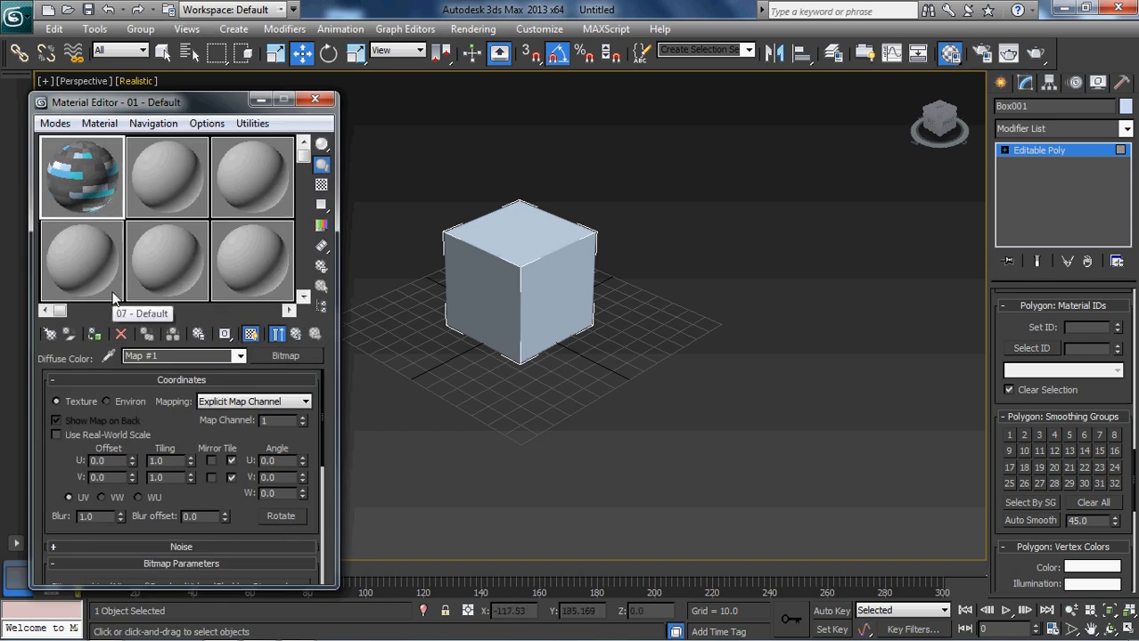
left_click(169, 173)
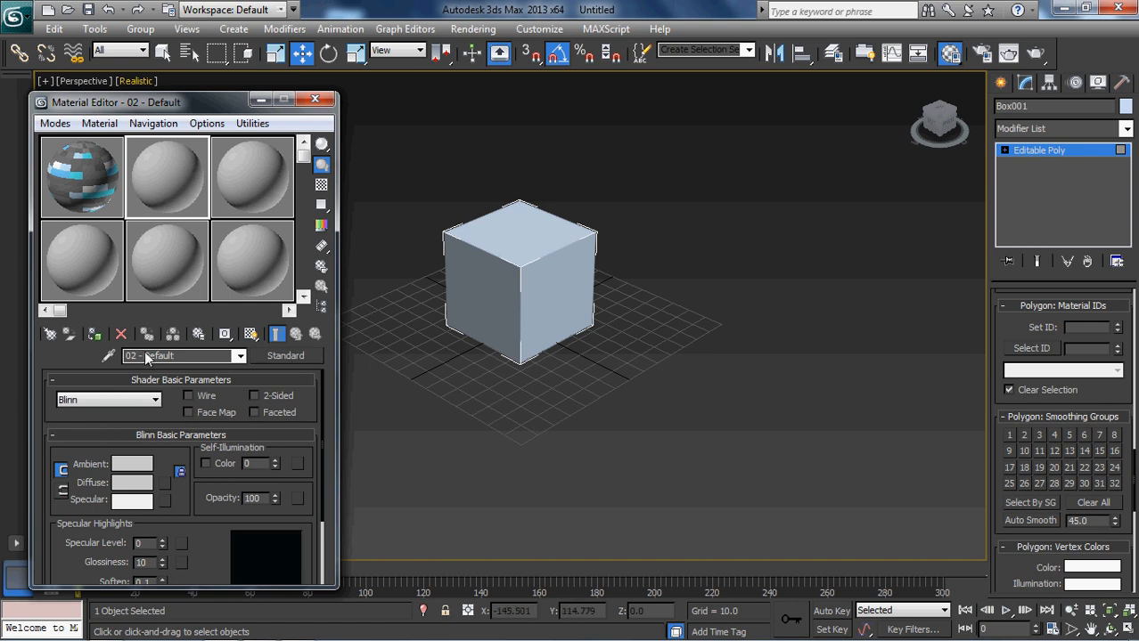
left_click(167, 485)
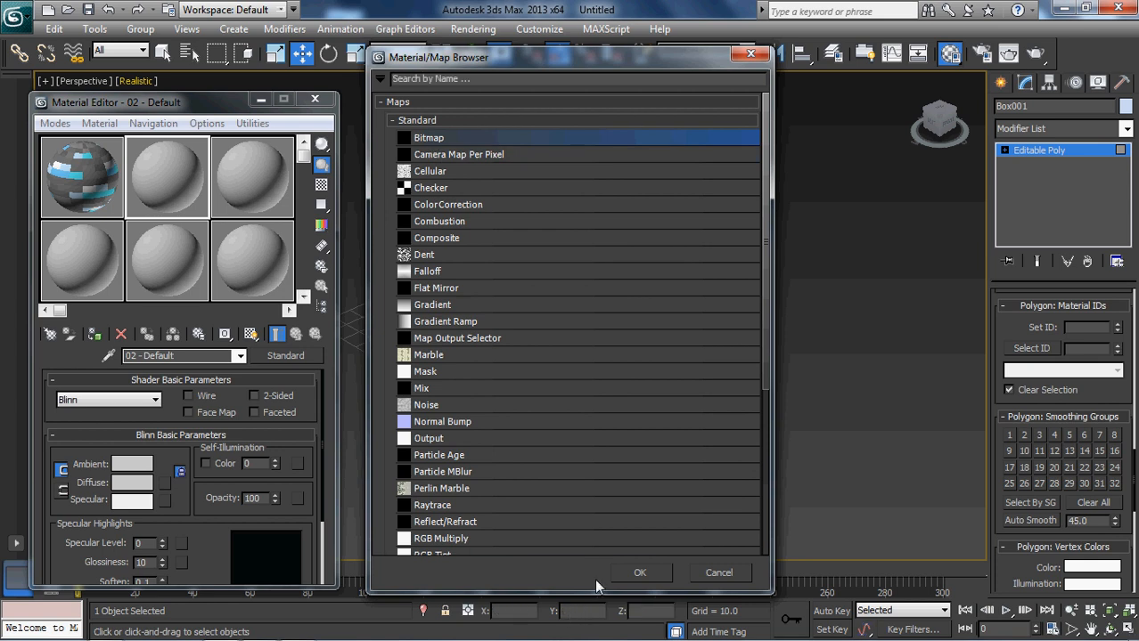
left_click(627, 576)
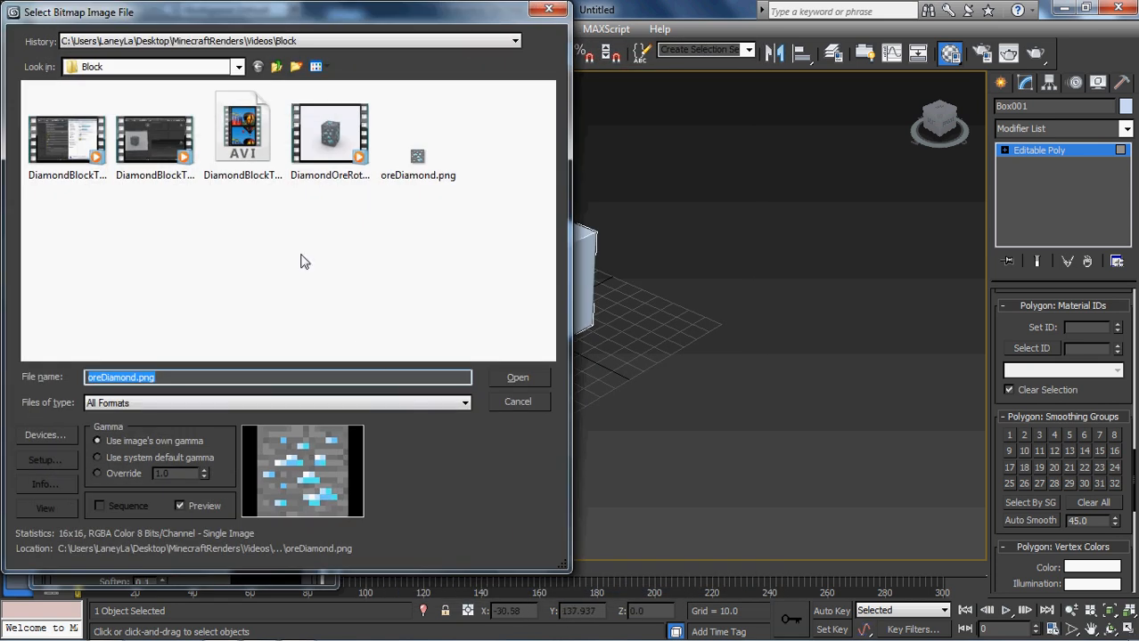
left_click(410, 171)
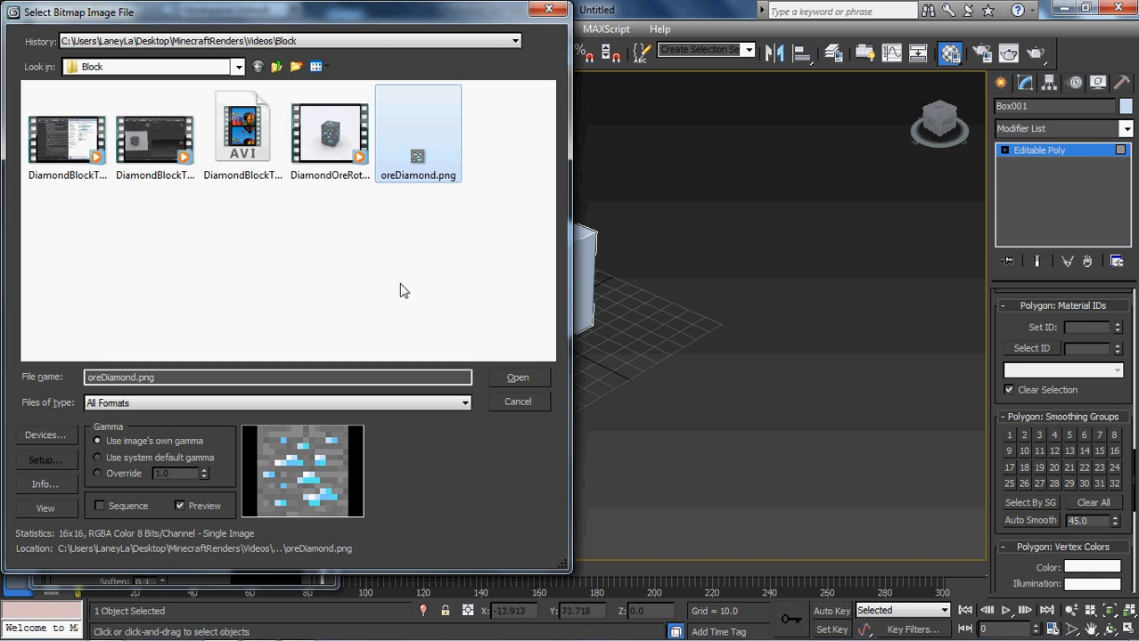
left_click(515, 381)
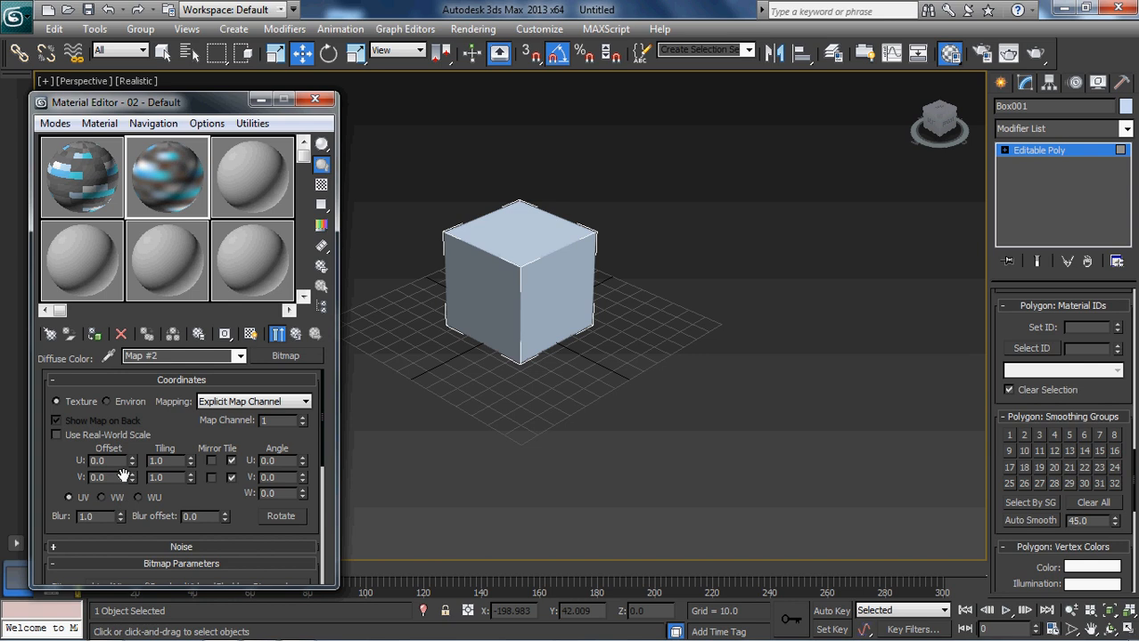
scroll(65, 453, "down", 5)
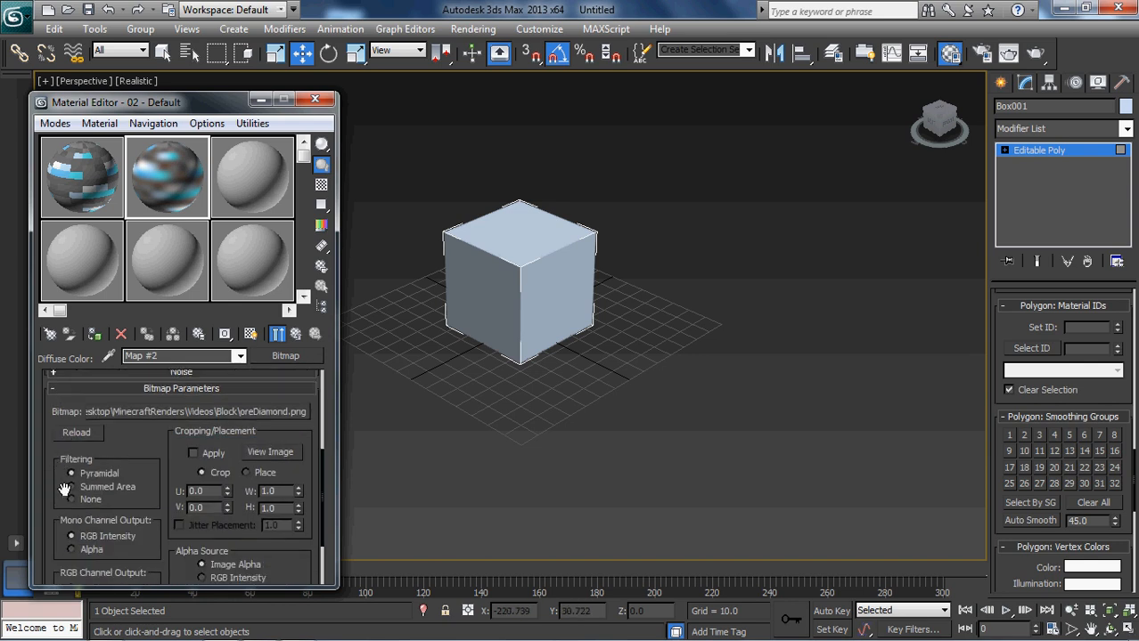
left_click(72, 499)
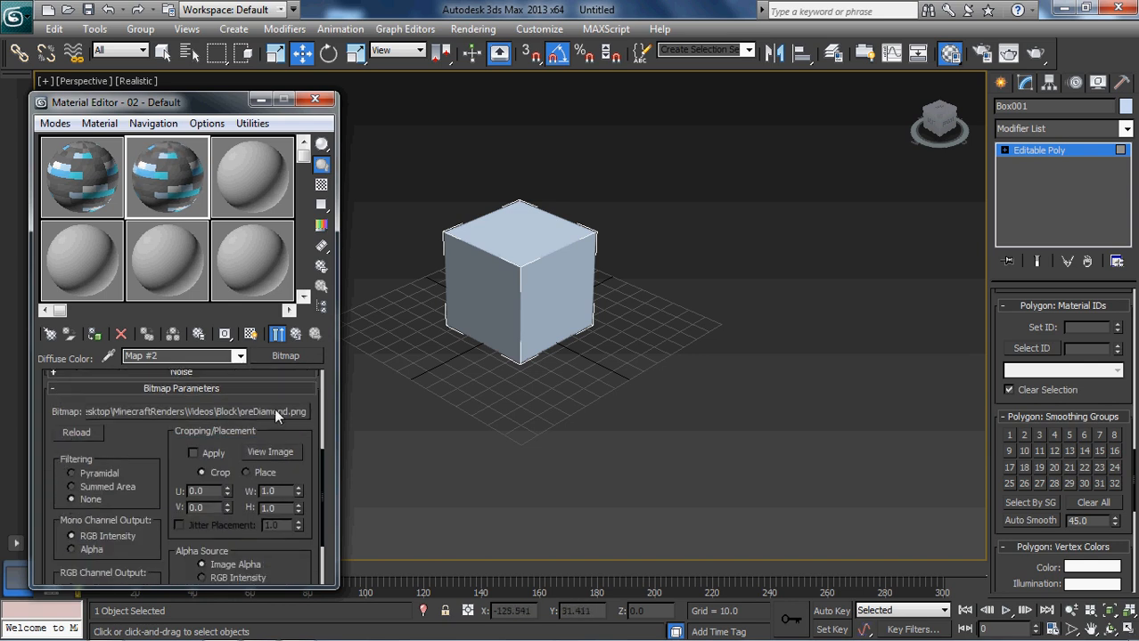
Step: Assign the oreDiamond material to all faces of the cube and show it shaded in the viewport
left_click_drag(422, 200, 693, 415)
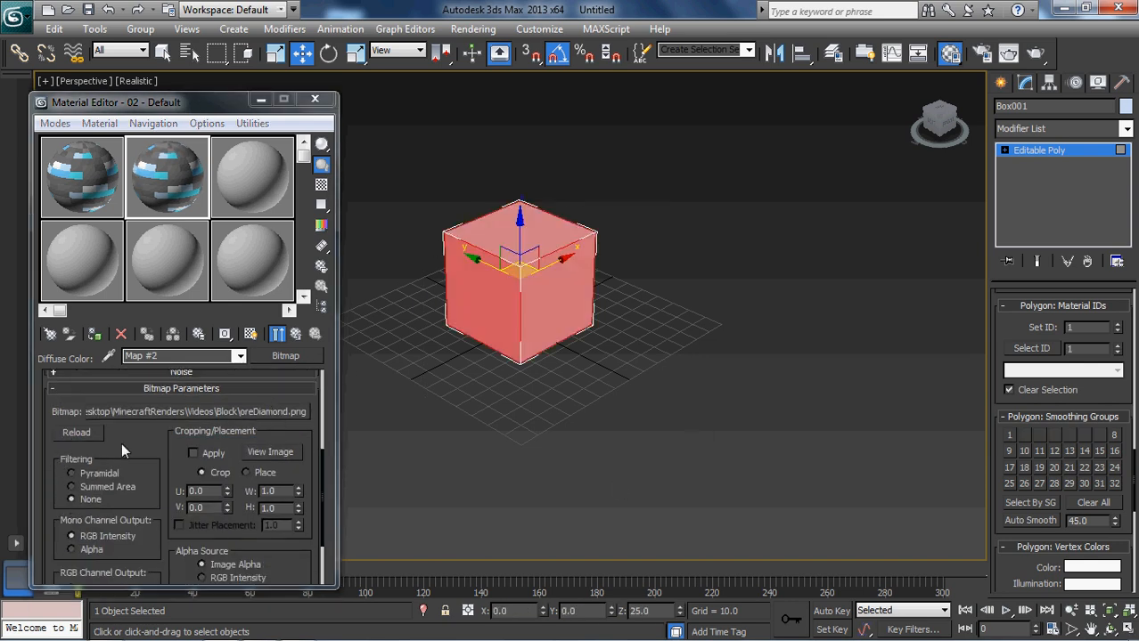
left_click(96, 337)
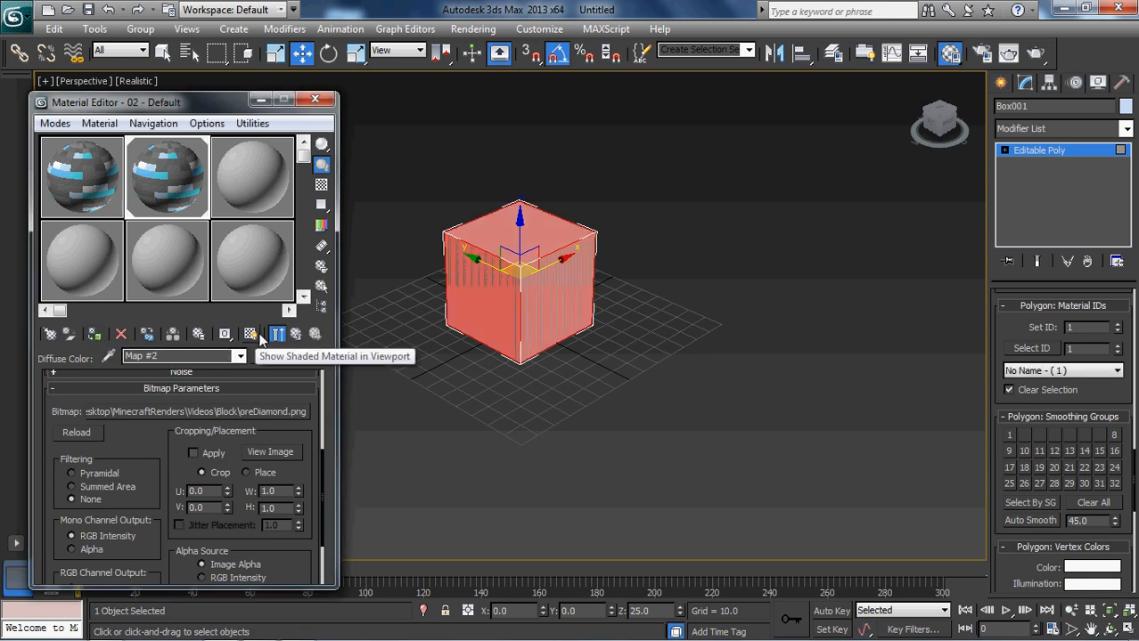
left_click(253, 336)
left_click(315, 99)
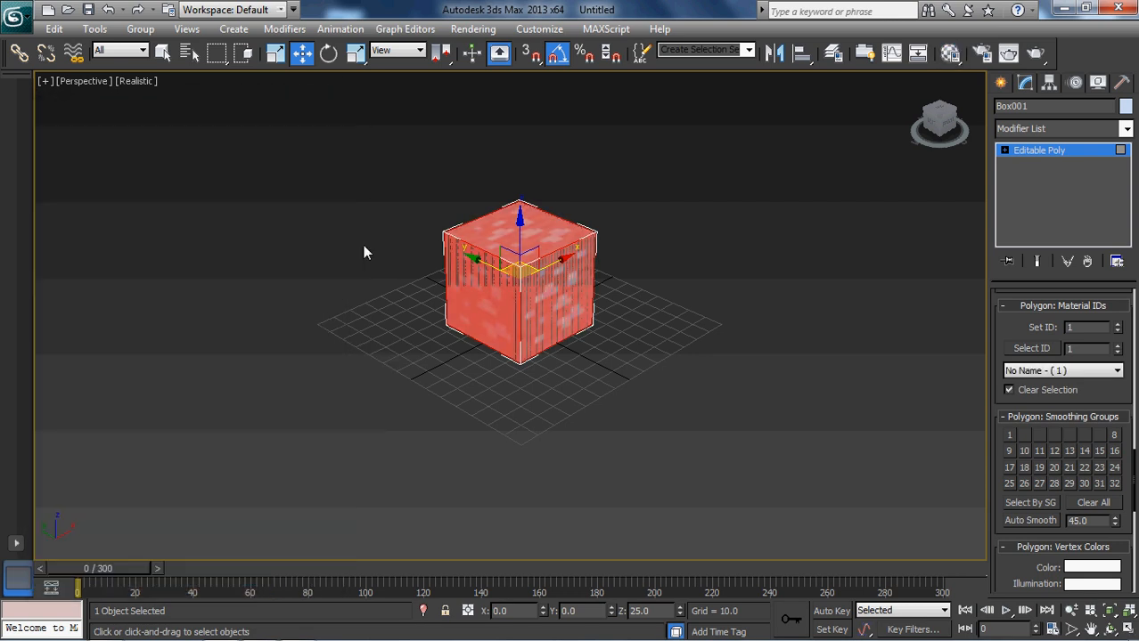
left_click(365, 247)
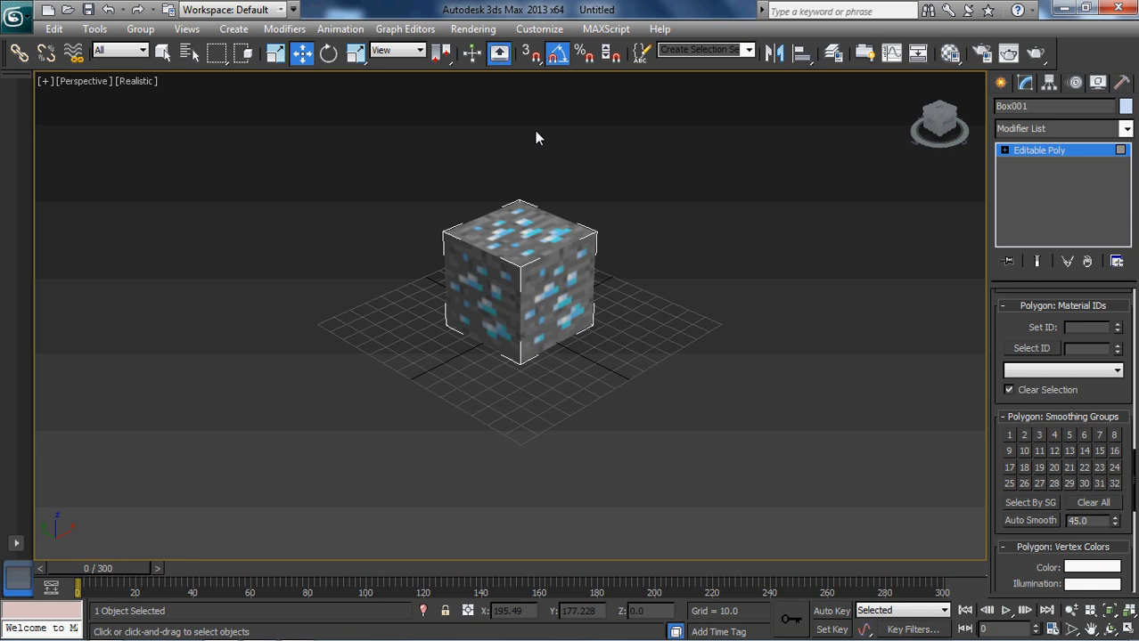
Step: Create a cylinder with a radius of about 130 and a height of about 22 beside the cube
left_click(1000, 82)
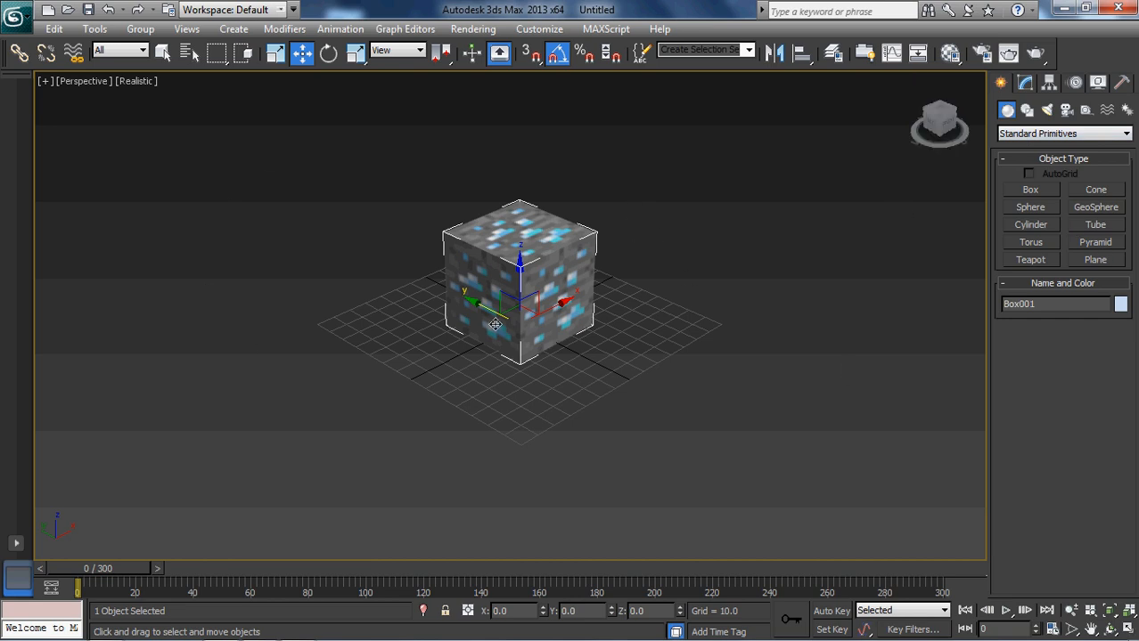
left_click(1031, 225)
left_click_drag(281, 255, 453, 324)
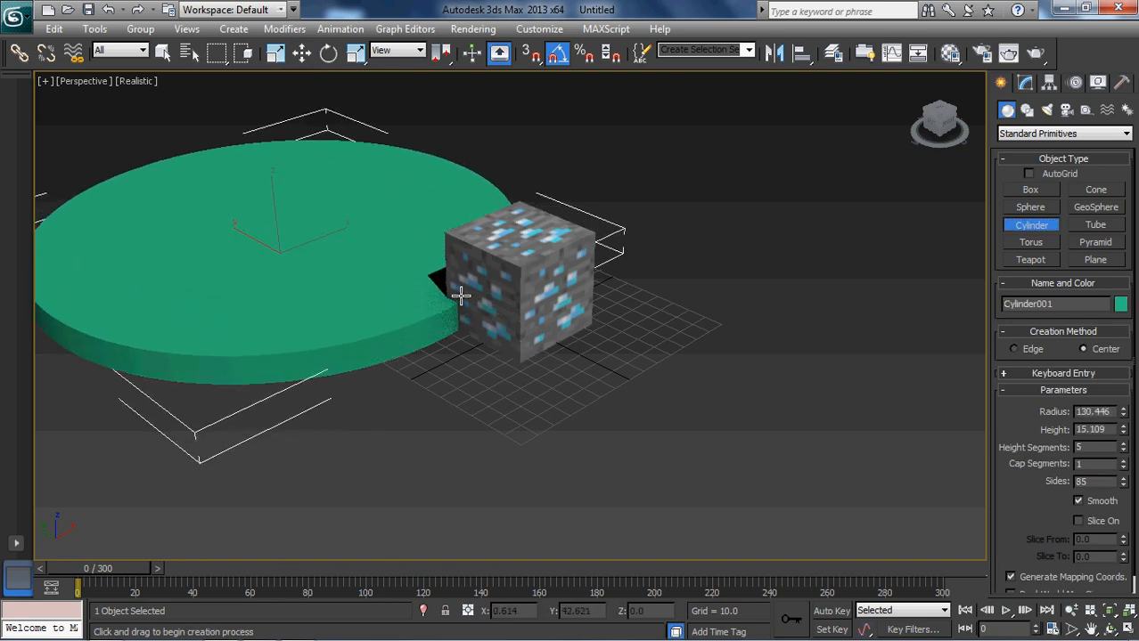
left_click(443, 270)
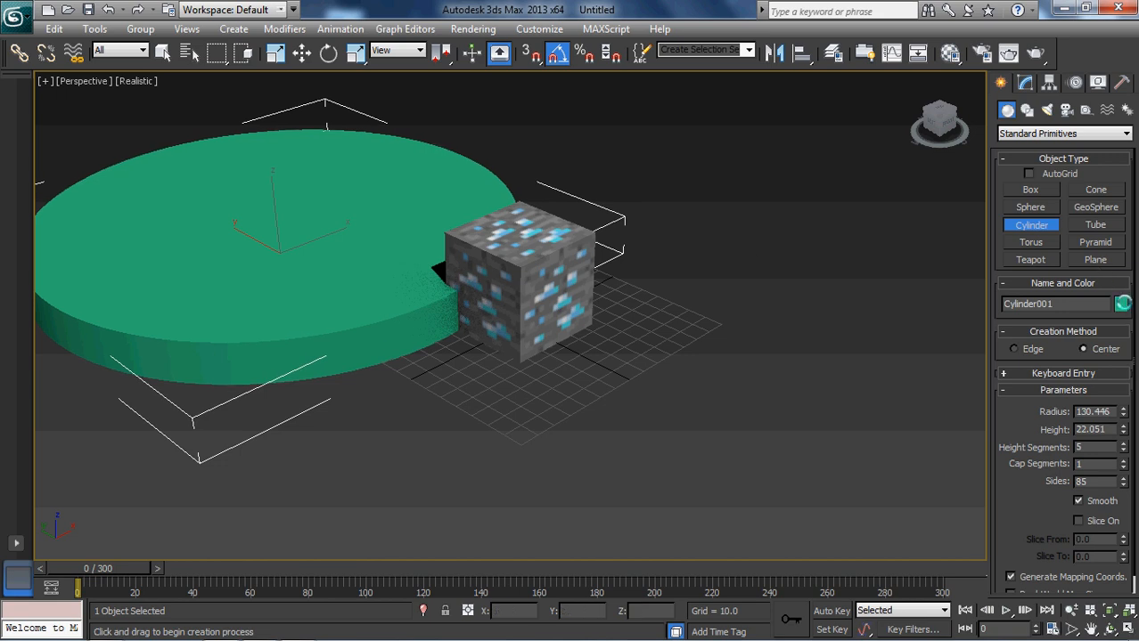
Step: Change the cylinder's object color to white
left_click(1122, 304)
left_click(718, 367)
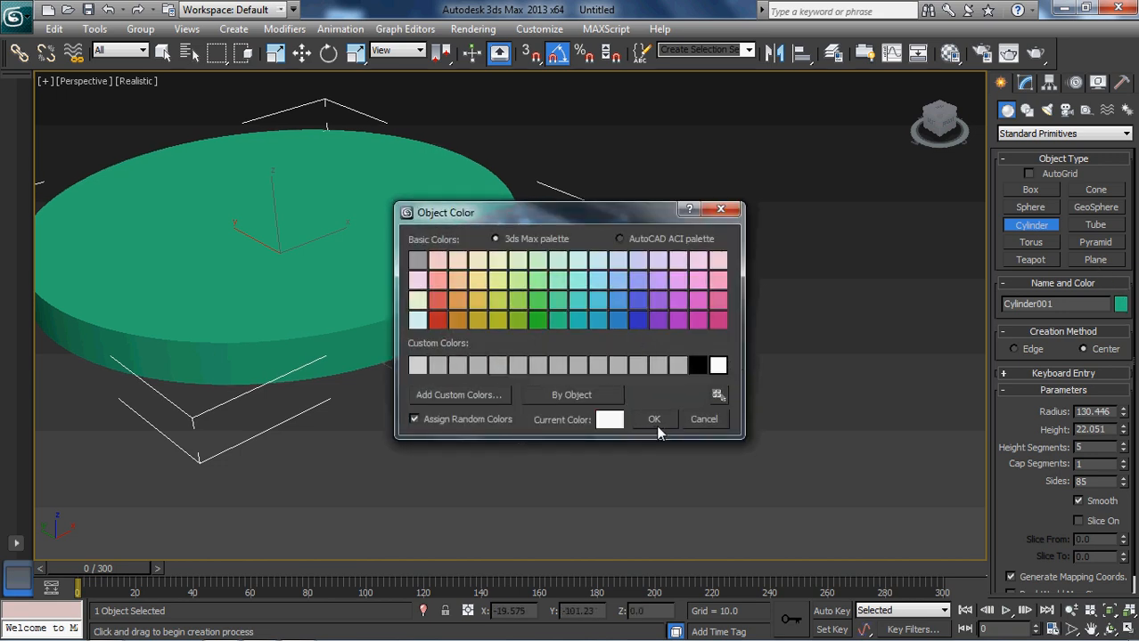
left_click(654, 422)
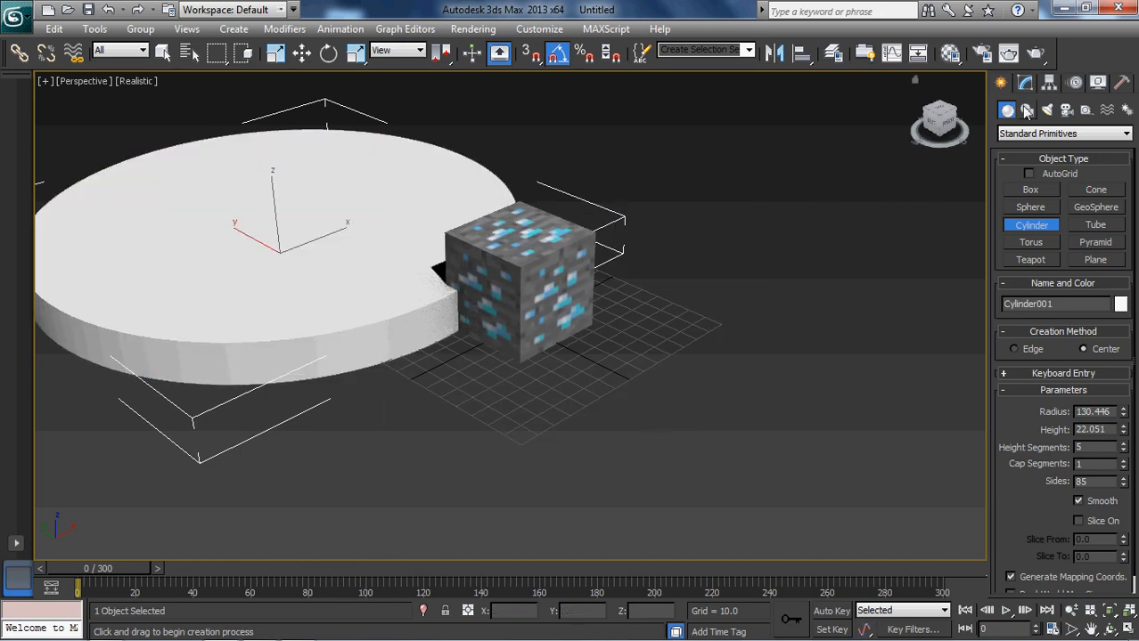
Step: Center the cylinder on the world origin by setting its X and Y positions to 0
left_click(1026, 84)
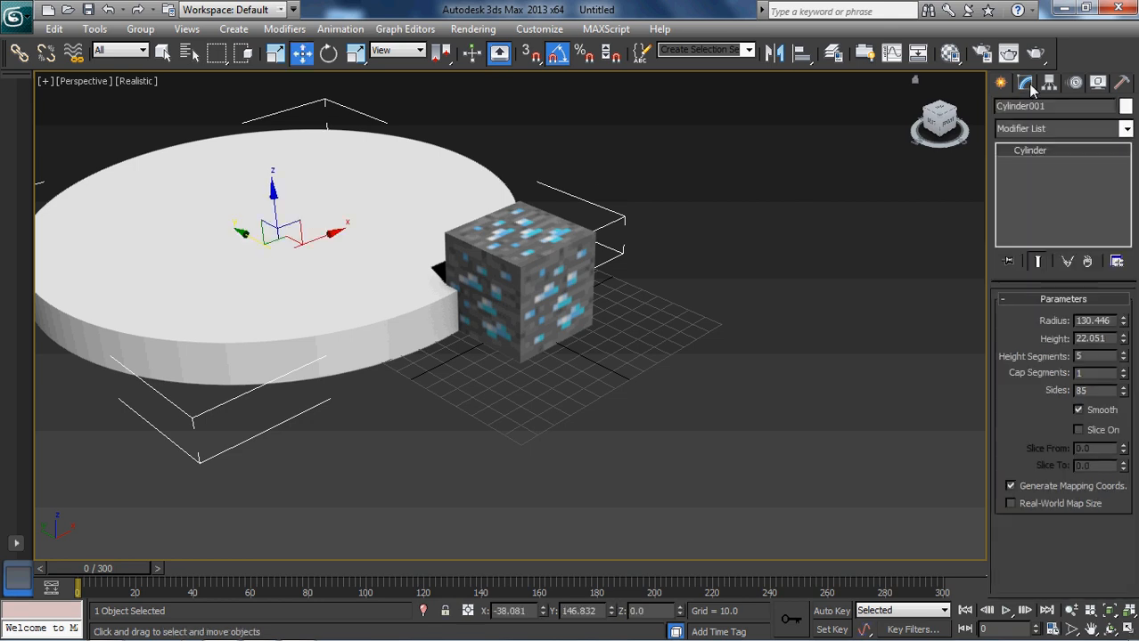
double_click(1091, 391)
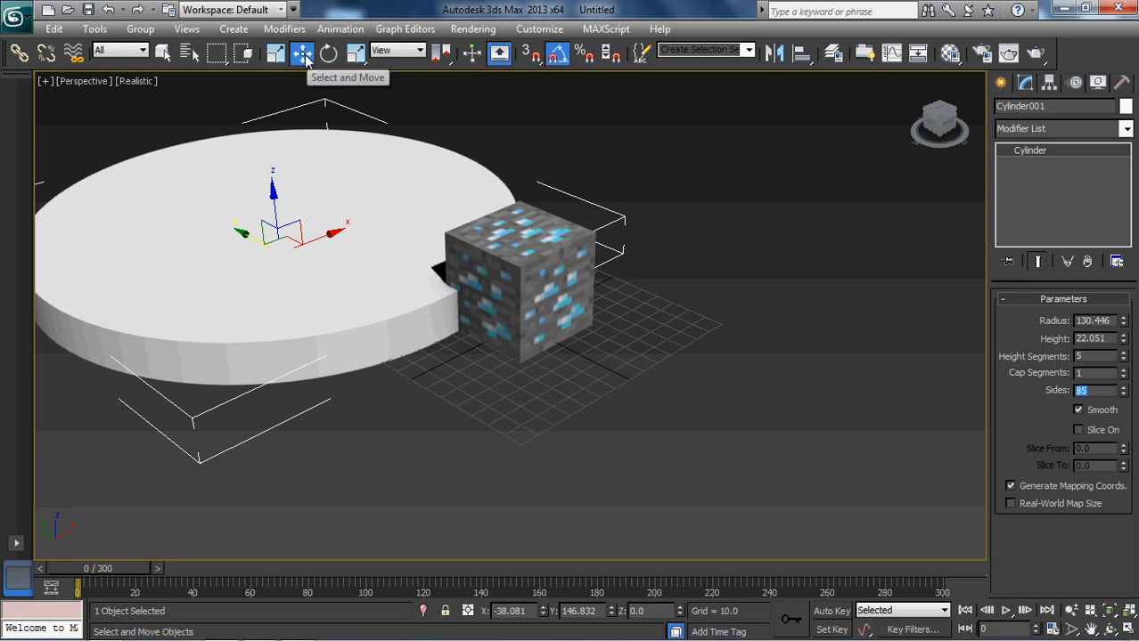
right_click(542, 612)
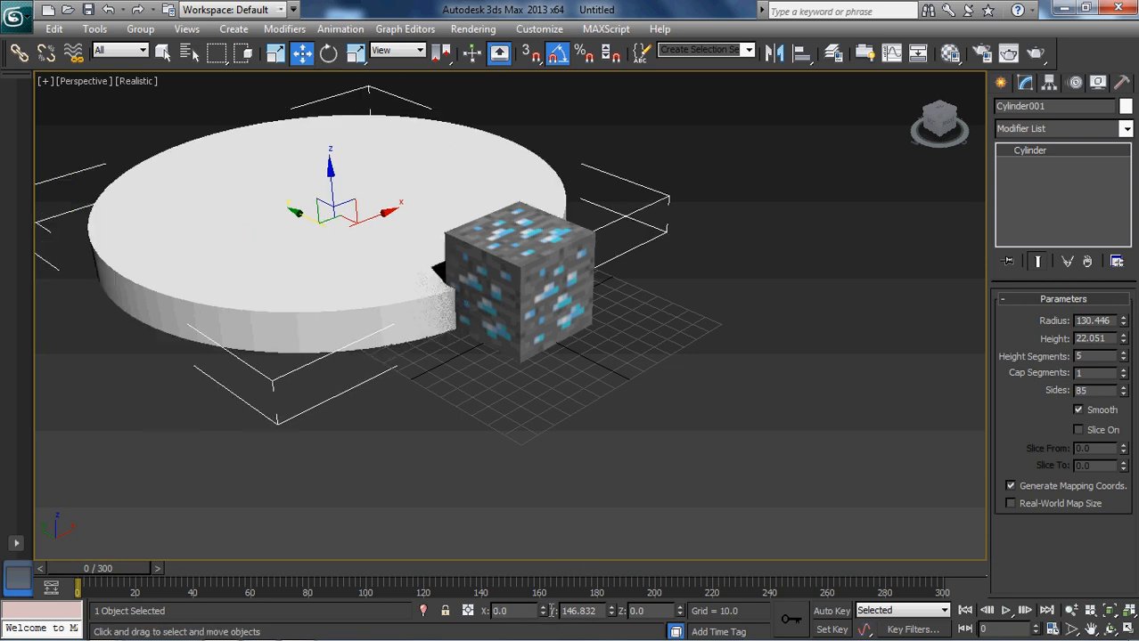
right_click(611, 611)
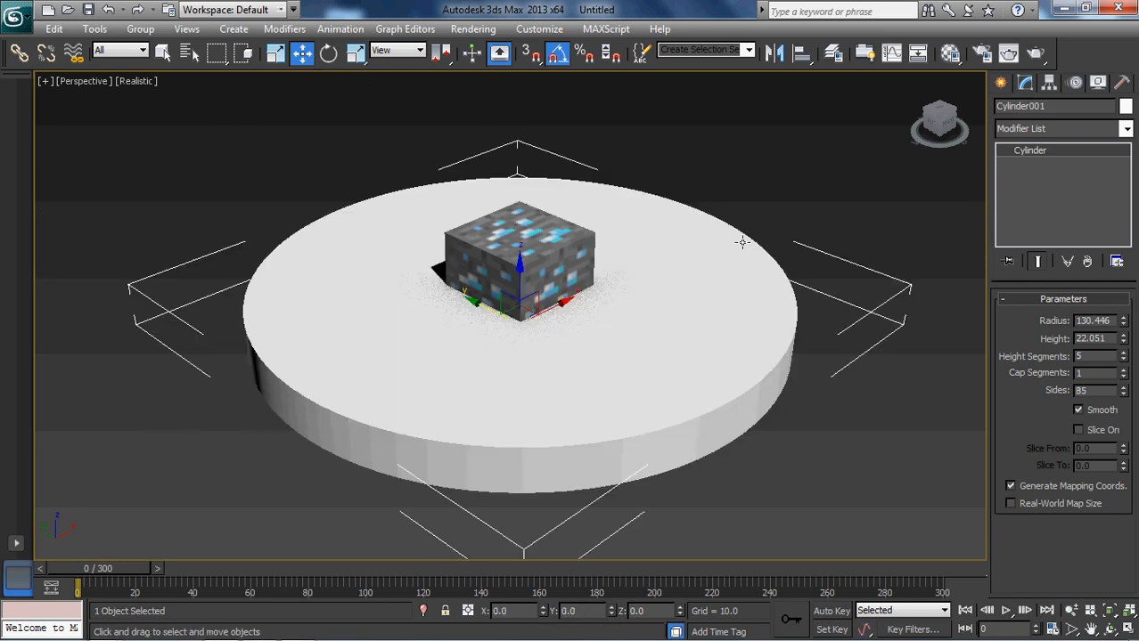
Step: Lower the cylinder in the Left view to about Z -25.6, just beneath the cube, and return to an angled Perspective view
left_click(955, 131)
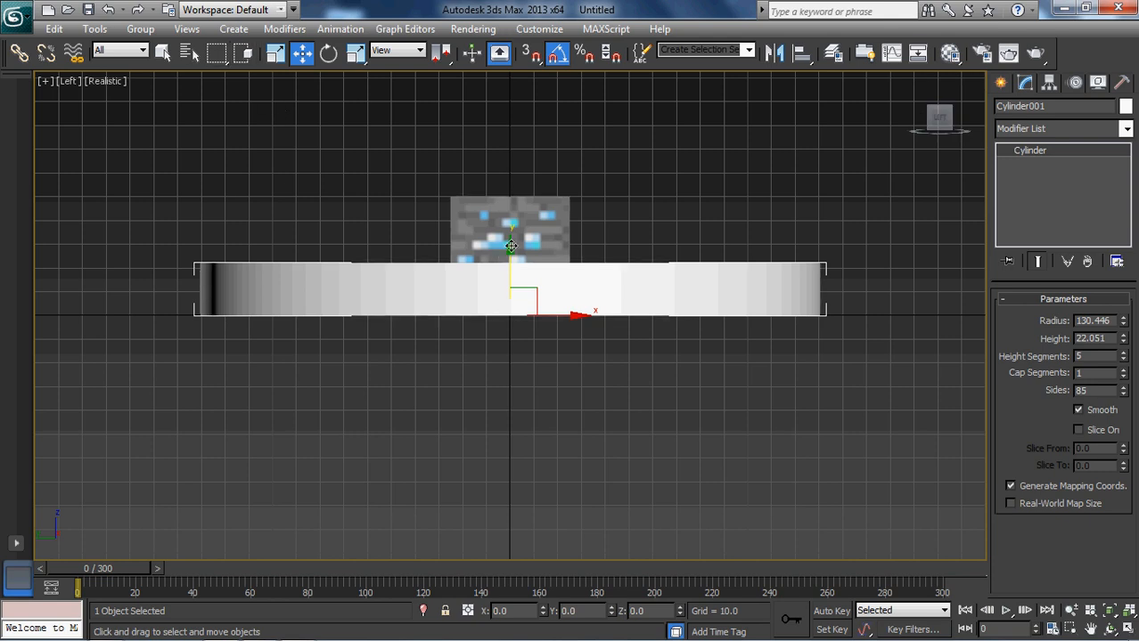
left_click_drag(510, 247, 528, 308)
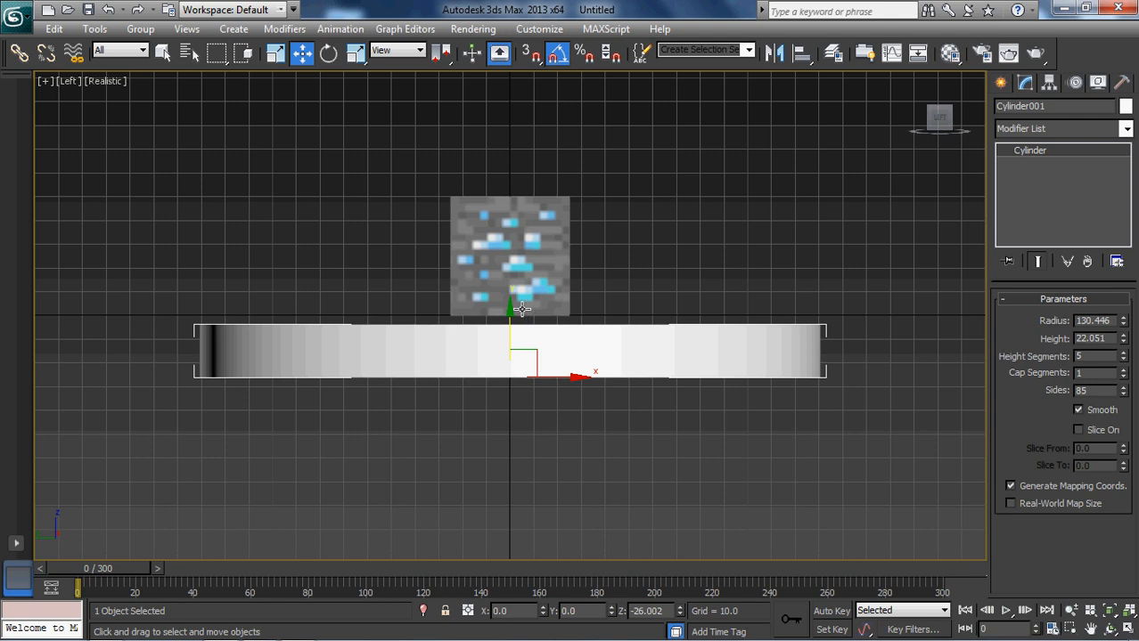
left_click_drag(522, 309, 519, 310)
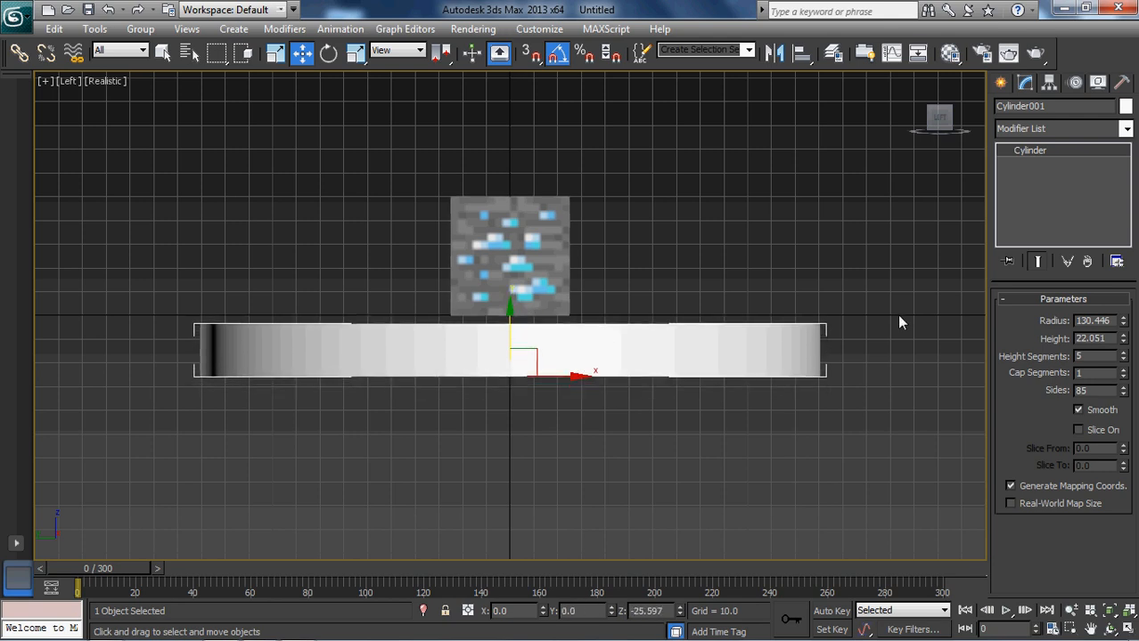
mouse_move(930, 129)
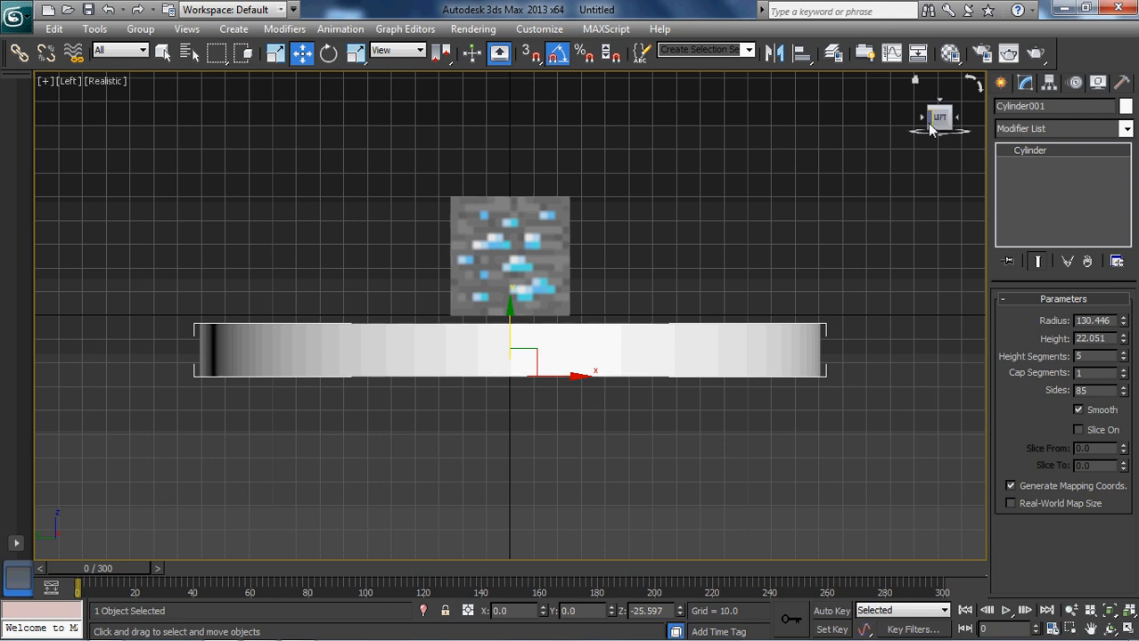
key("p")
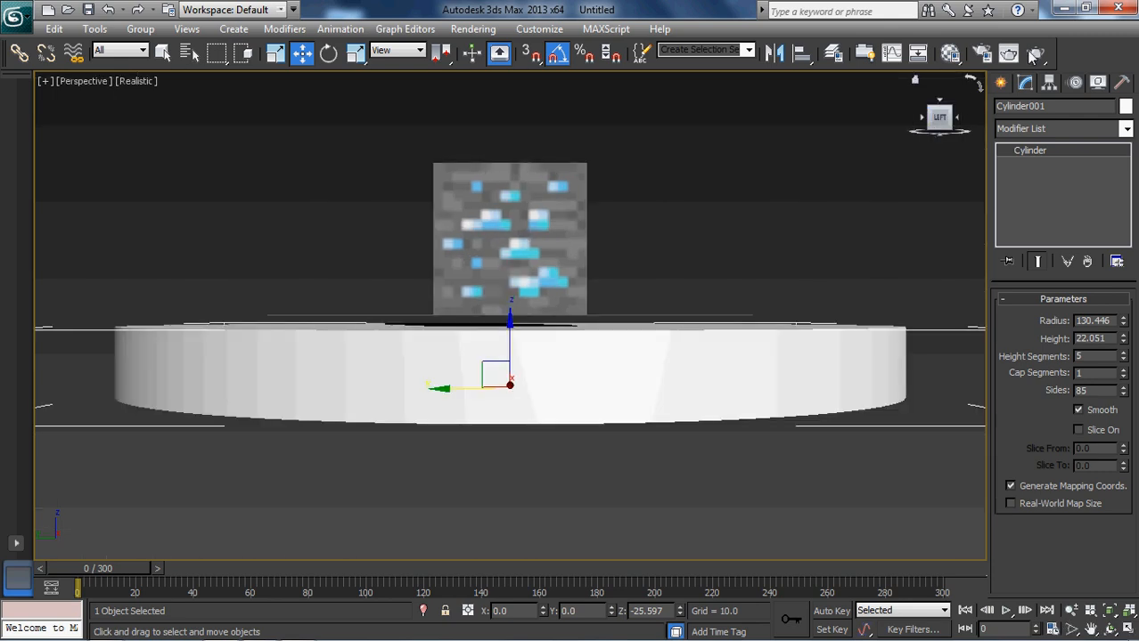
left_click(929, 105)
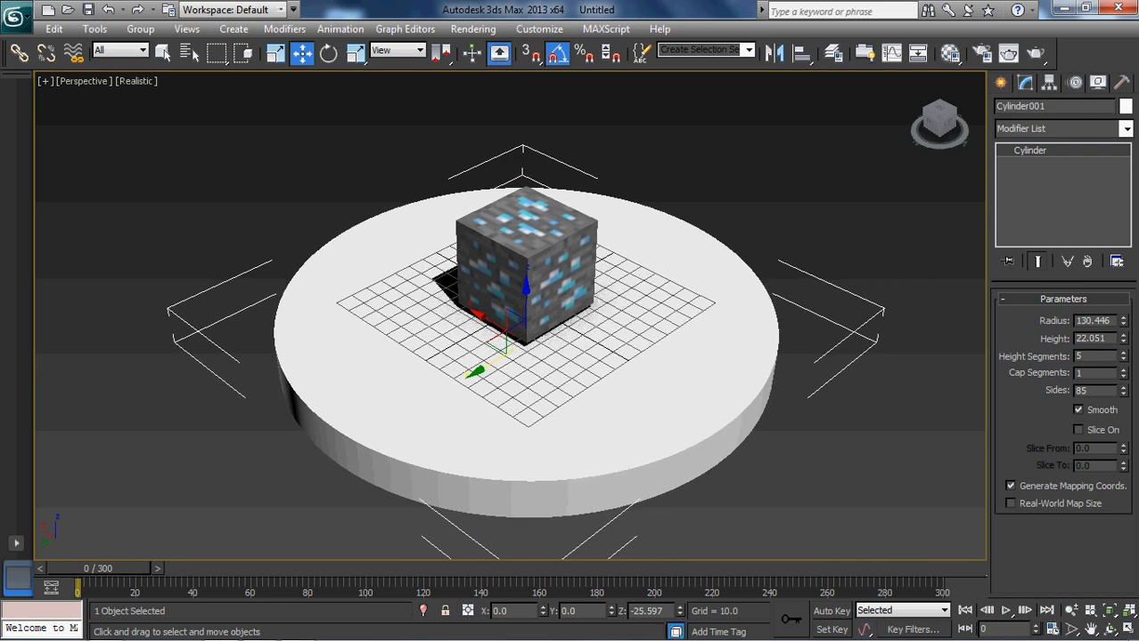
Step: Place a Skylight in the Perspective view, in the empty area beyond the cylinder's edge
left_click(1000, 82)
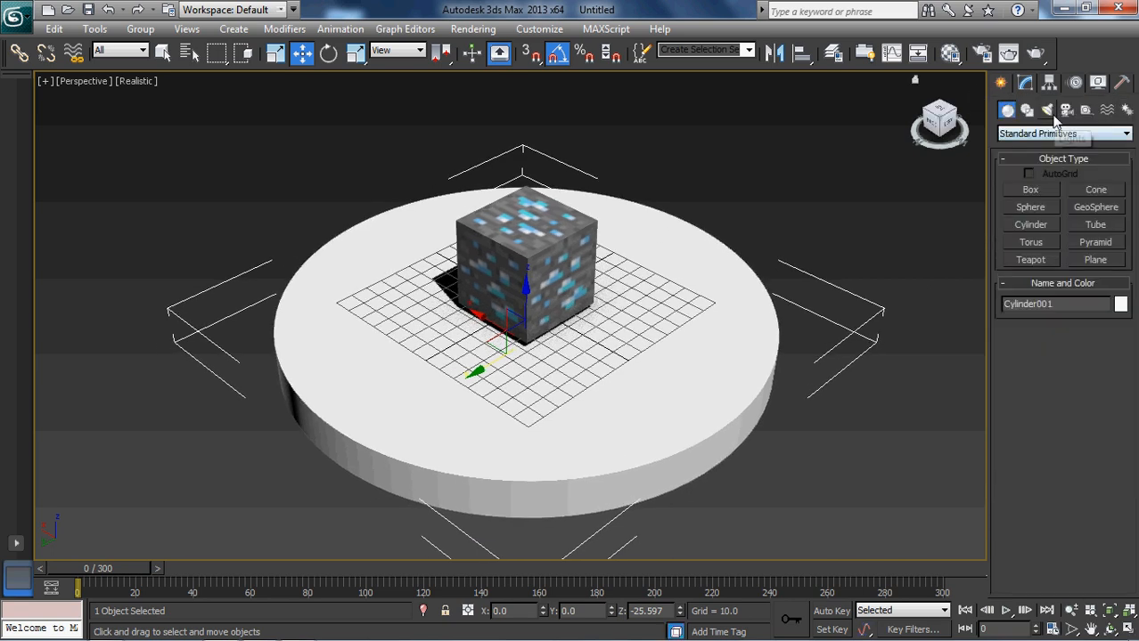
left_click(1047, 110)
left_click(1095, 225)
middle_click_drag(801, 184, 610, 247)
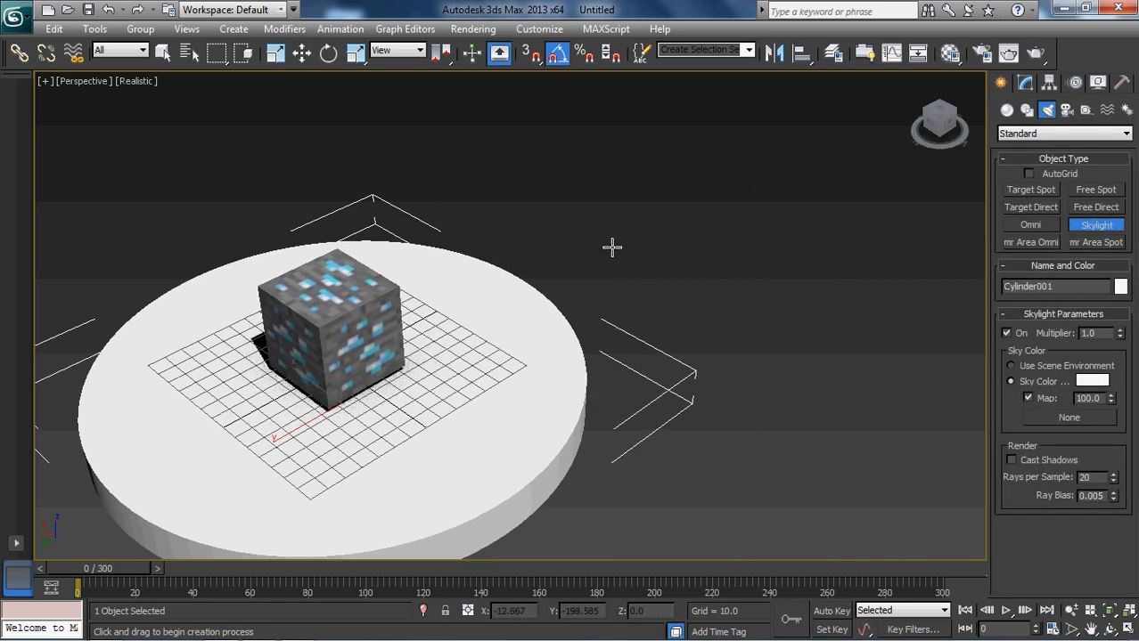
left_click(596, 175)
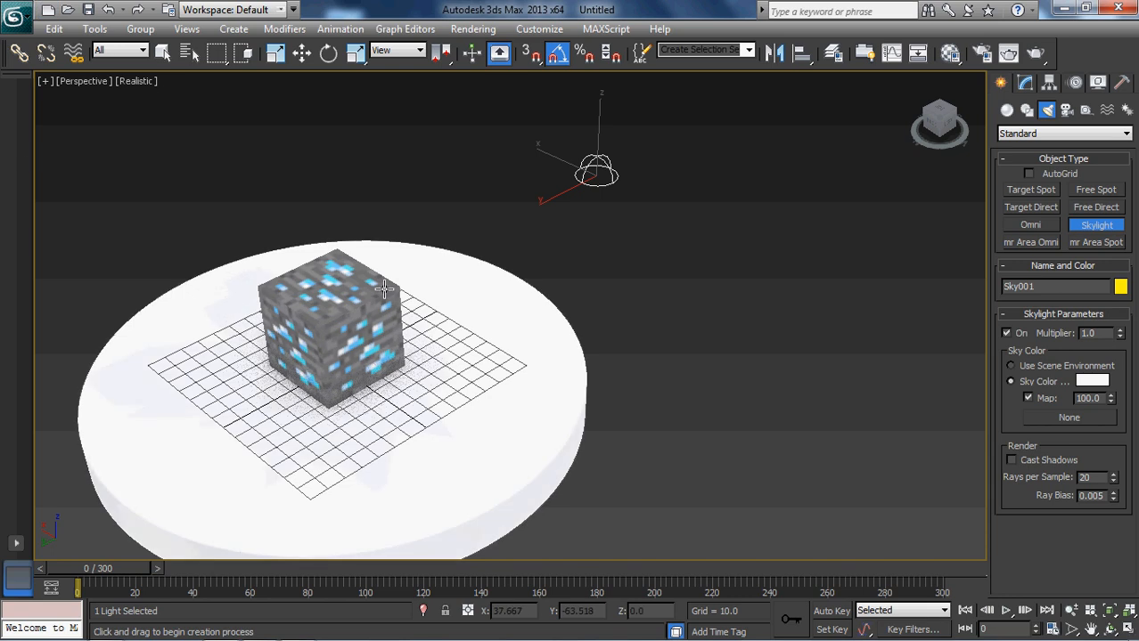
Step: In the Front view, move the skylight sideways to about X 138 and raise it about 97 units
key("alt+w")
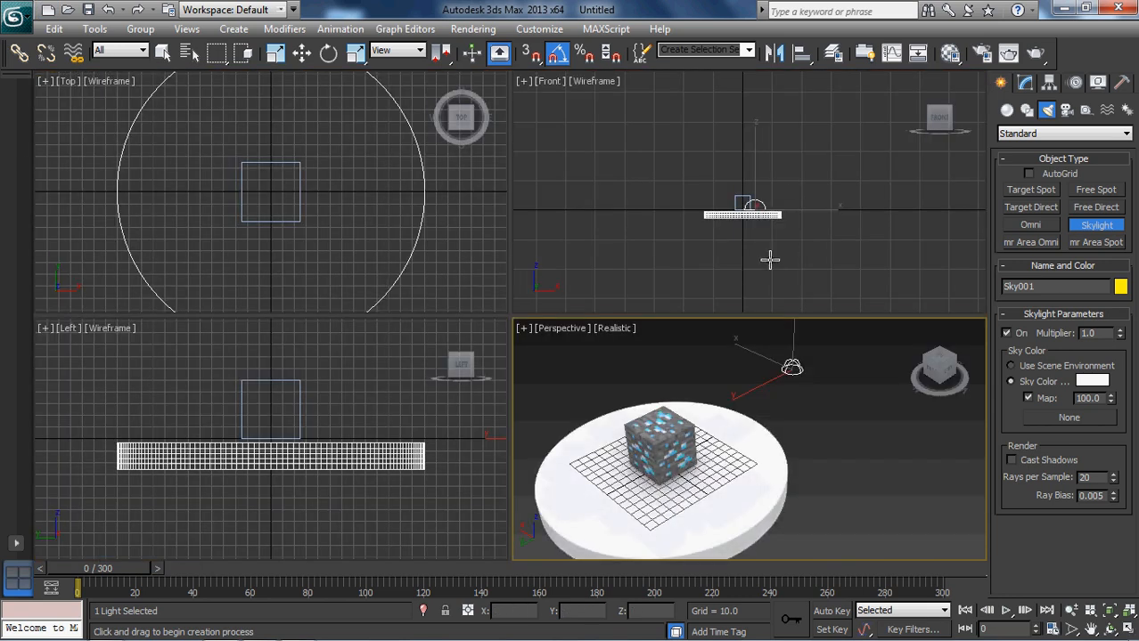
left_click(301, 52)
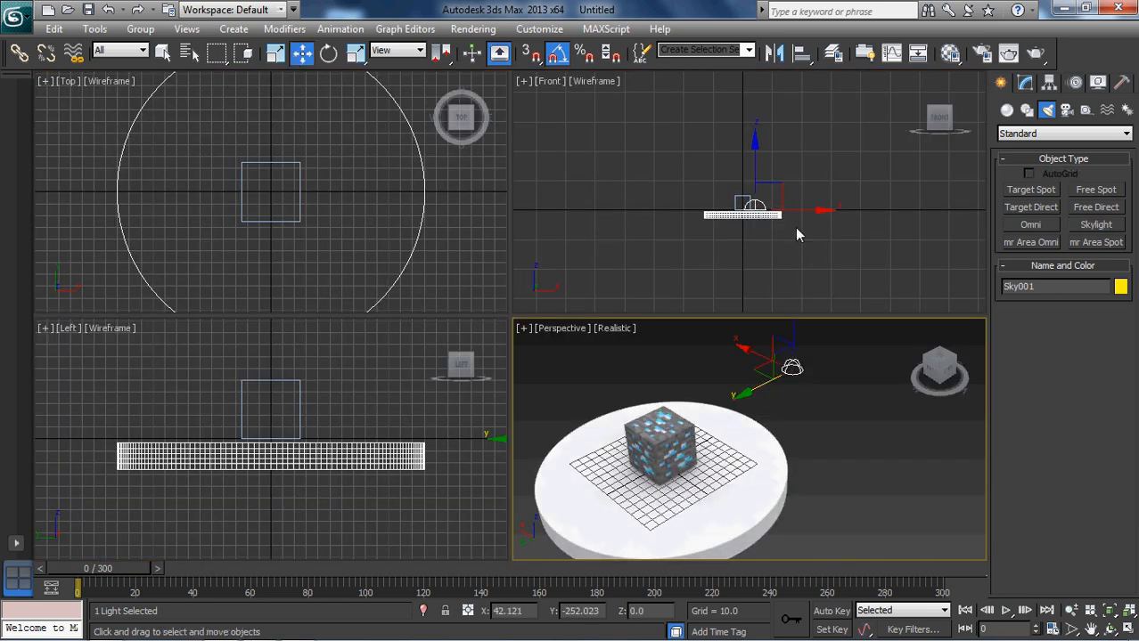
right_click(837, 210)
left_click(835, 208)
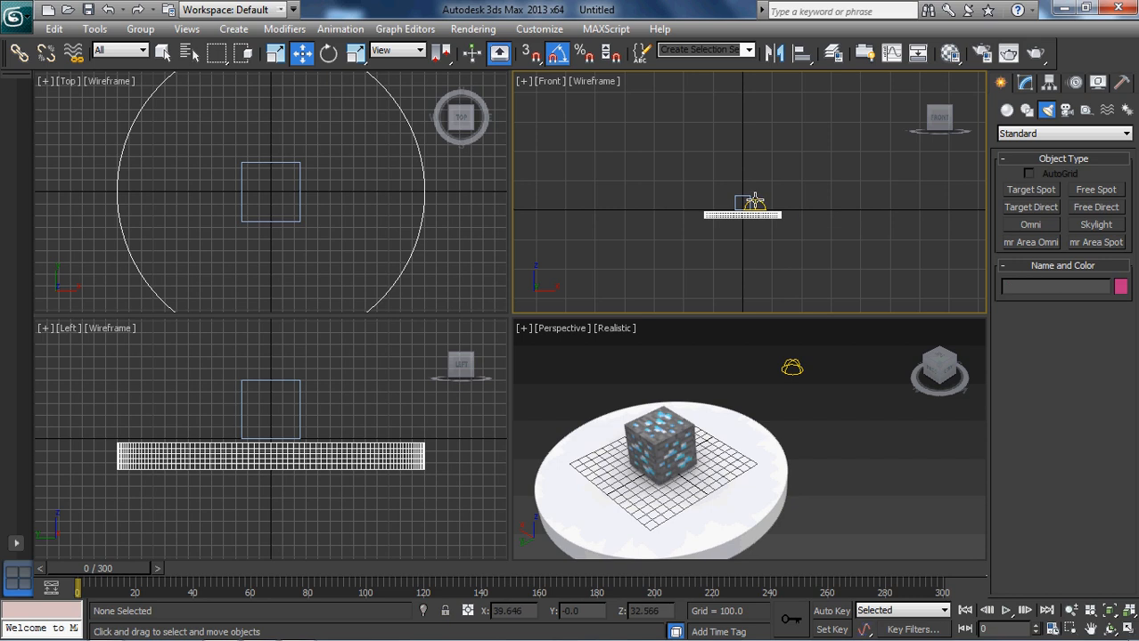
left_click(768, 202)
left_click_drag(827, 215, 857, 214)
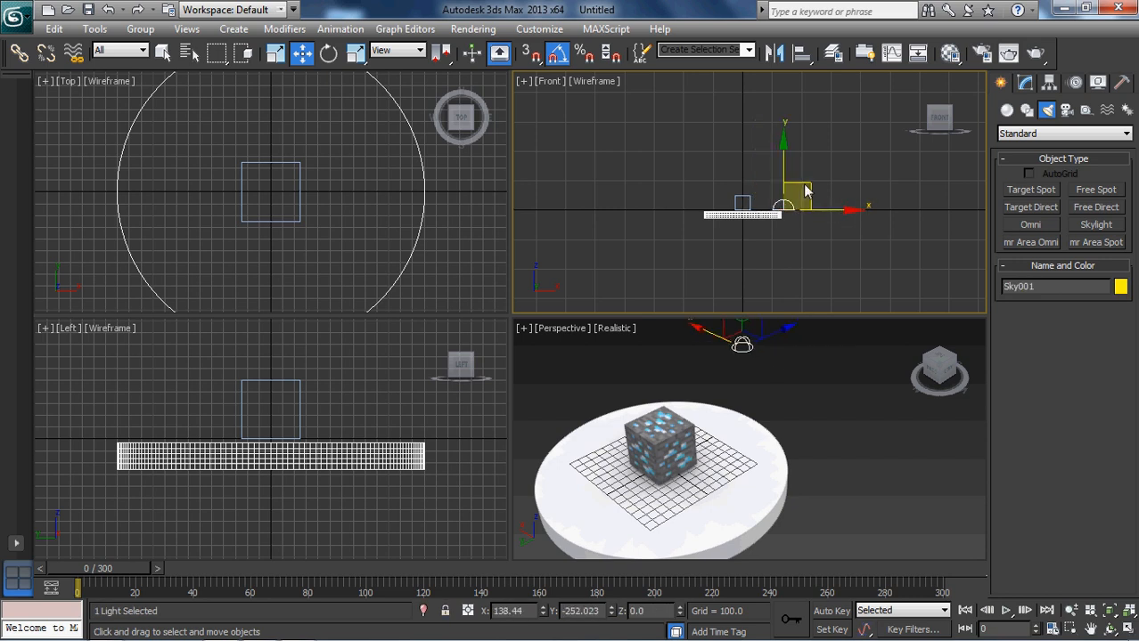
left_click_drag(783, 136, 783, 108)
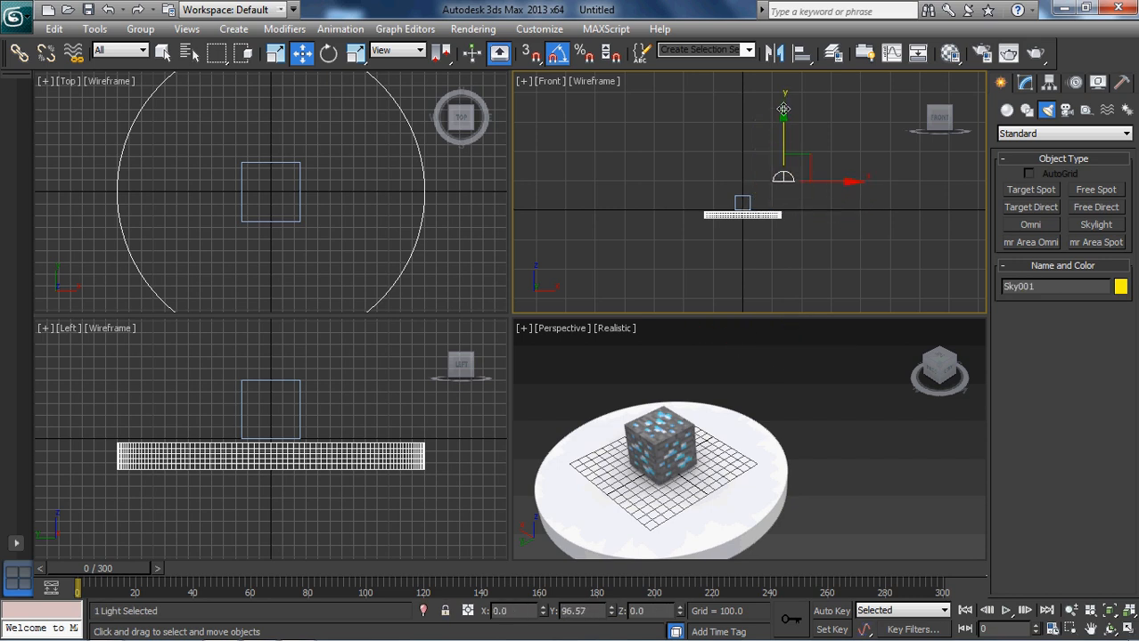
Step: Rotate the skylight 40 degrees in the Front view and raise it about 37 more units
left_click(329, 52)
left_click_drag(834, 141, 848, 172)
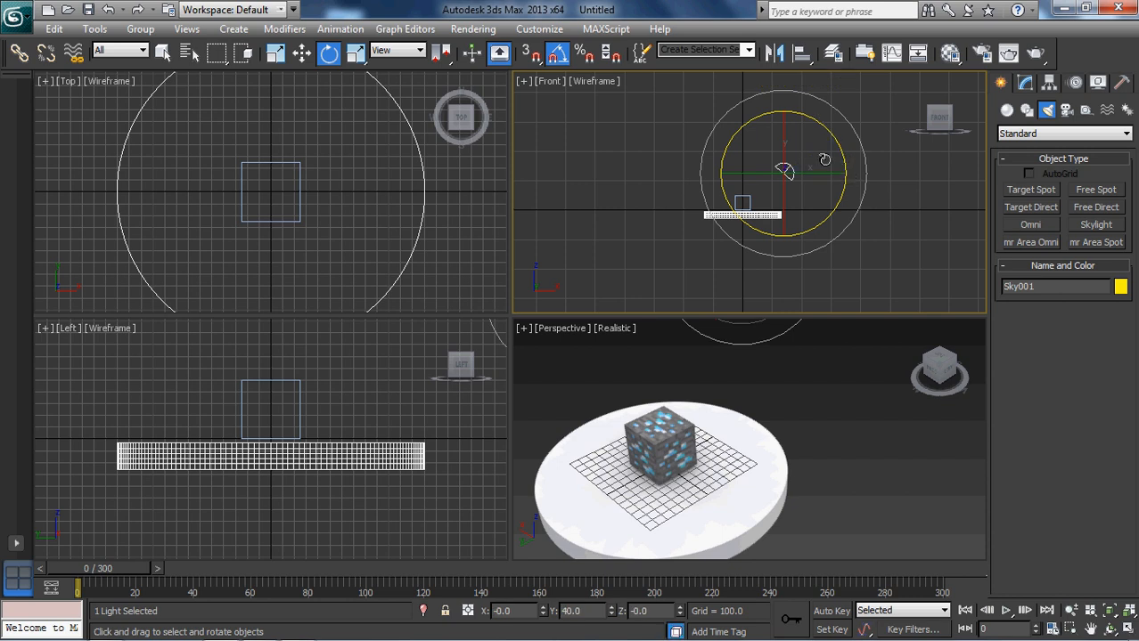
left_click(302, 53)
left_click_drag(782, 106, 782, 95)
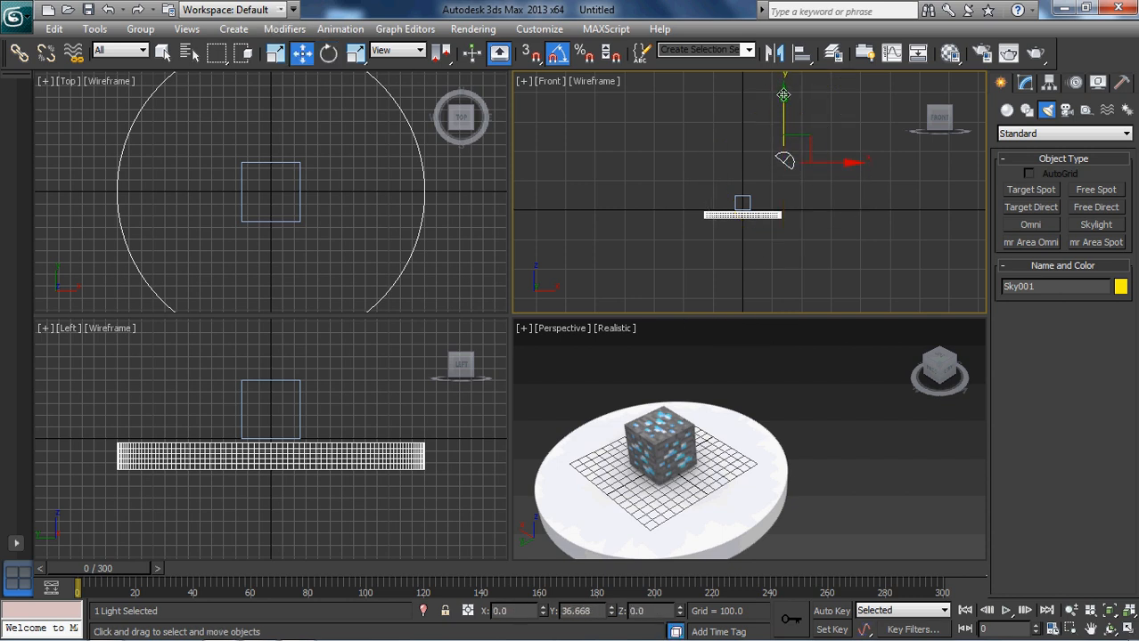
Step: Draw a circle spline with a radius of about 270 around the cylinder in the maximized Perspective view
left_click(813, 421)
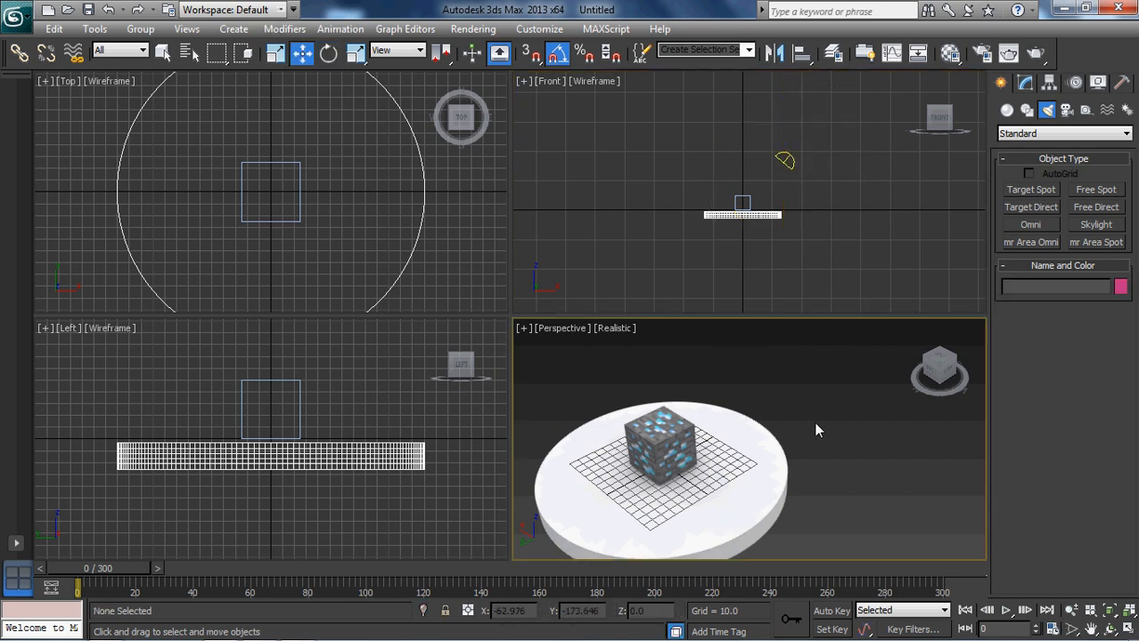
key("alt+w")
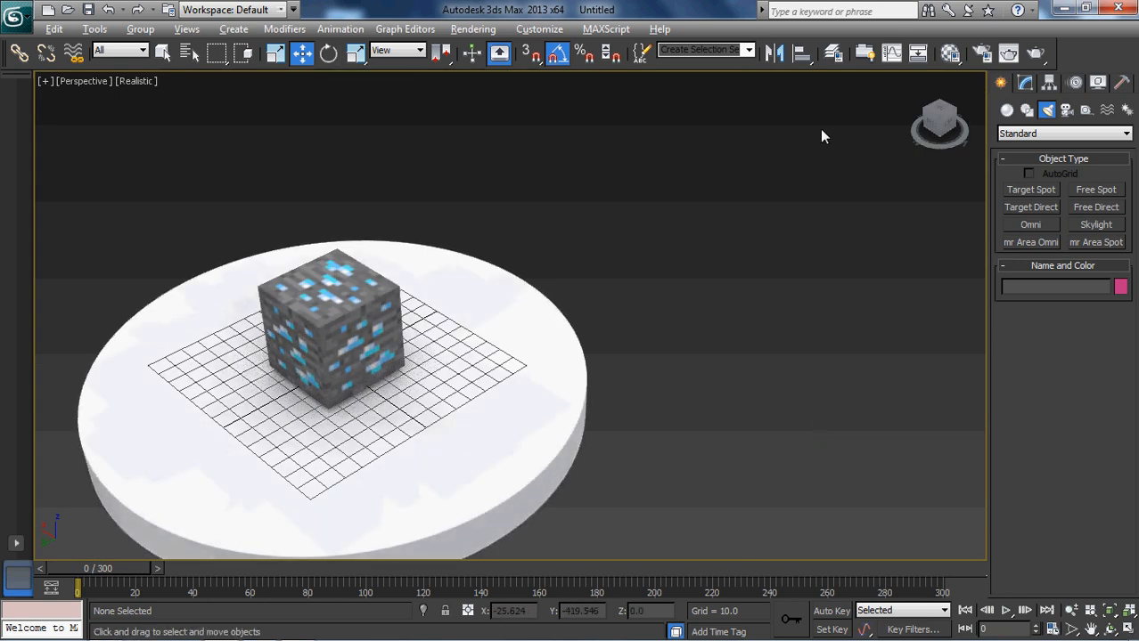
middle_click_drag(820, 268, 876, 261)
scroll(801, 343, "down", 6)
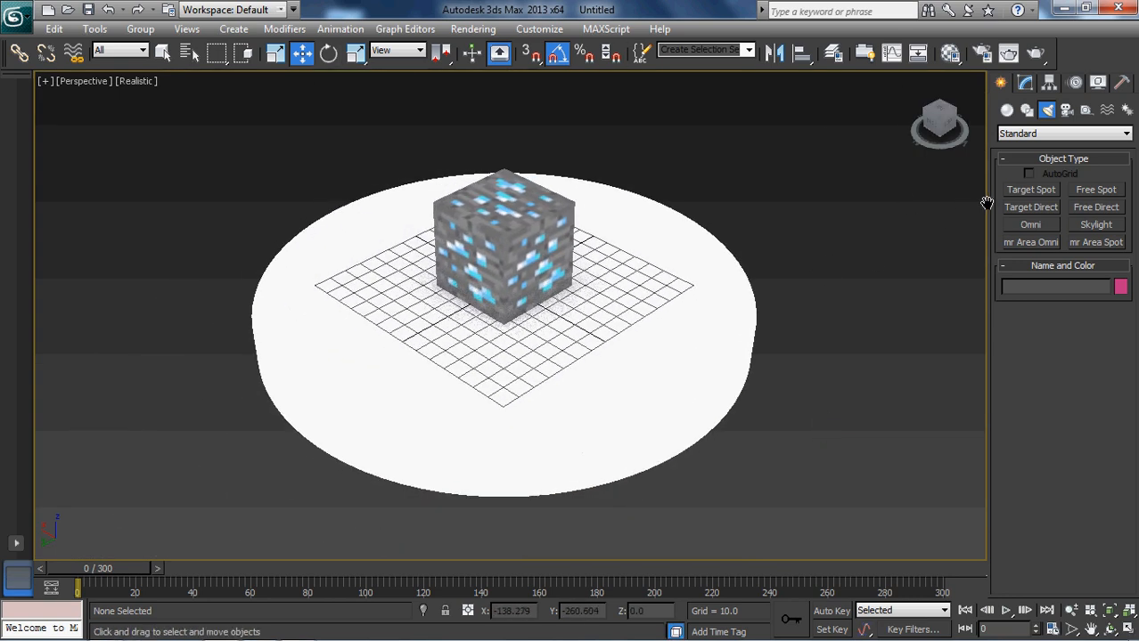
middle_click_drag(813, 358, 783, 365)
scroll(818, 358, "down", 4)
left_click(1025, 110)
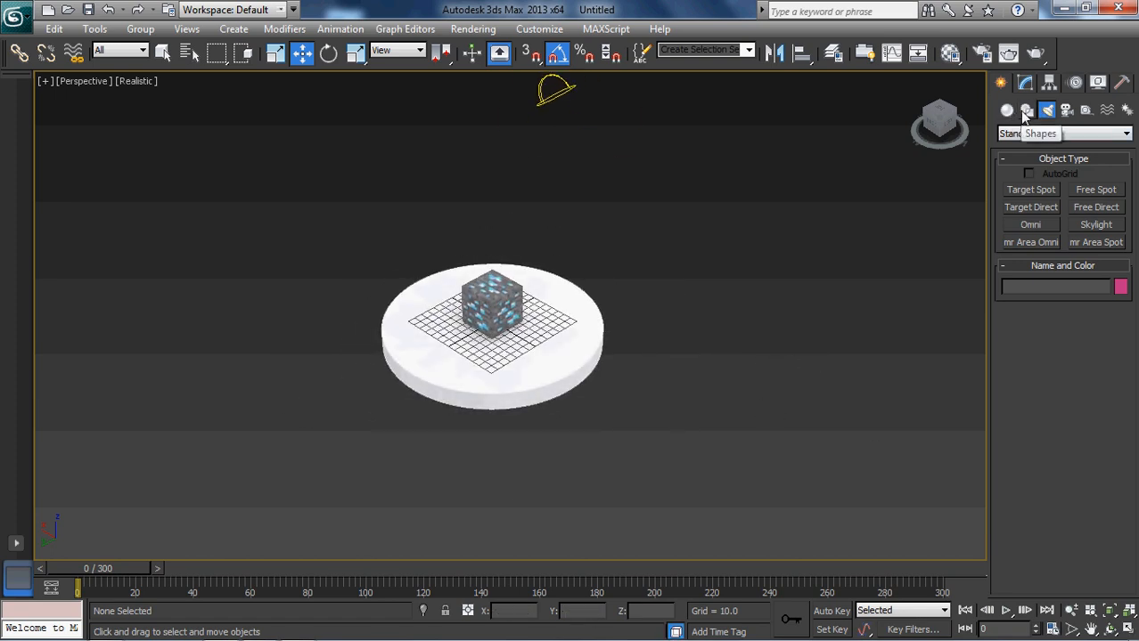
left_click(1031, 220)
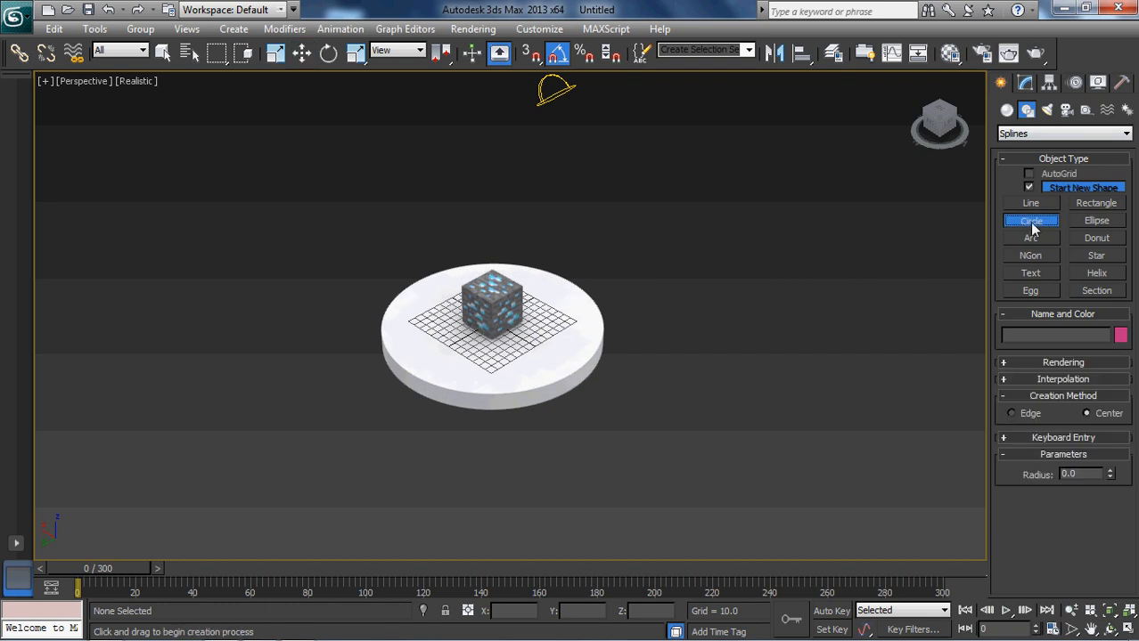
left_click_drag(494, 334, 717, 305)
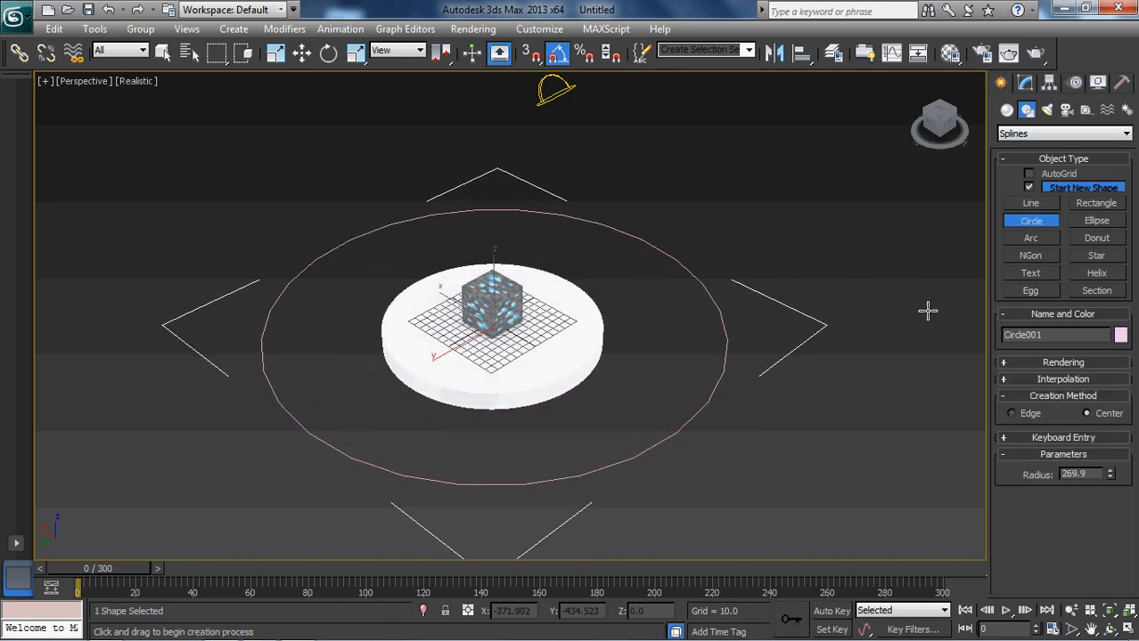
Step: Center the circle spline on the world origin by setting its X and Y positions to 0
left_click(302, 53)
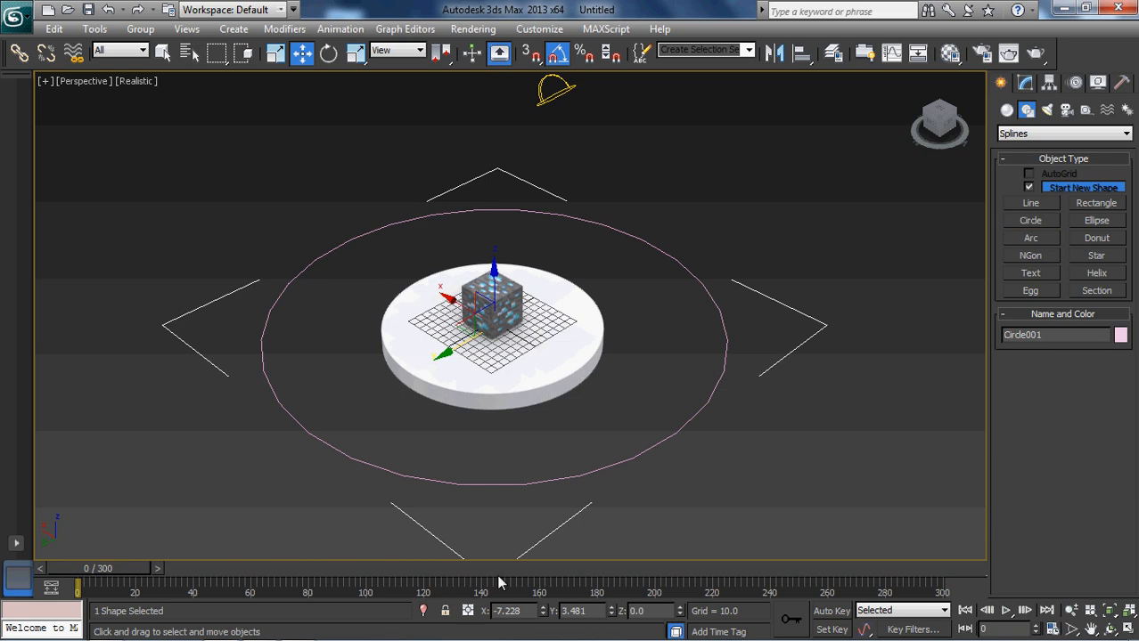
right_click(542, 614)
right_click(611, 614)
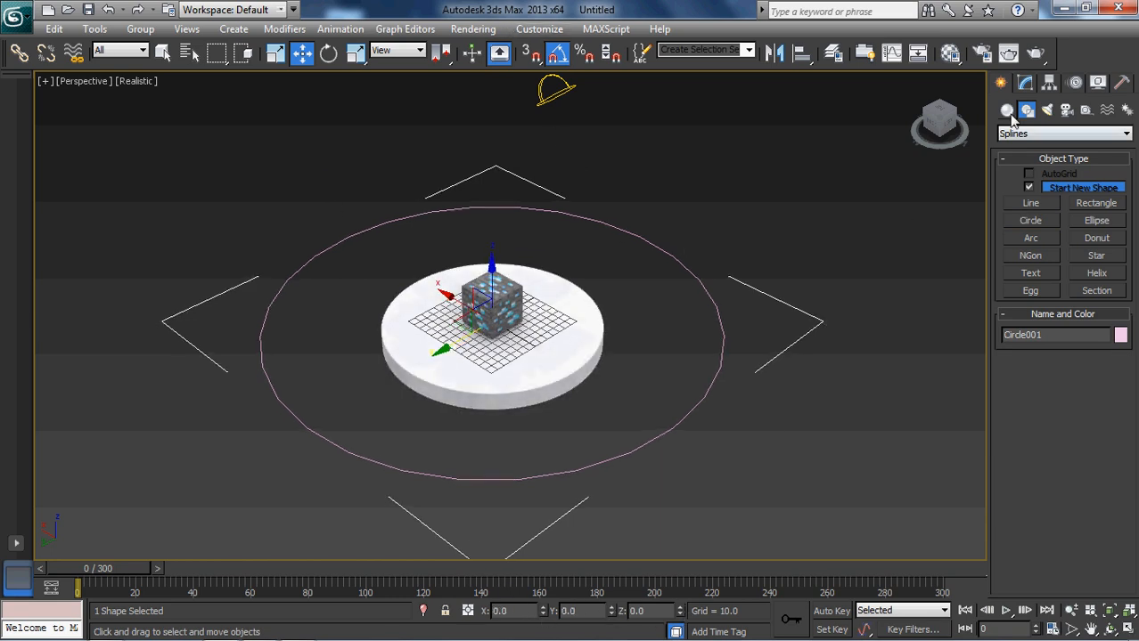
Step: Create a Target camera outside the circle, aimed at the diamond ore cube
left_click(1067, 111)
left_click(1031, 190)
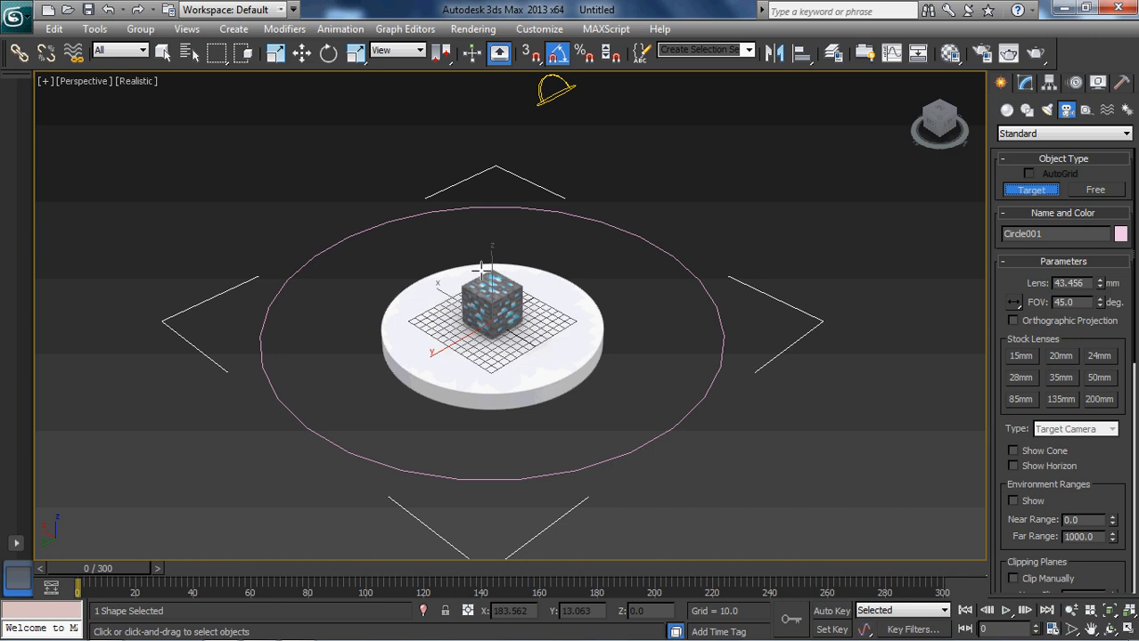
mouse_move(233, 245)
left_mouse_down()
mouse_move(419, 281)
mouse_move(490, 307)
left_mouse_up()
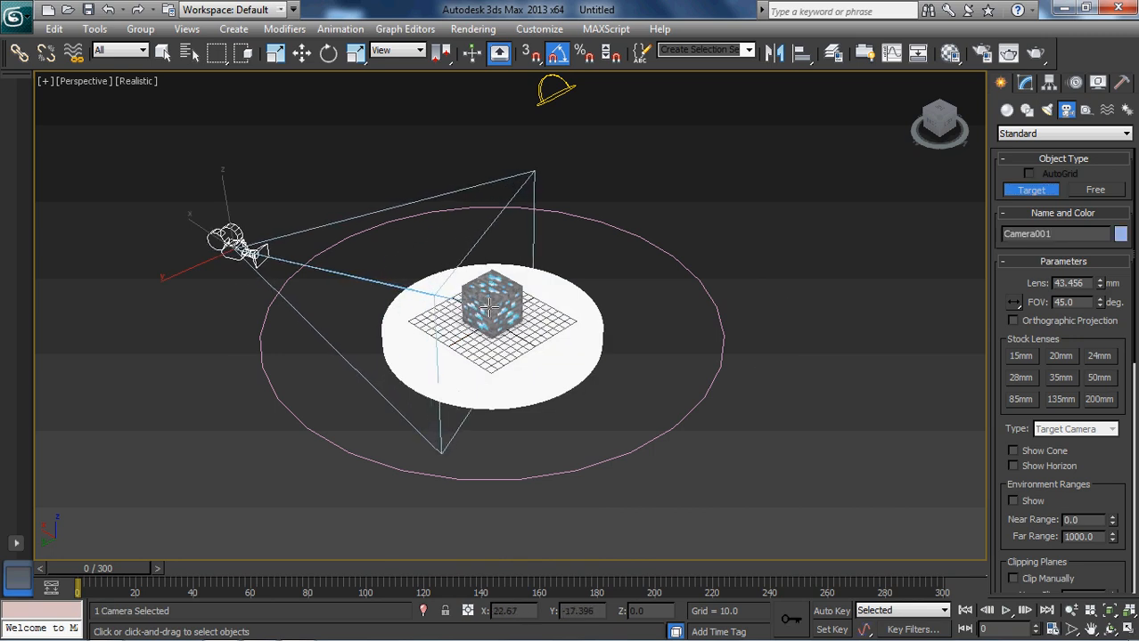
Step: Move the camera target to the center of the diamond ore cube, at about X 1.4, Y 1.8, Z 22.7
key("alt+w")
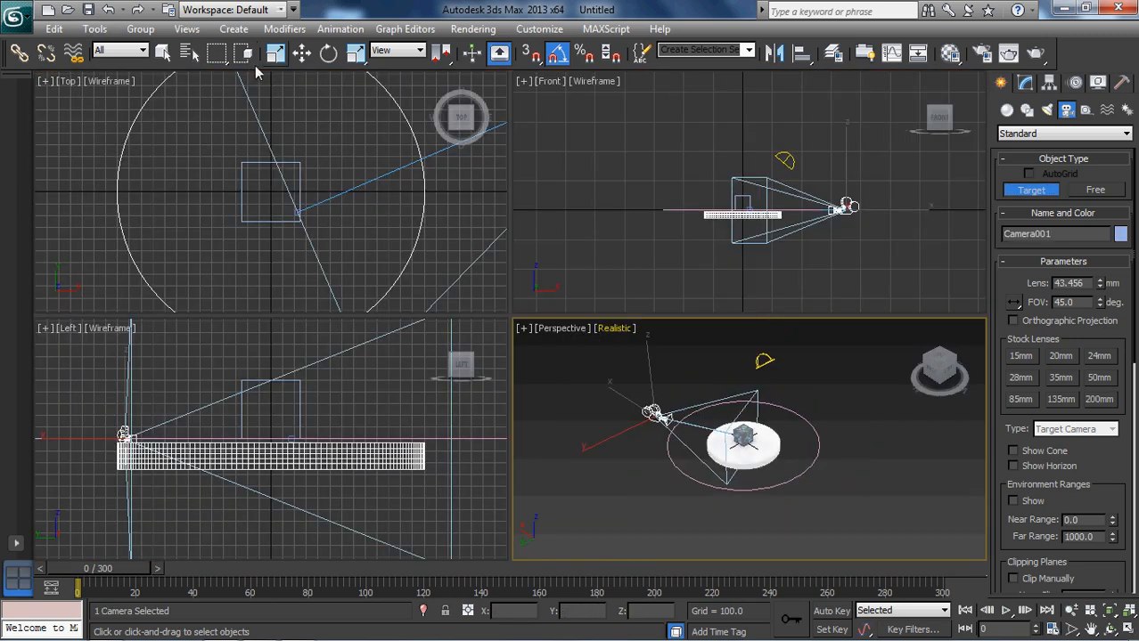
left_click(302, 53)
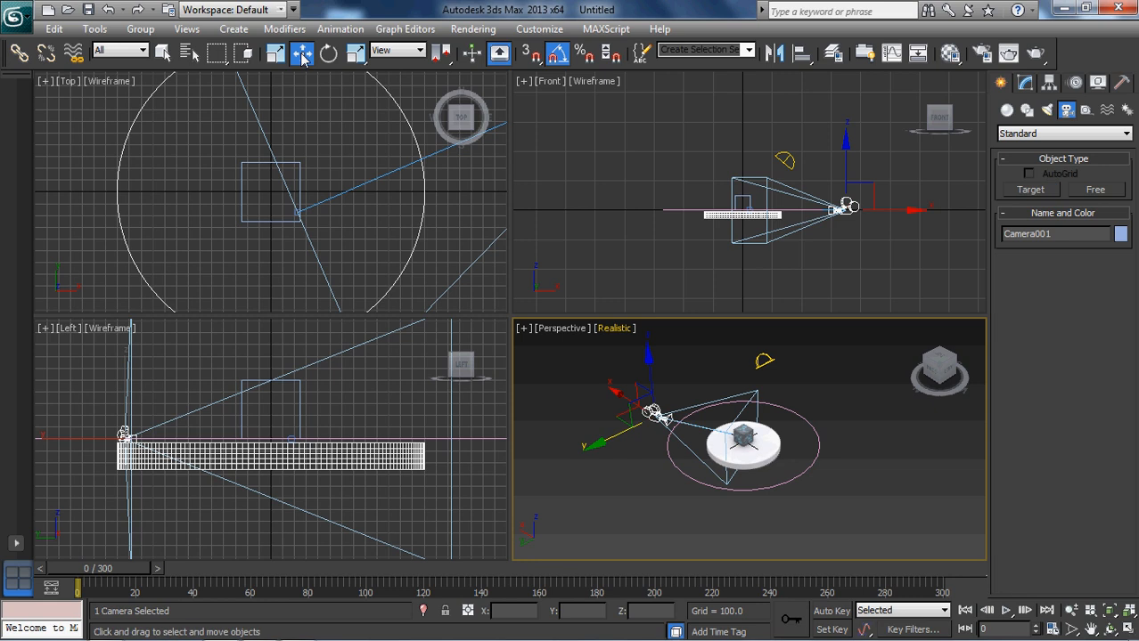
left_click(300, 211)
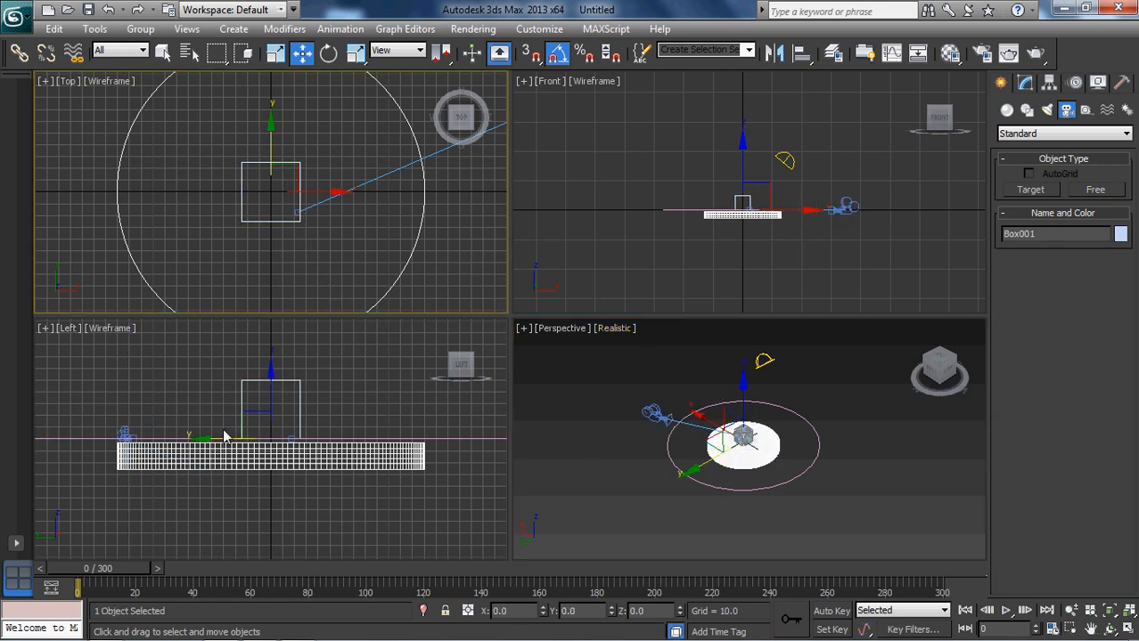
left_click(845, 209)
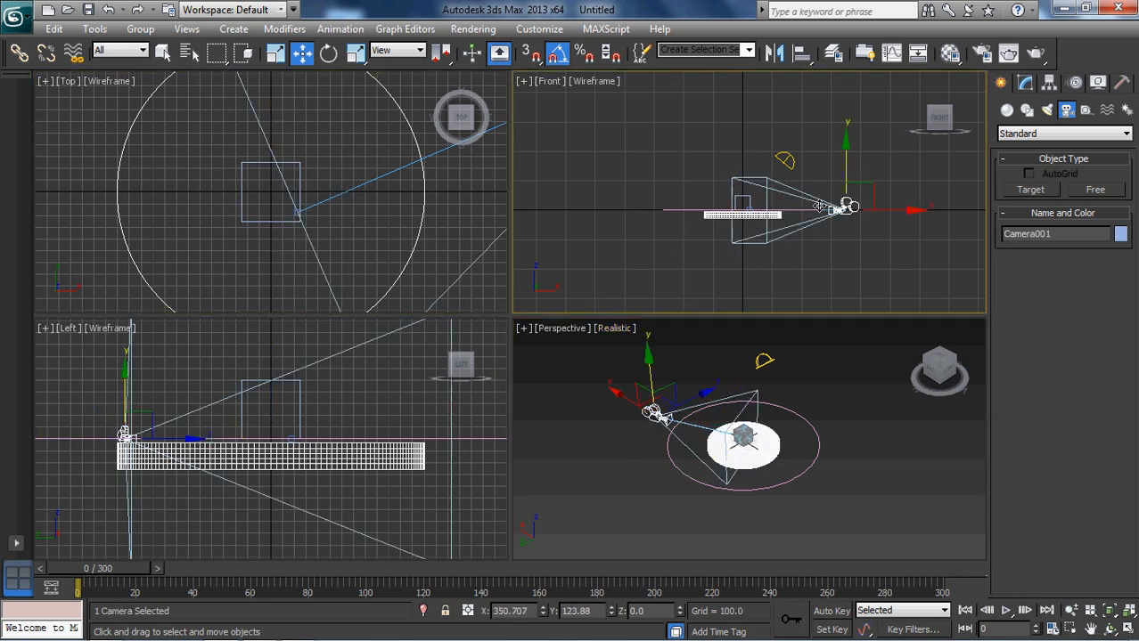
left_click(312, 237)
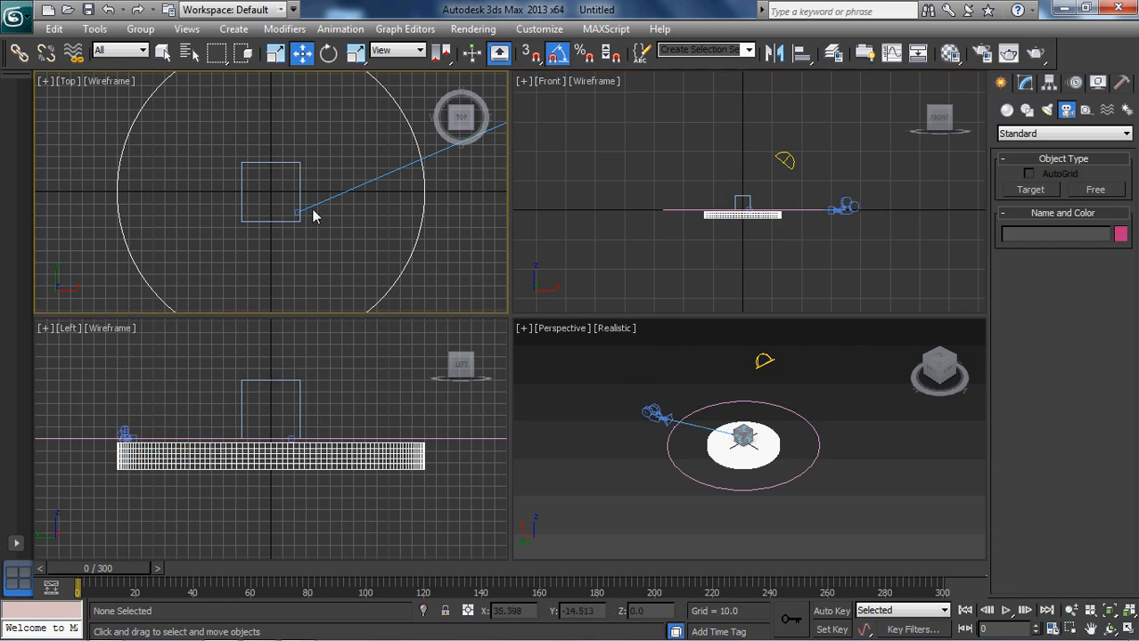
left_click(299, 211)
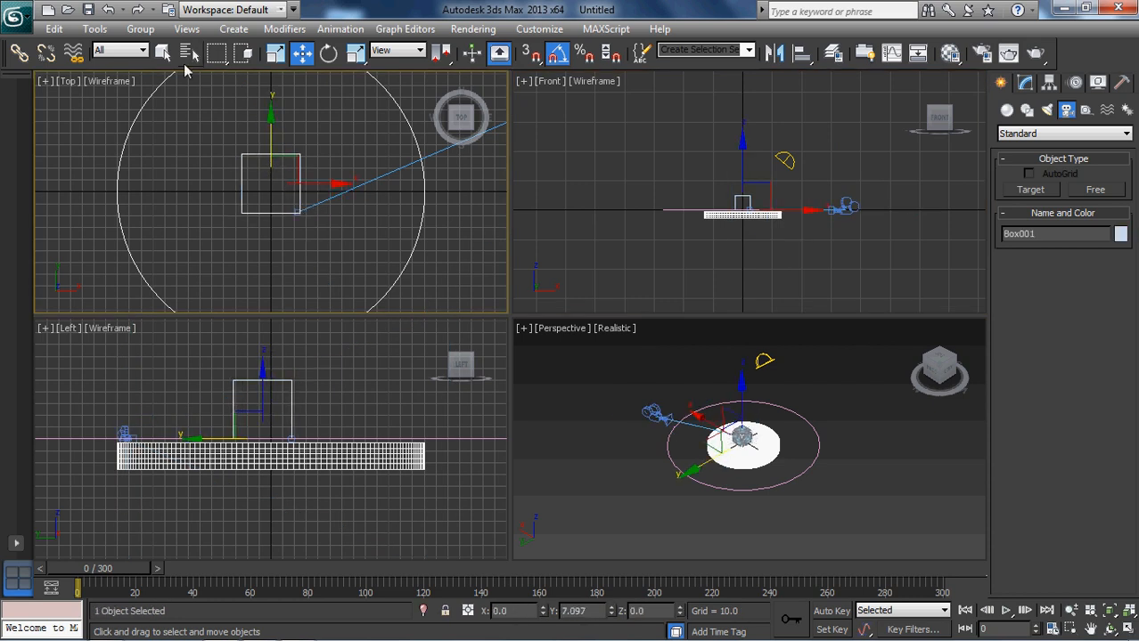
left_click(296, 214)
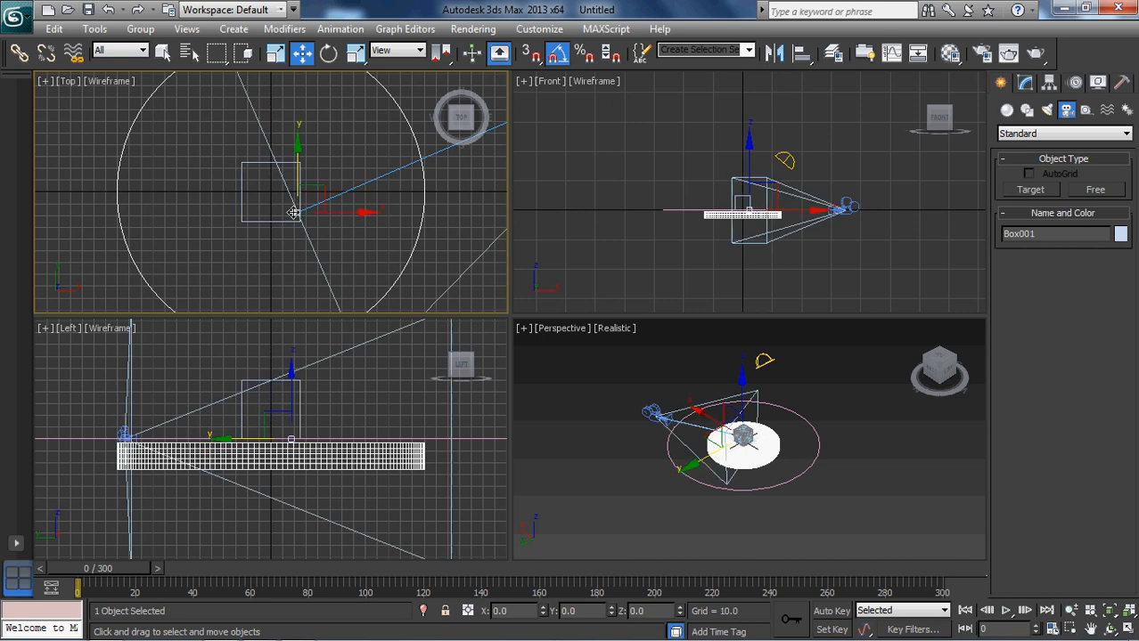
left_click_drag(361, 215, 333, 216)
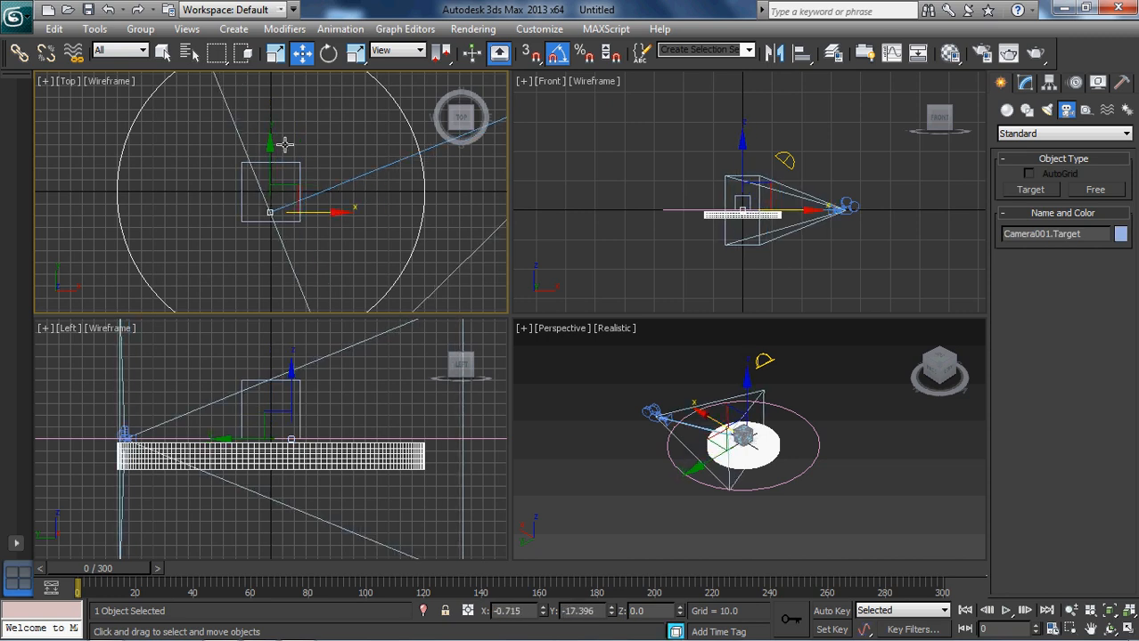
left_click_drag(272, 147, 272, 123)
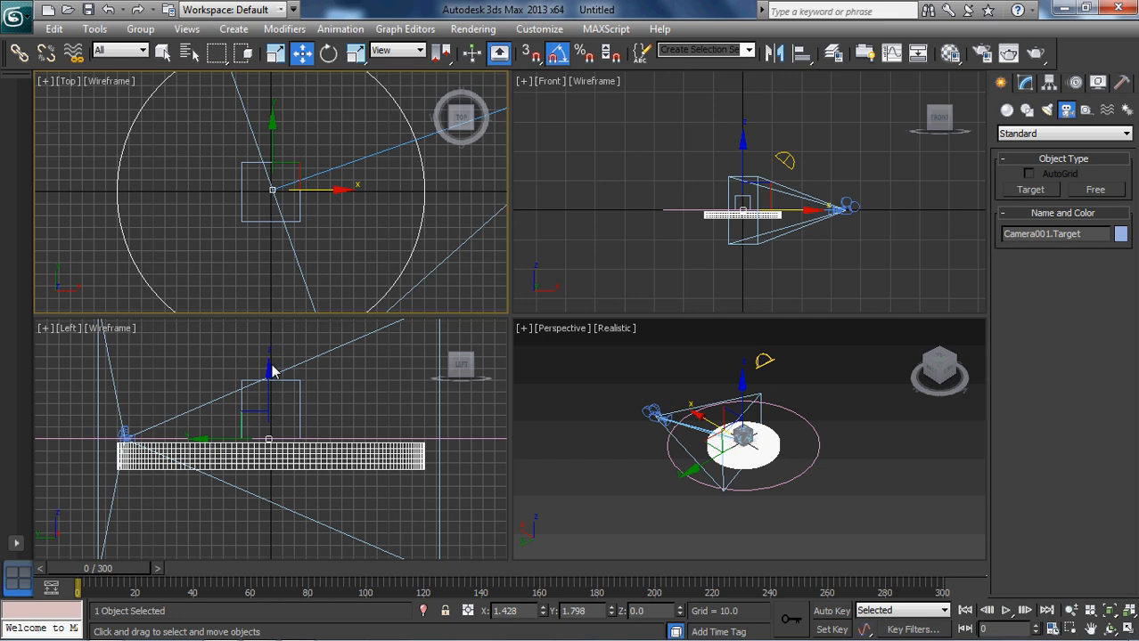
left_click_drag(272, 371, 276, 353)
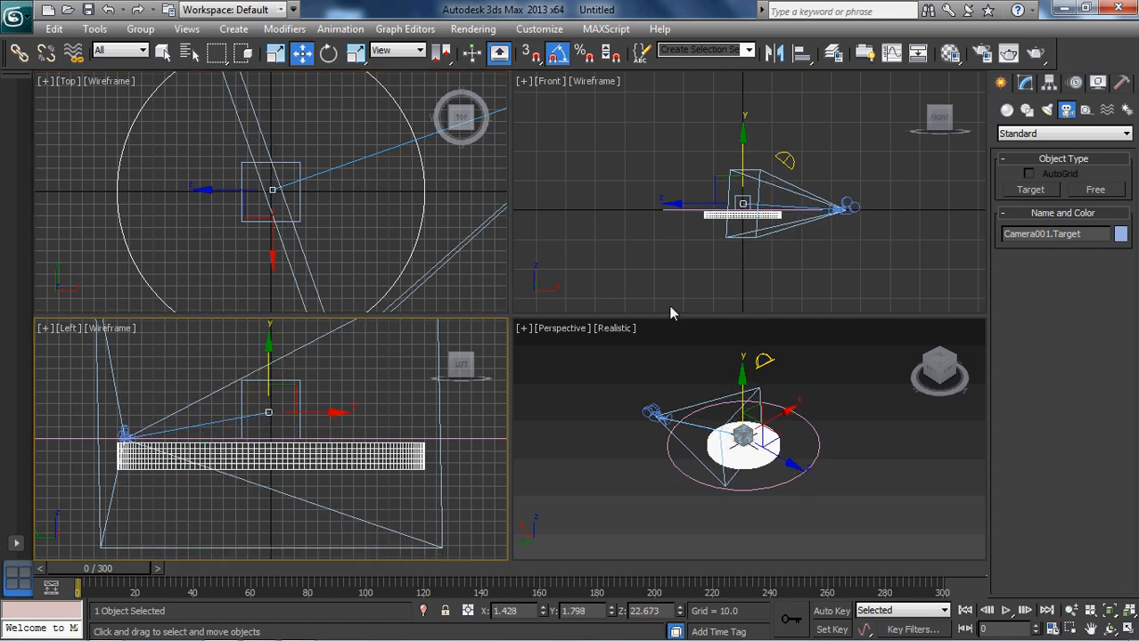
Step: Raise the camera to a height of about 164 units, leaving its target inside the cube
left_click(634, 425)
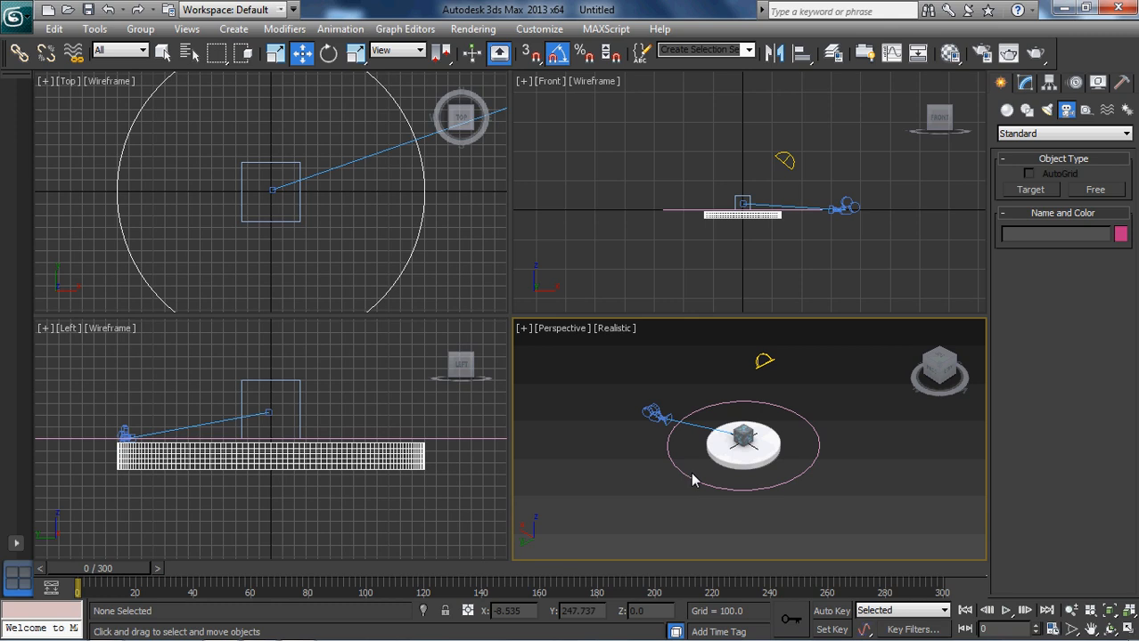
left_click(655, 414)
left_click_drag(646, 357, 646, 321)
Step: Set the Top viewport to Realistic shading and switch it to the Camera001 view
right_click(104, 84)
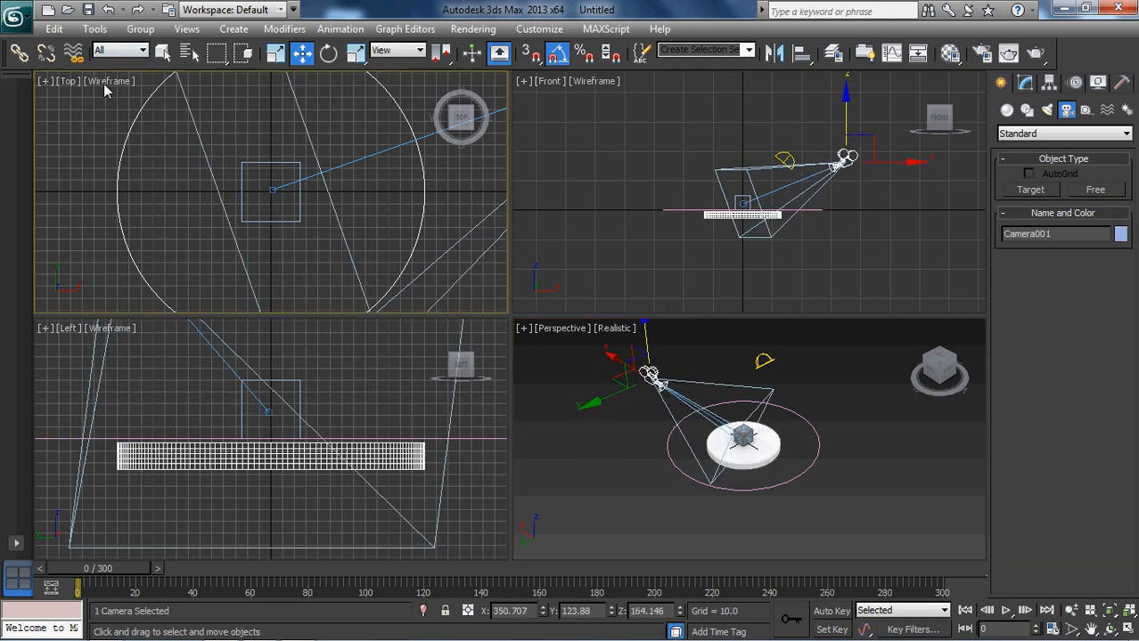
left_click(116, 84)
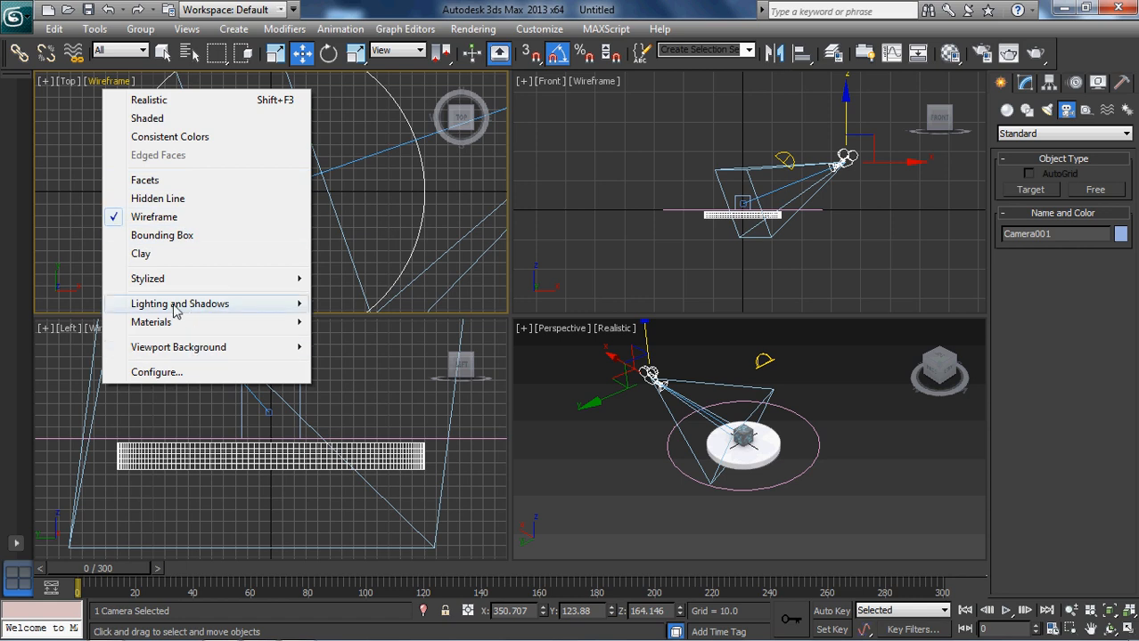
left_click(196, 103)
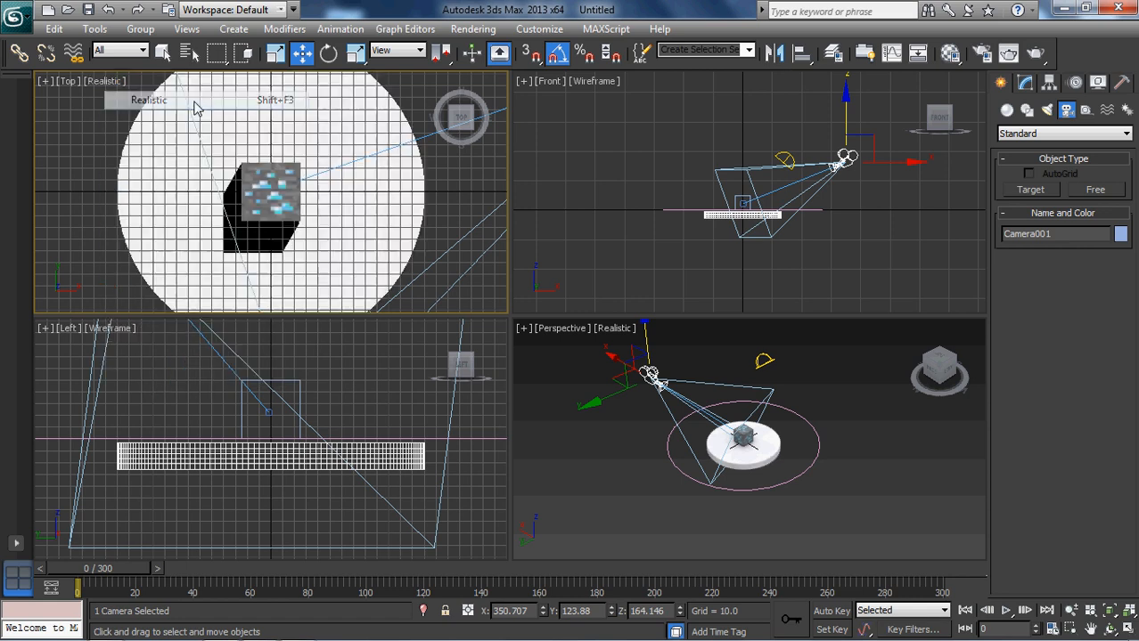
left_click(109, 143)
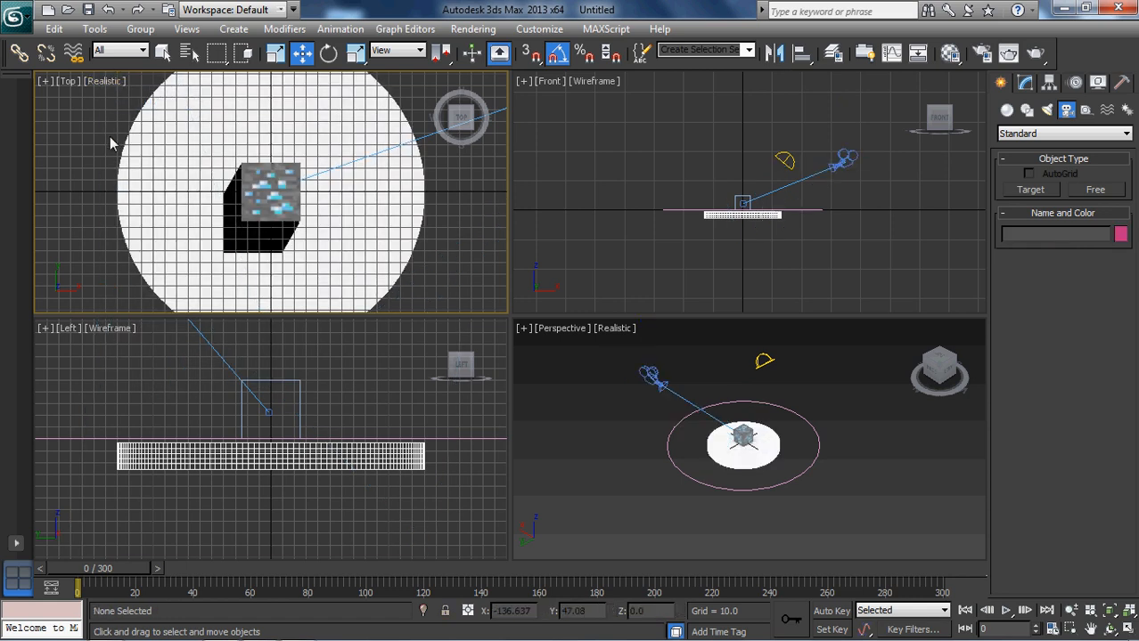
key("c")
Step: Lower the camera slightly in the Perspective view, and nudge the camera together with its target to adjust the framing
left_click(649, 375)
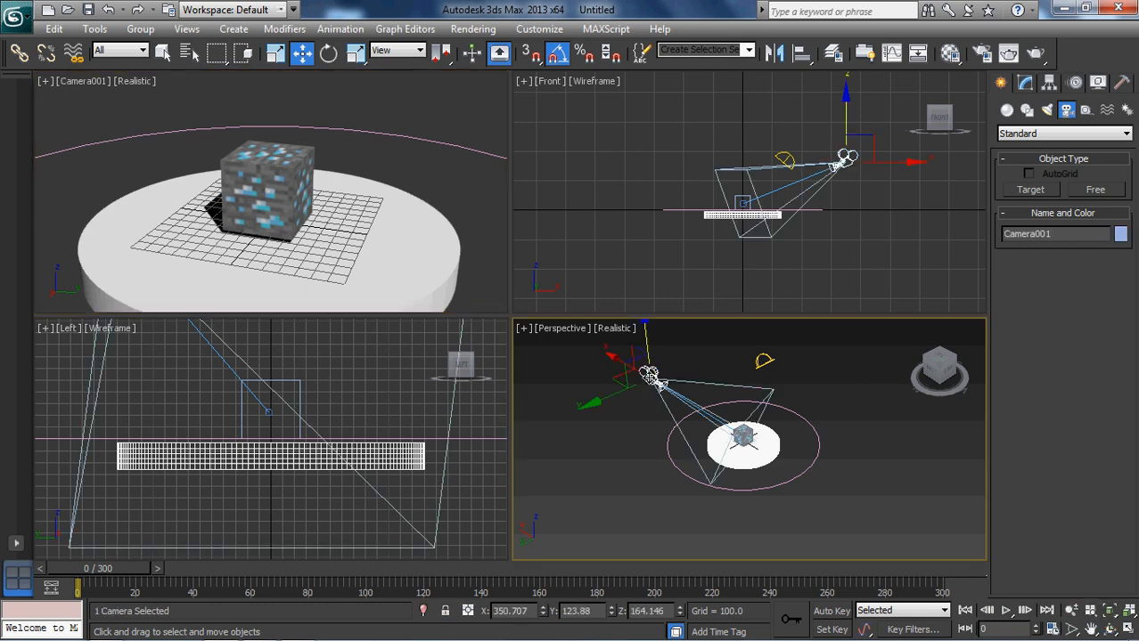
scroll(613, 438, "down", 2)
middle_click_drag(613, 437, 611, 470)
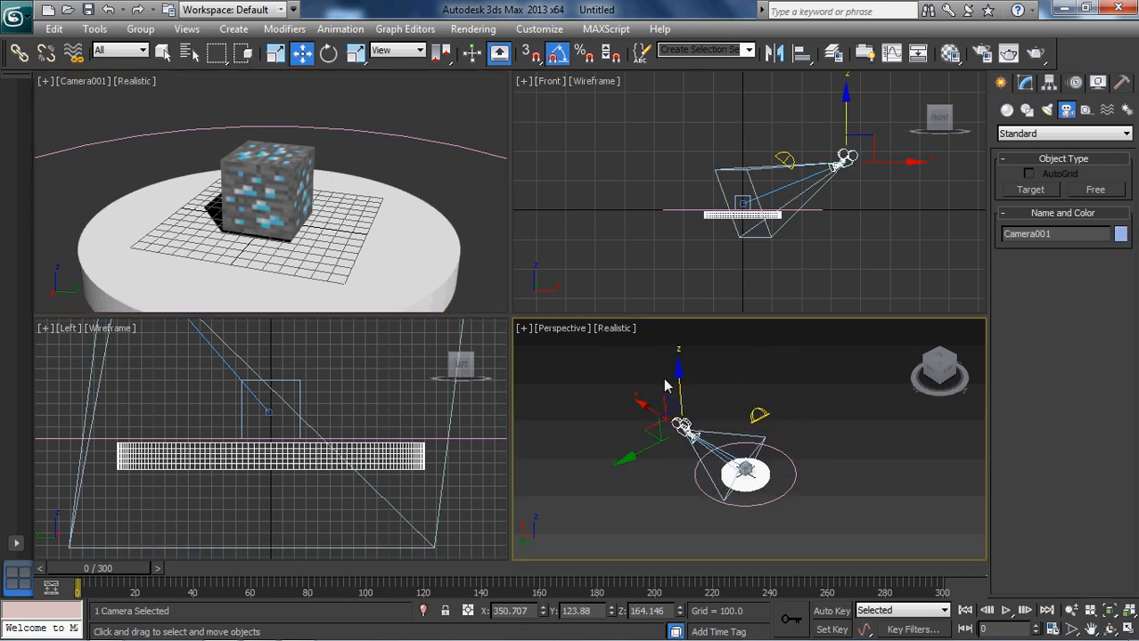
mouse_move(678, 371)
left_mouse_down()
mouse_move(681, 355)
mouse_move(679, 376)
left_mouse_up()
left_click(643, 410)
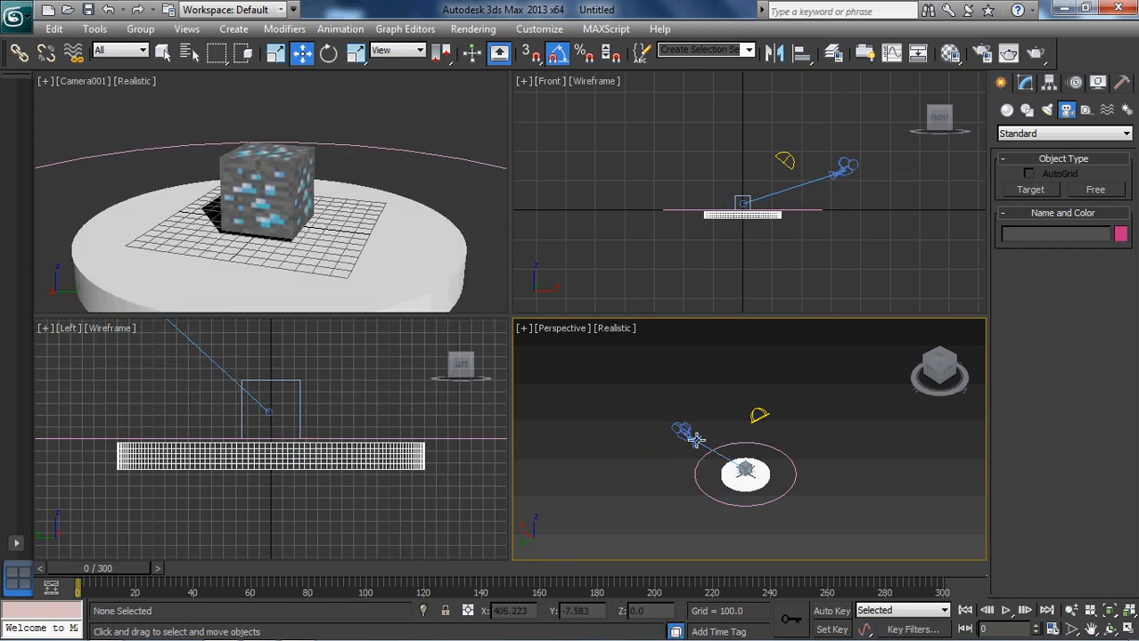
left_click(657, 424)
left_click_drag(660, 421, 665, 418)
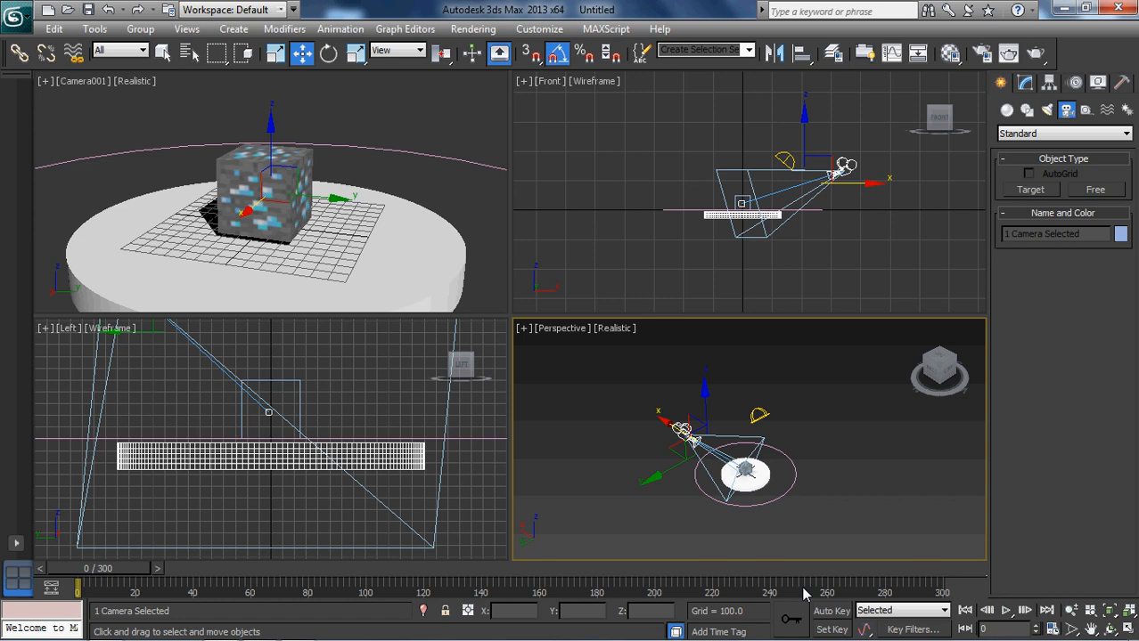
Step: Link the camera to the circle spline as its parent in the maximized Perspective view
left_click(548, 427)
key("alt+w")
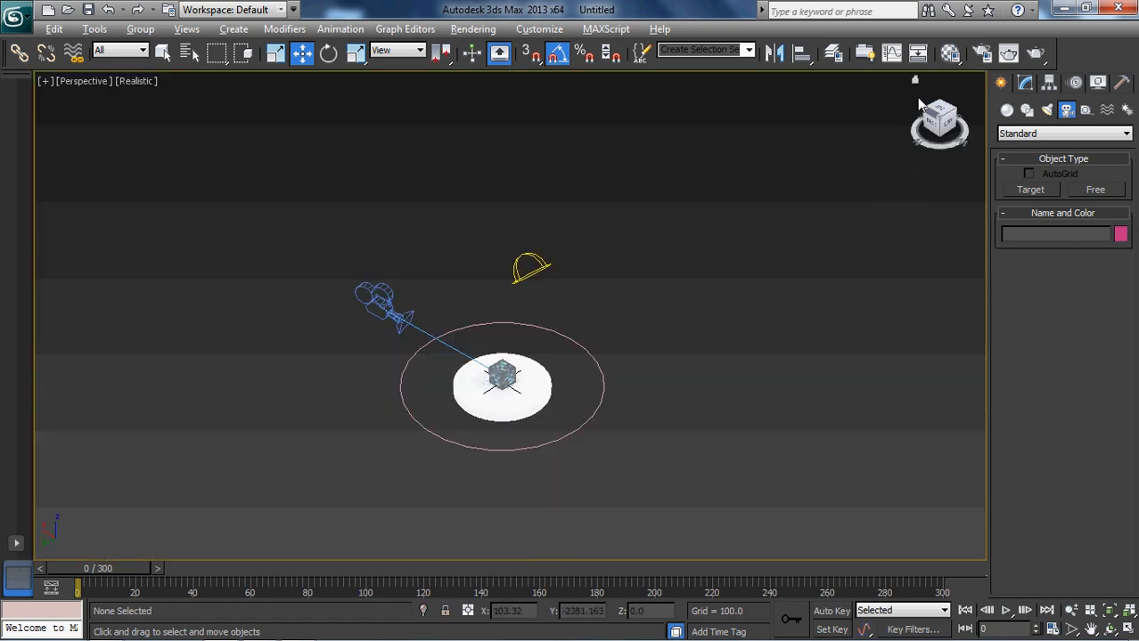
left_click(914, 76)
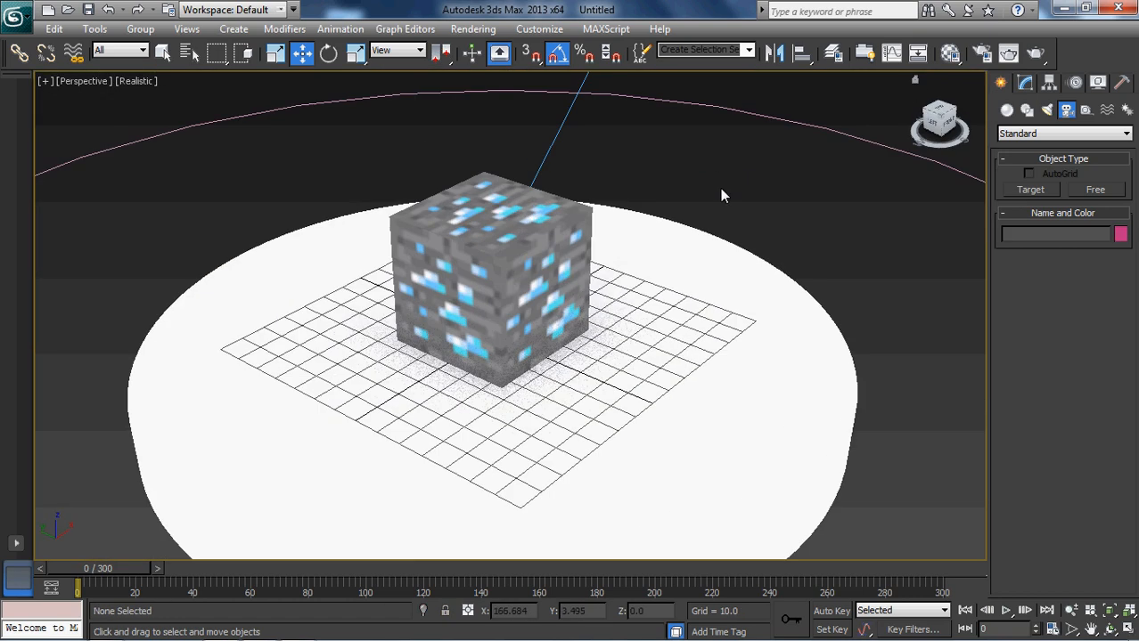
scroll(661, 229, "down", 10)
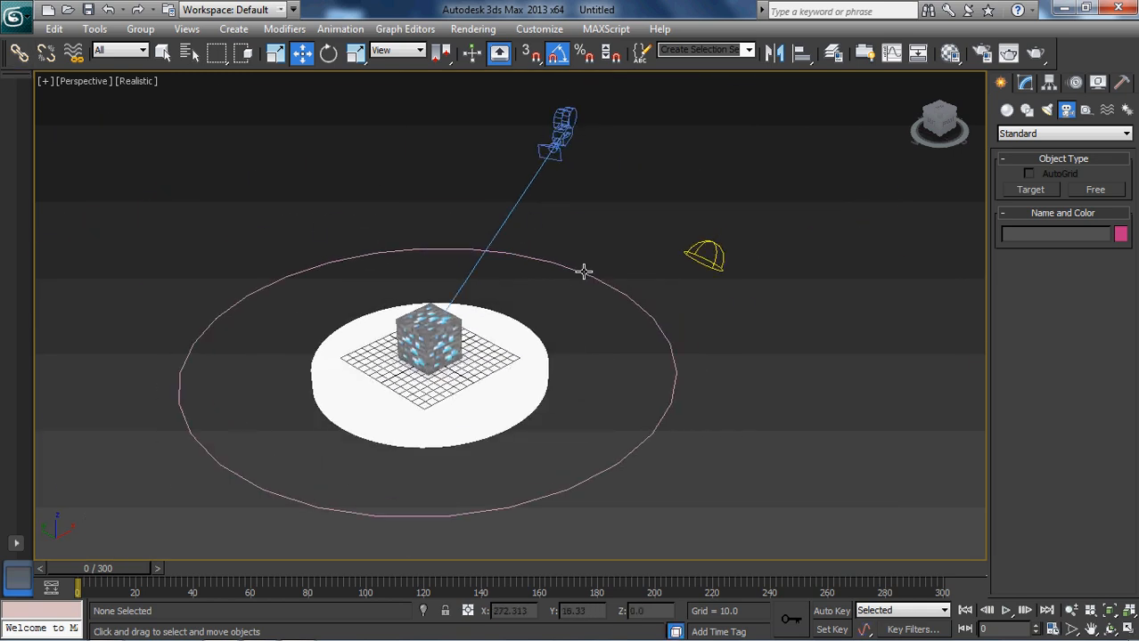
left_click(19, 53)
left_click(563, 124)
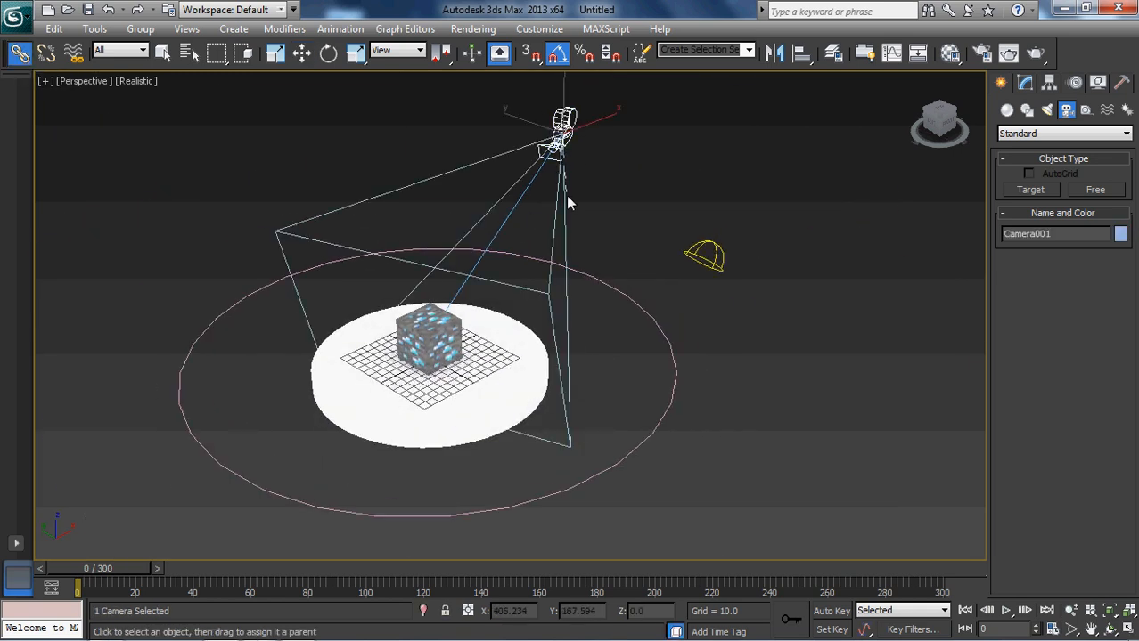
left_click_drag(569, 203, 588, 281)
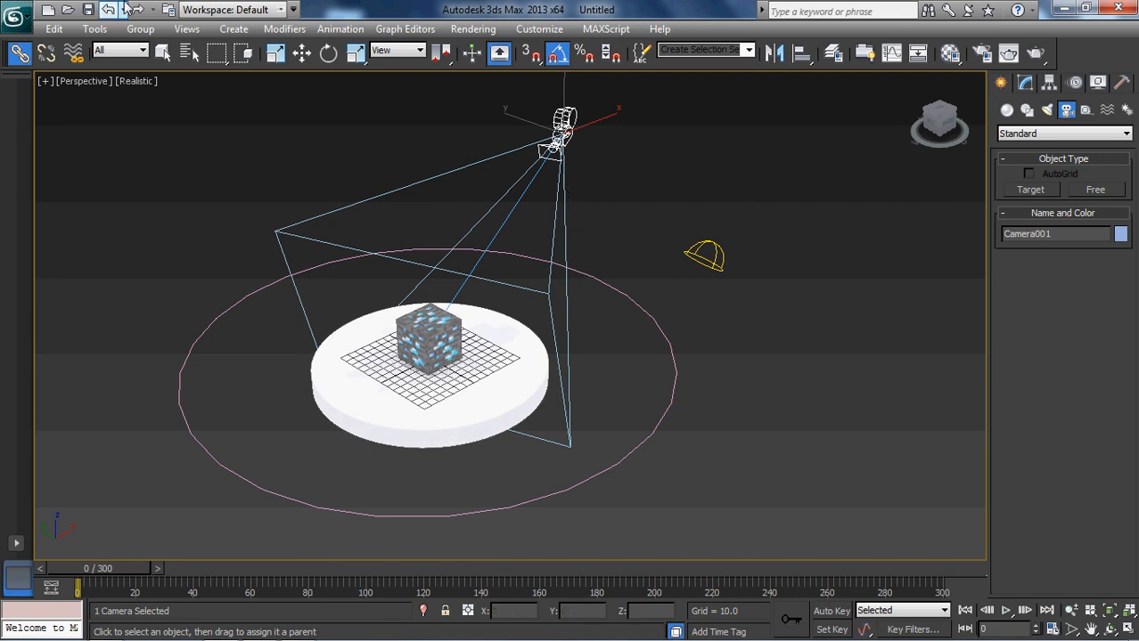
Step: Test the camera link by rotating the circle about its Z axis and returning it to its original angle
left_click(329, 52)
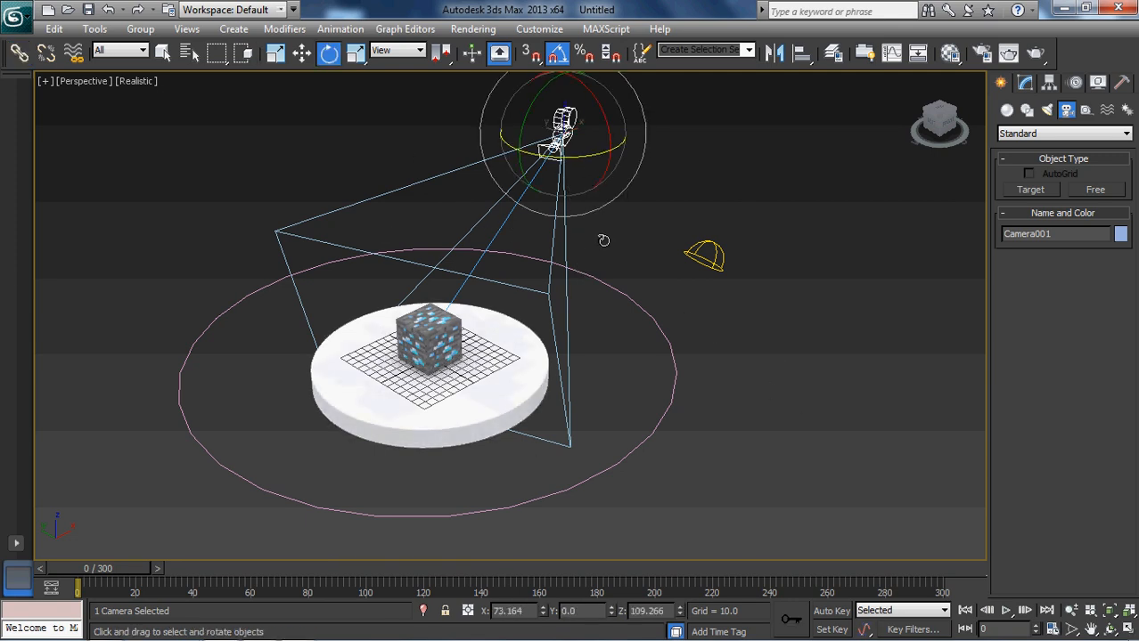
left_click(649, 435)
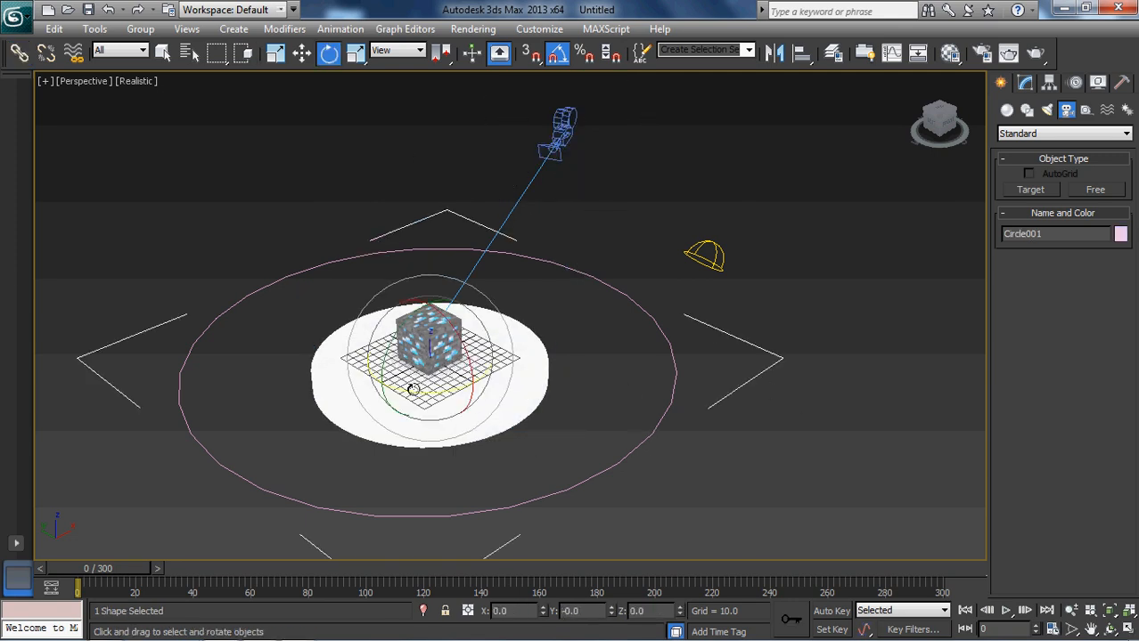
mouse_move(409, 392)
left_mouse_down()
mouse_move(364, 382)
mouse_move(408, 384)
left_mouse_up()
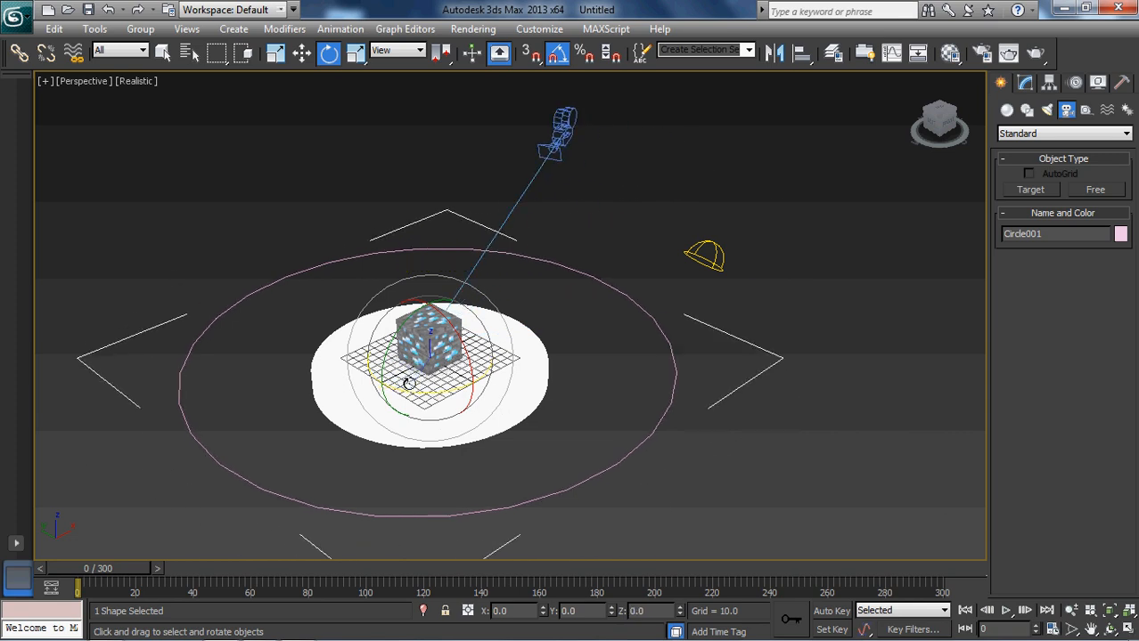
left_click(621, 240)
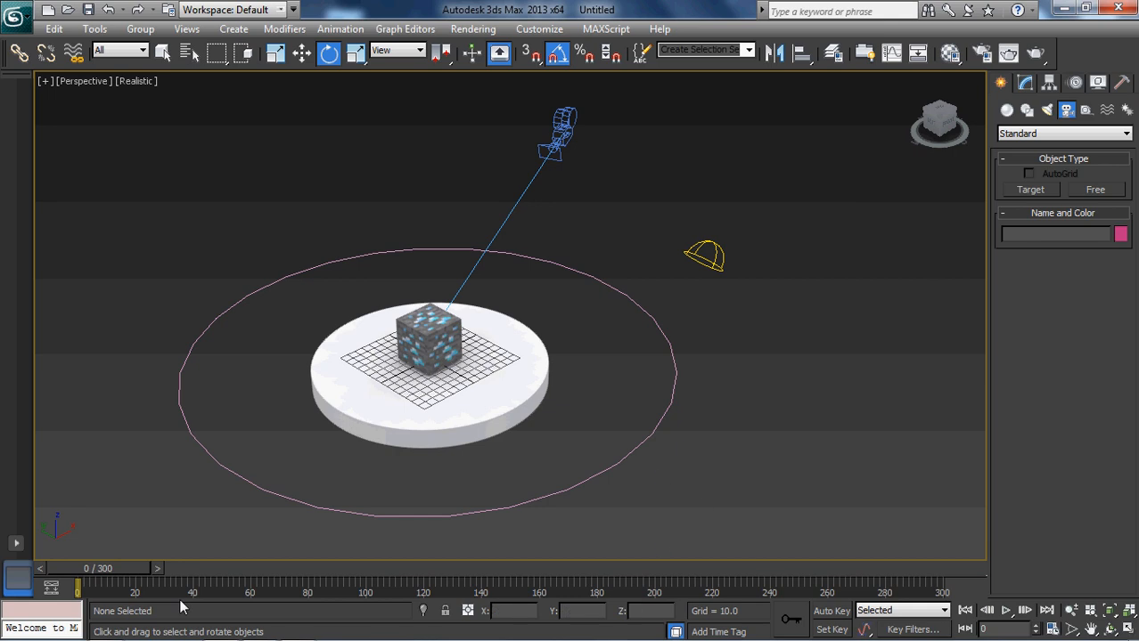
Step: Accept the 300-frame animation length, and turn on Auto Key with the time slider at frame 300
right_click(1003, 611)
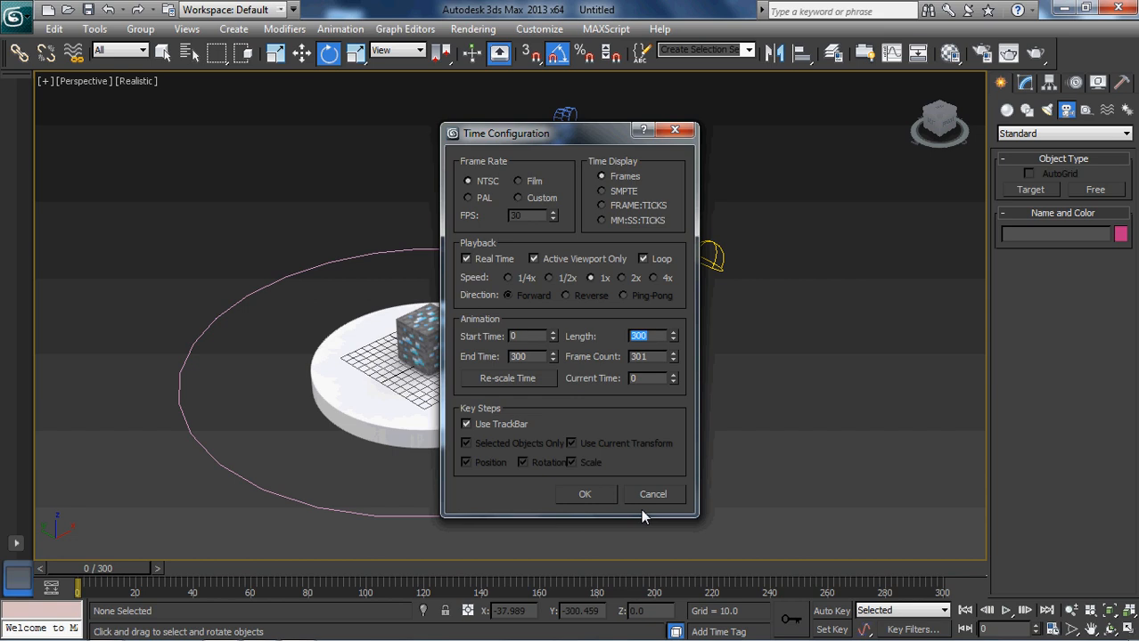
left_click(584, 492)
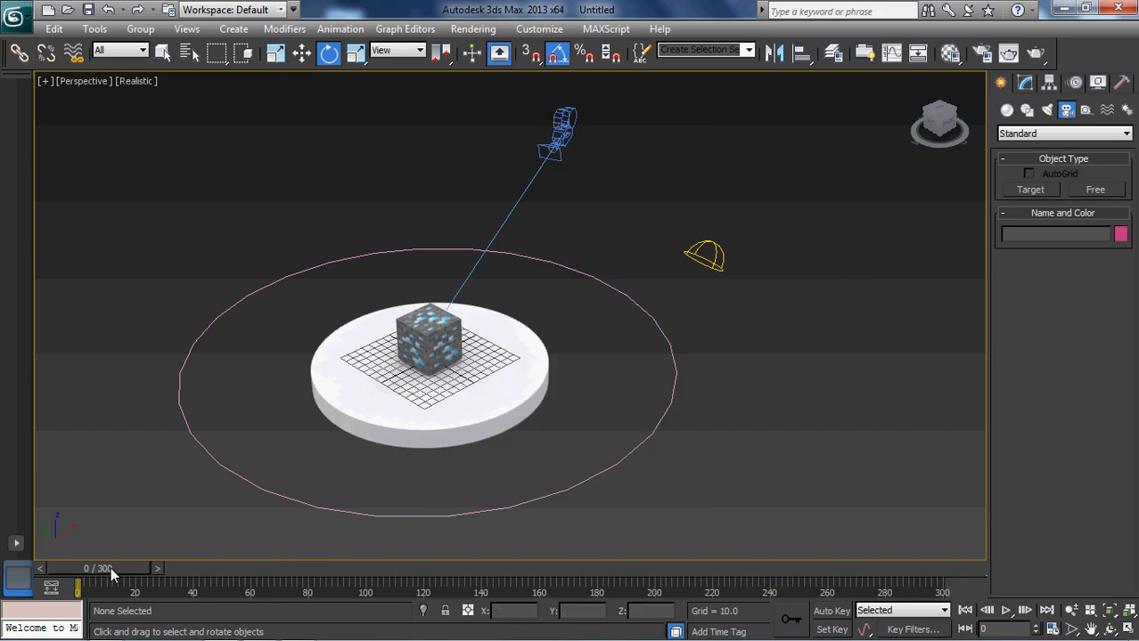
mouse_move(110, 568)
left_mouse_down()
mouse_move(890, 568)
mouse_move(100, 569)
left_mouse_up()
left_click(830, 611)
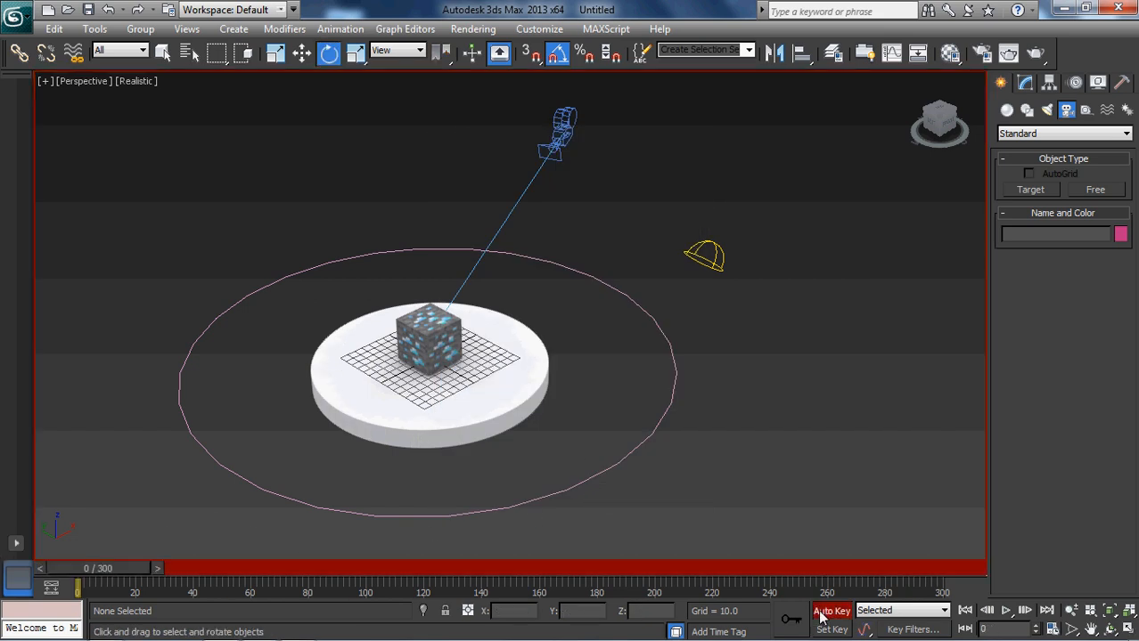
left_click(558, 57)
left_click_drag(105, 585, 966, 575)
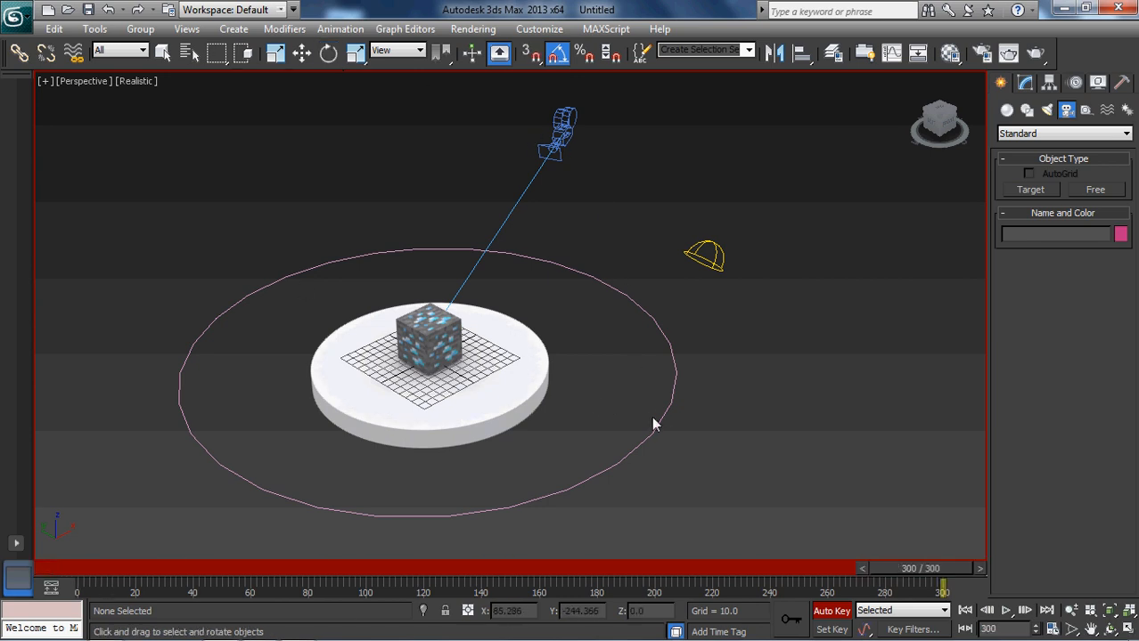
Step: Animate the circle by rotating it one full turn in the negative direction about its Z axis at frame 300
key("e")
left_click_drag(661, 417, 319, 435)
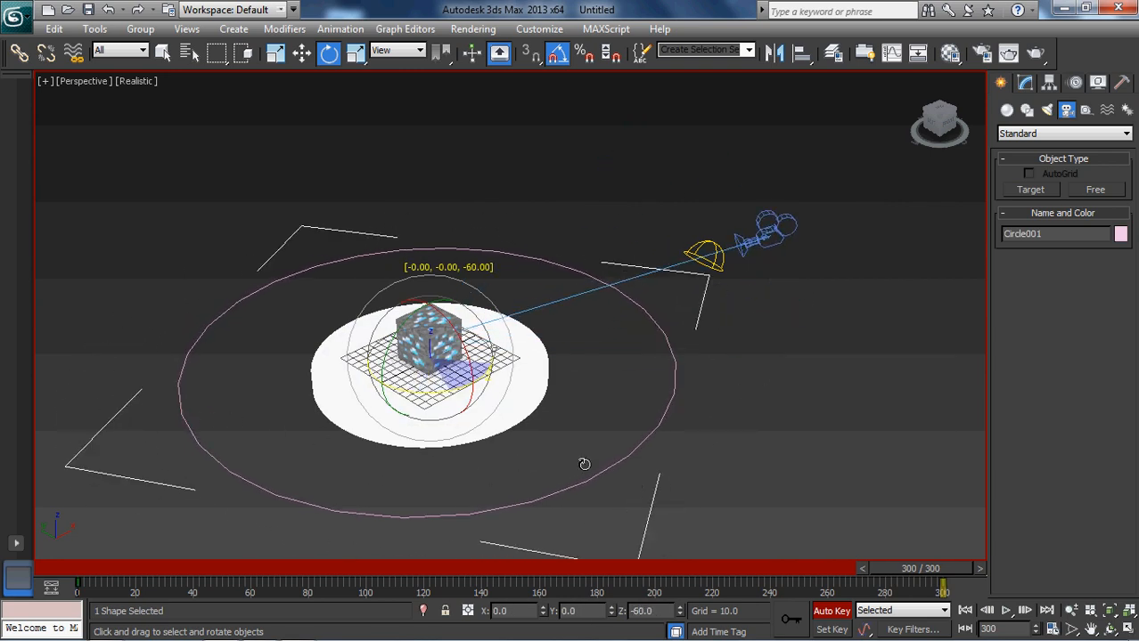
left_click_drag(583, 464, 322, 85)
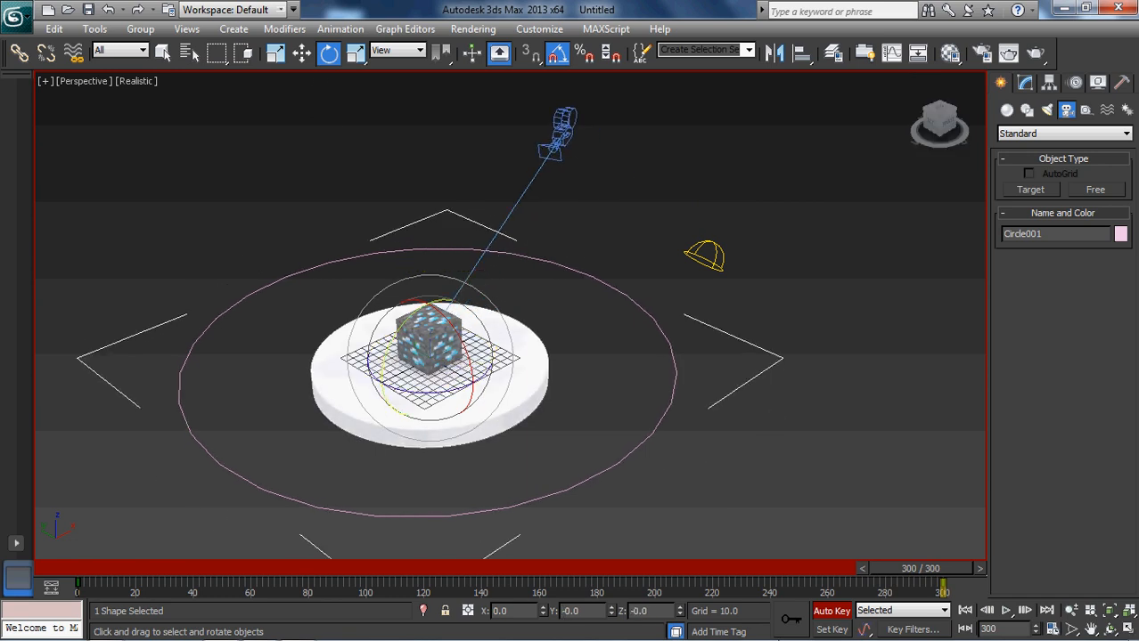
Step: Turn off Auto Key and return the time slider to frame 0
left_click(827, 611)
key("q")
left_click_drag(932, 565, 140, 457)
key("e")
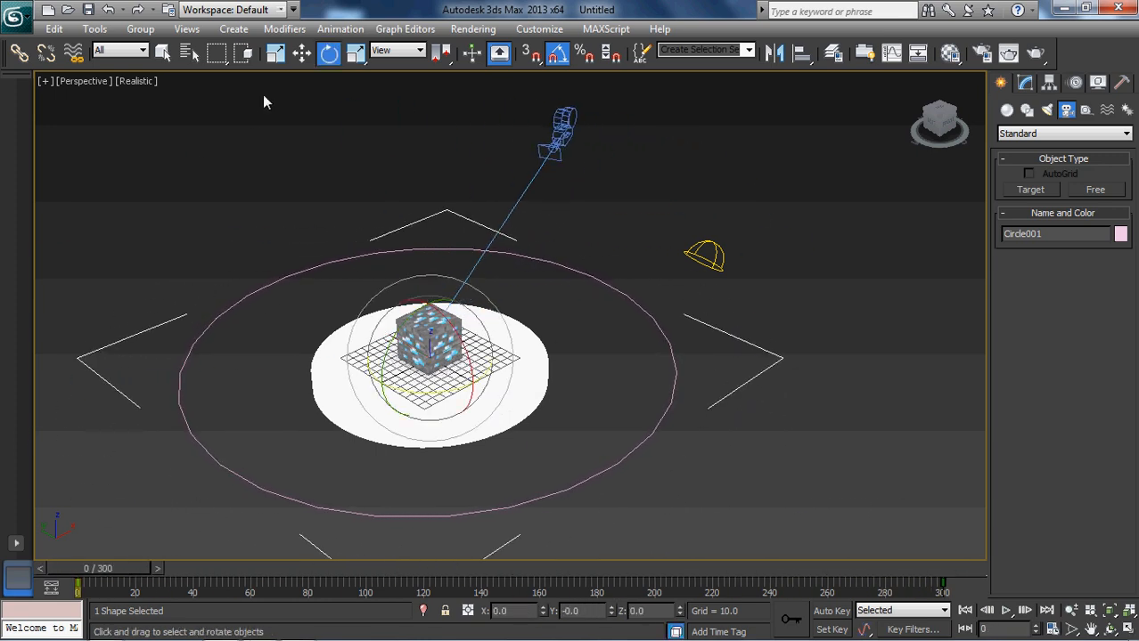
Step: Give the circle's rotation keys at frames 0 and 300 linear tangents in the Curve Editor
left_click(163, 51)
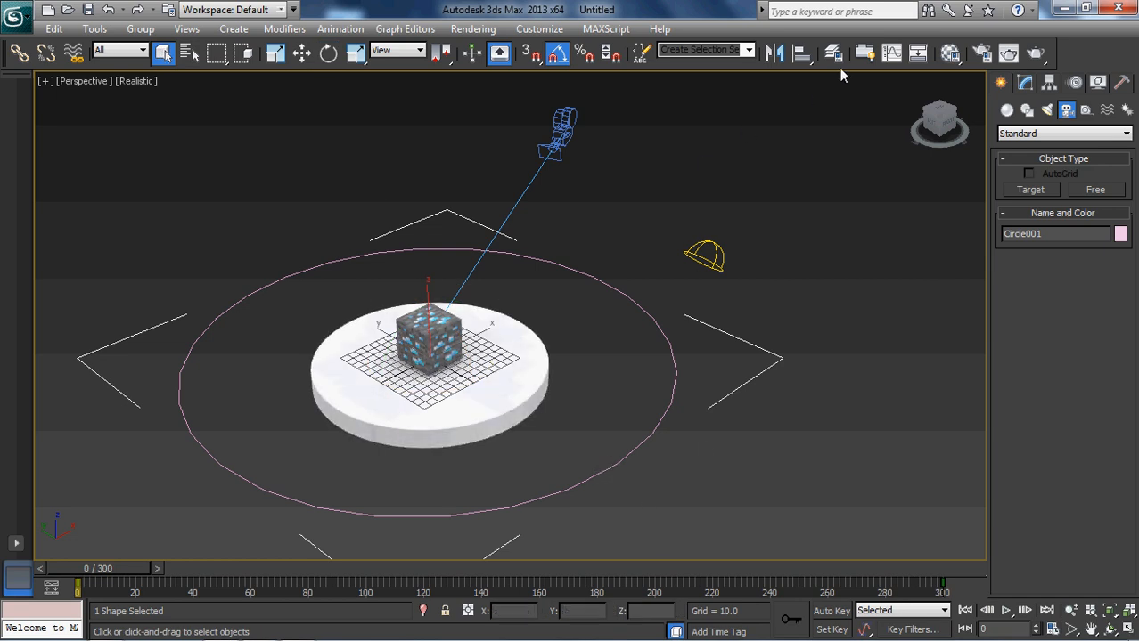
left_click(889, 53)
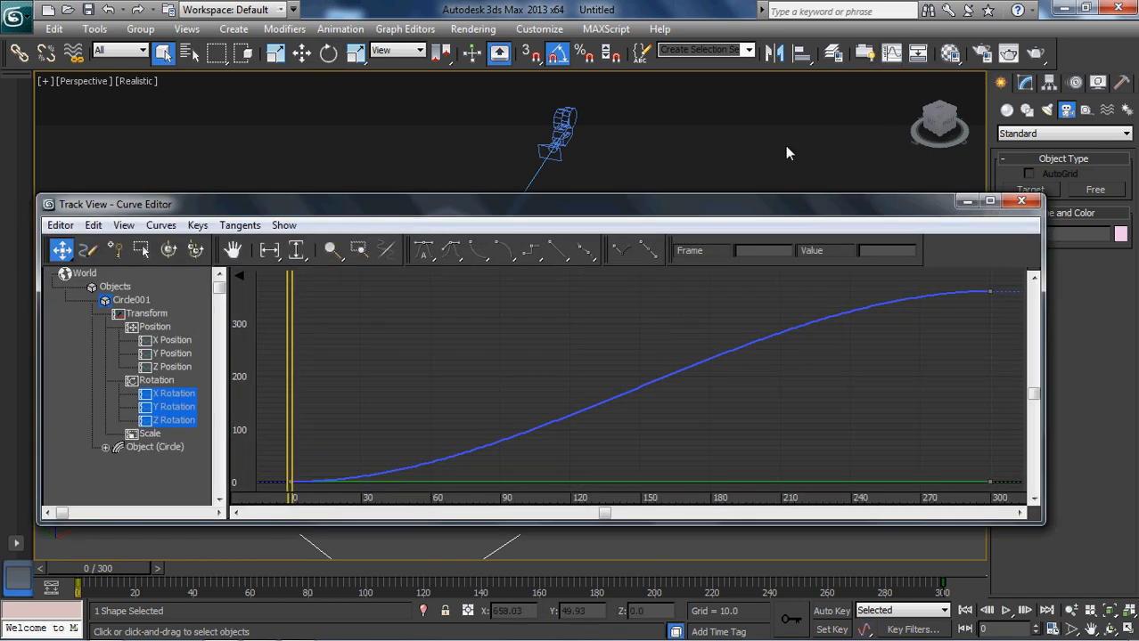
left_click_drag(426, 518, 426, 554)
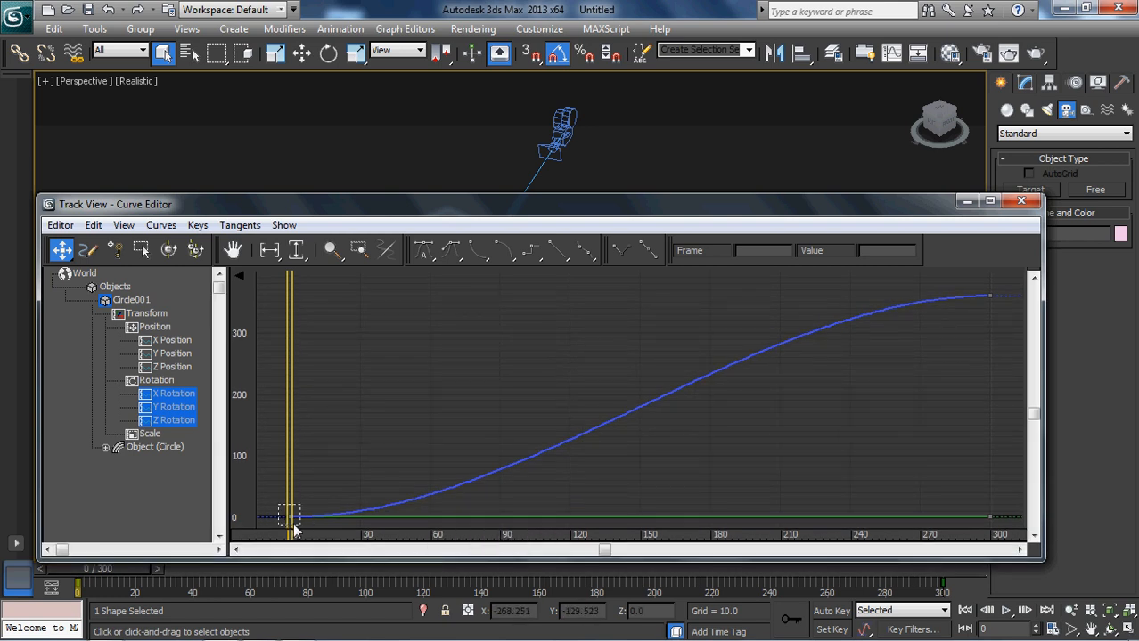
left_click_drag(295, 529, 303, 535)
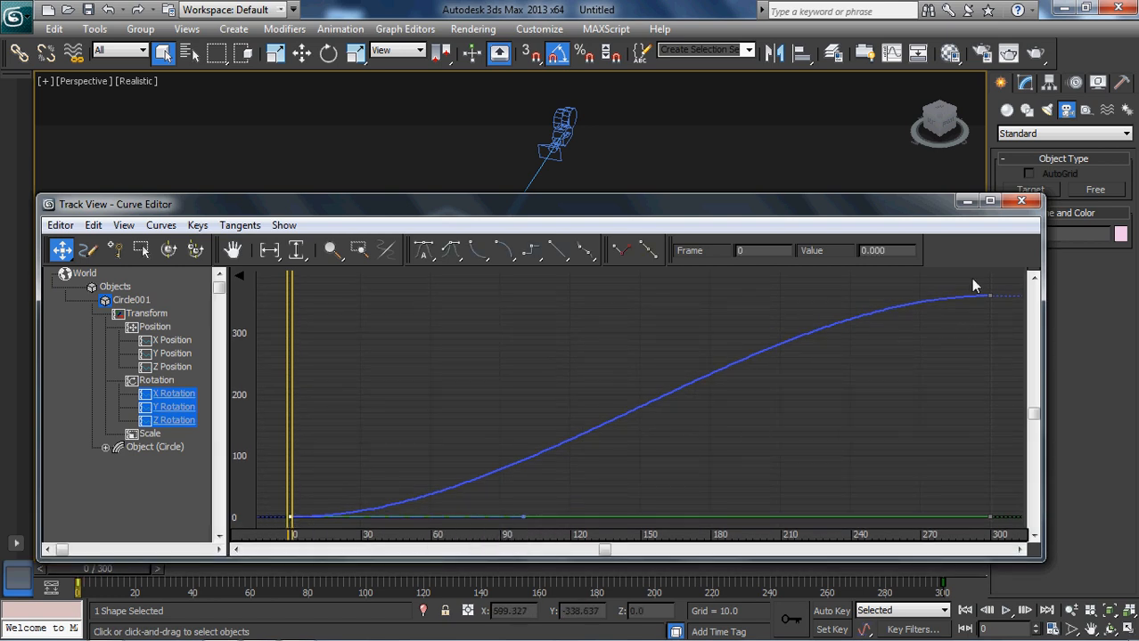
left_click(557, 256)
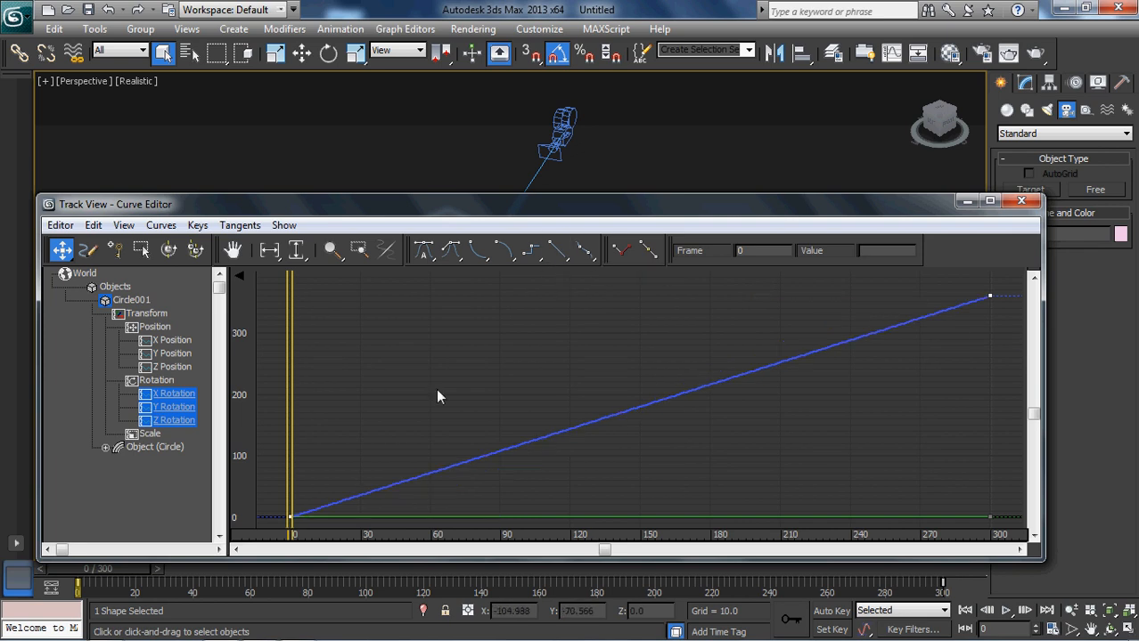
left_click(1021, 201)
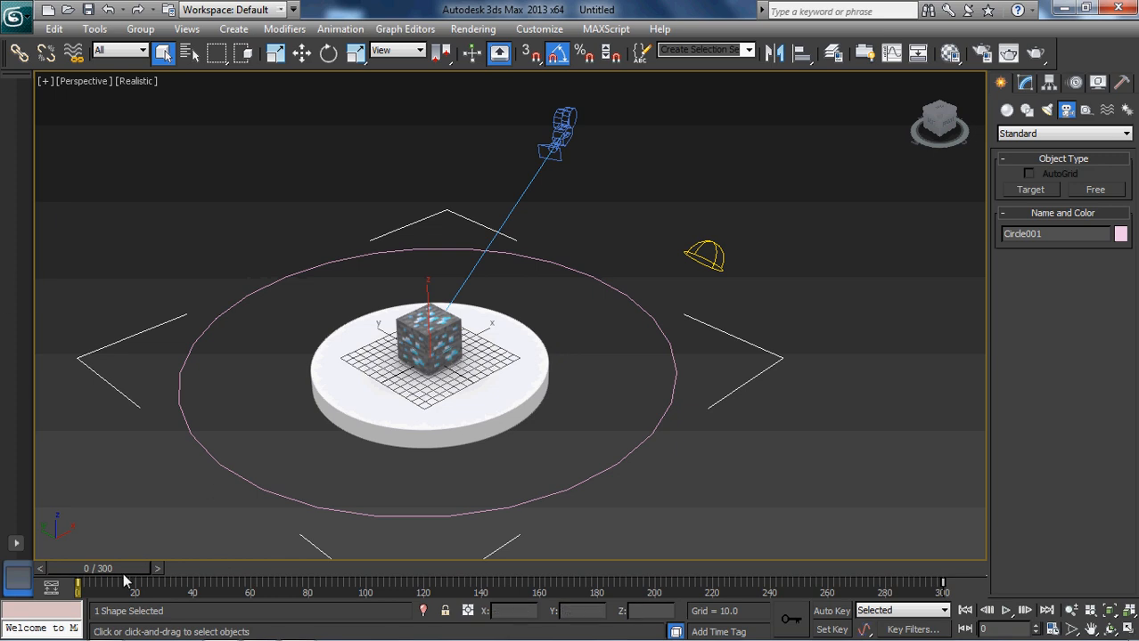
left_click_drag(118, 571, 89, 571)
left_click(162, 52)
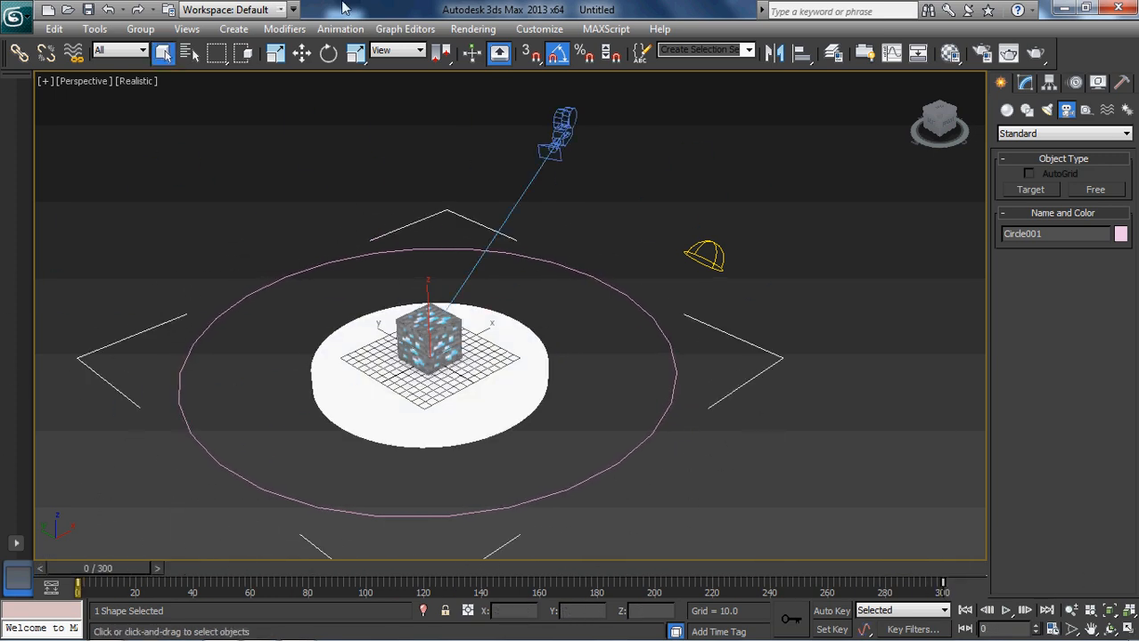
Step: Set the environment background colour to the near-white (239, 239, 252) sampled from the round platform
left_click(474, 29)
left_click(509, 201)
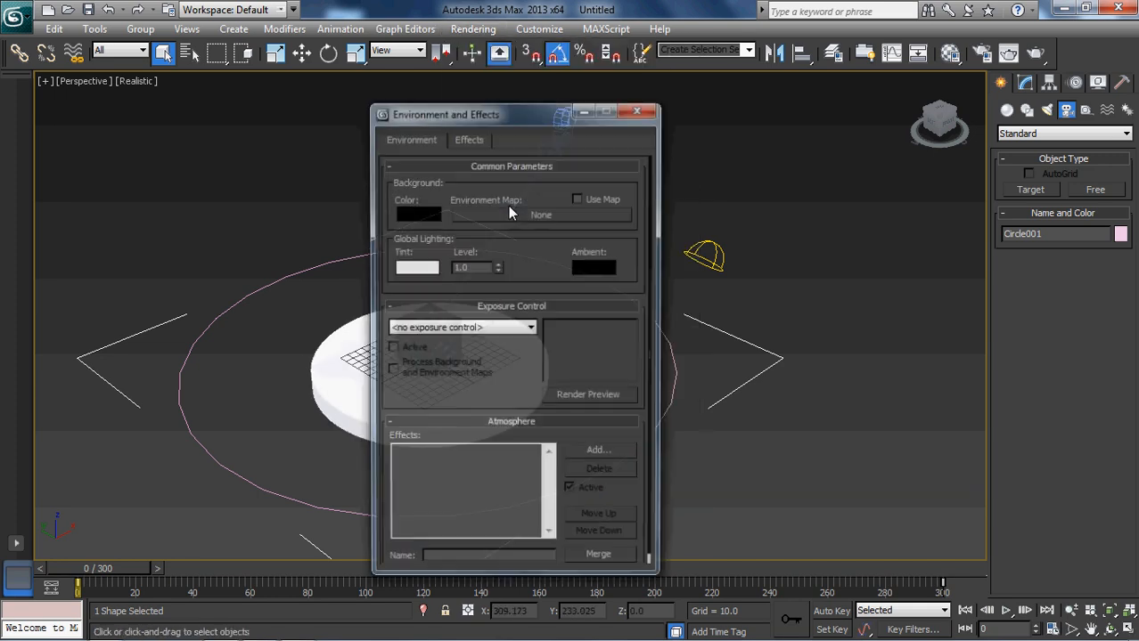
left_click(406, 216)
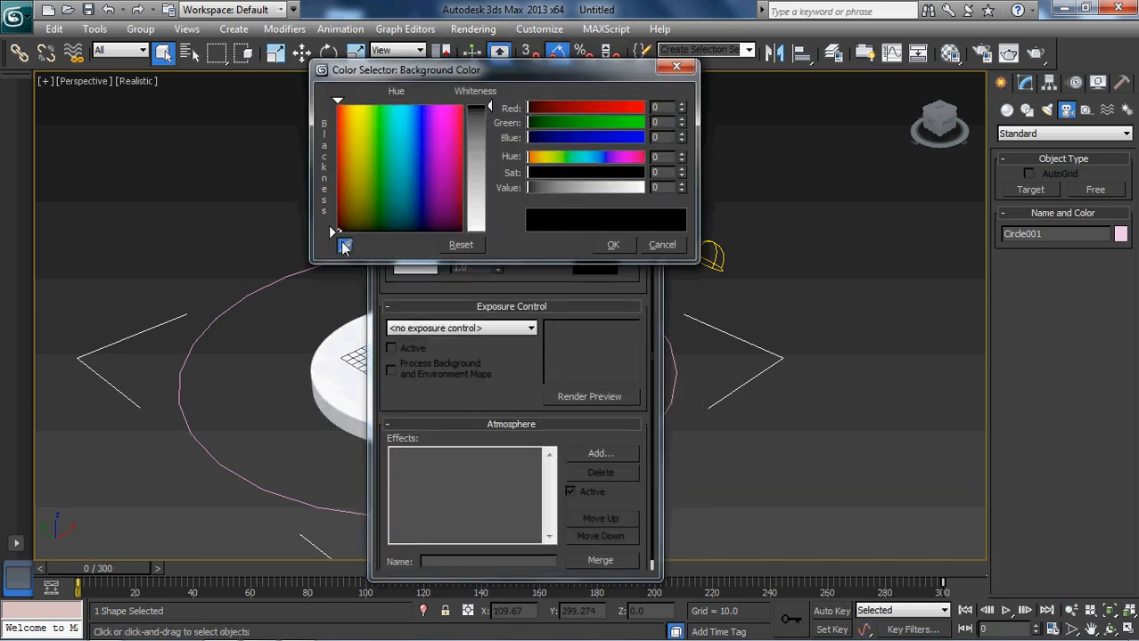
left_click(330, 383)
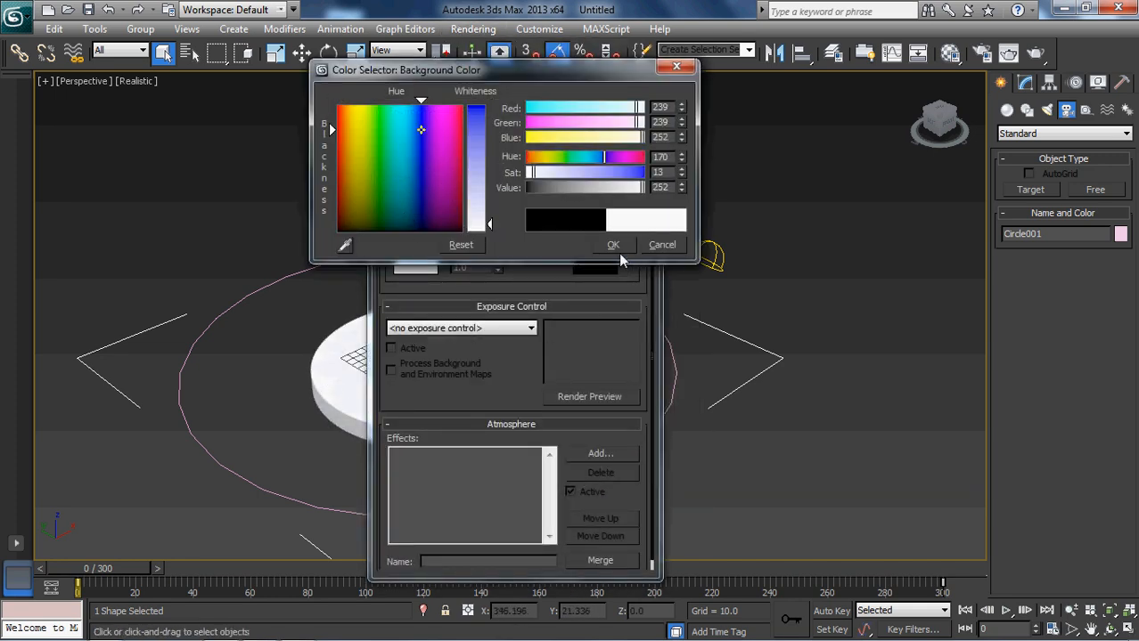
left_click(613, 245)
left_click(633, 111)
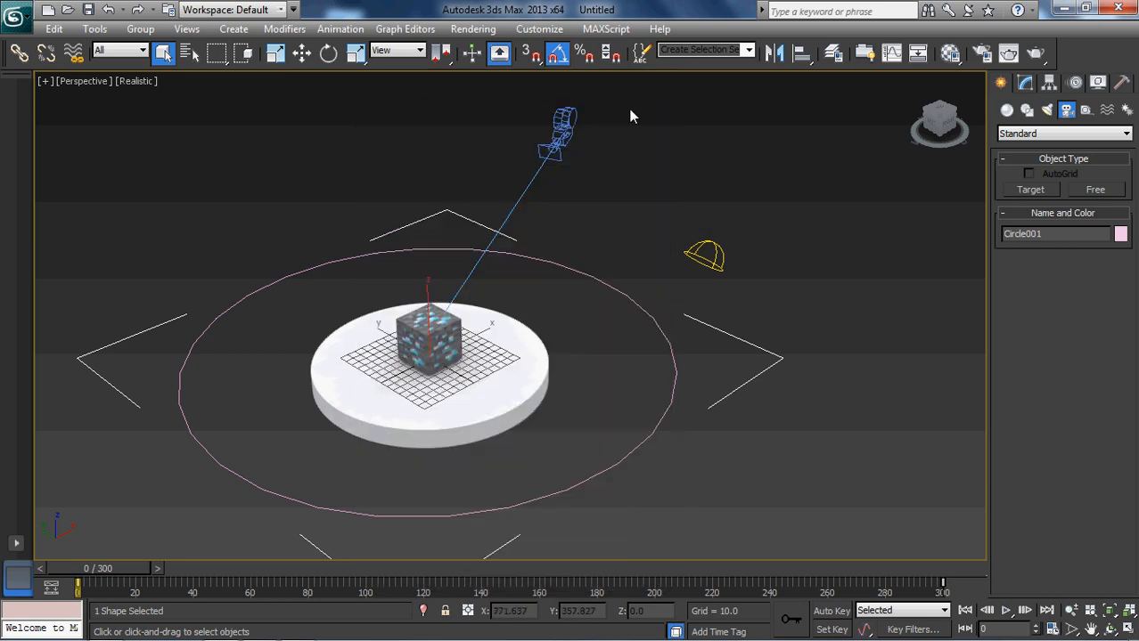
Step: Choose Light Tracer as the advanced lighting plug-in in the render setup
left_click(987, 55)
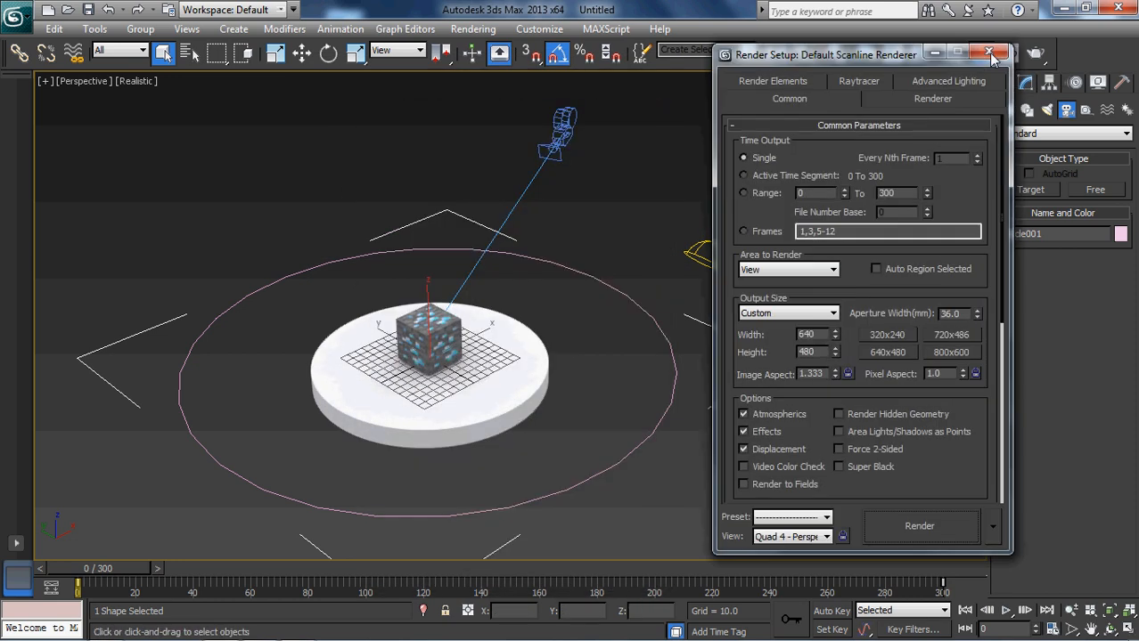
left_click(932, 81)
left_click(855, 151)
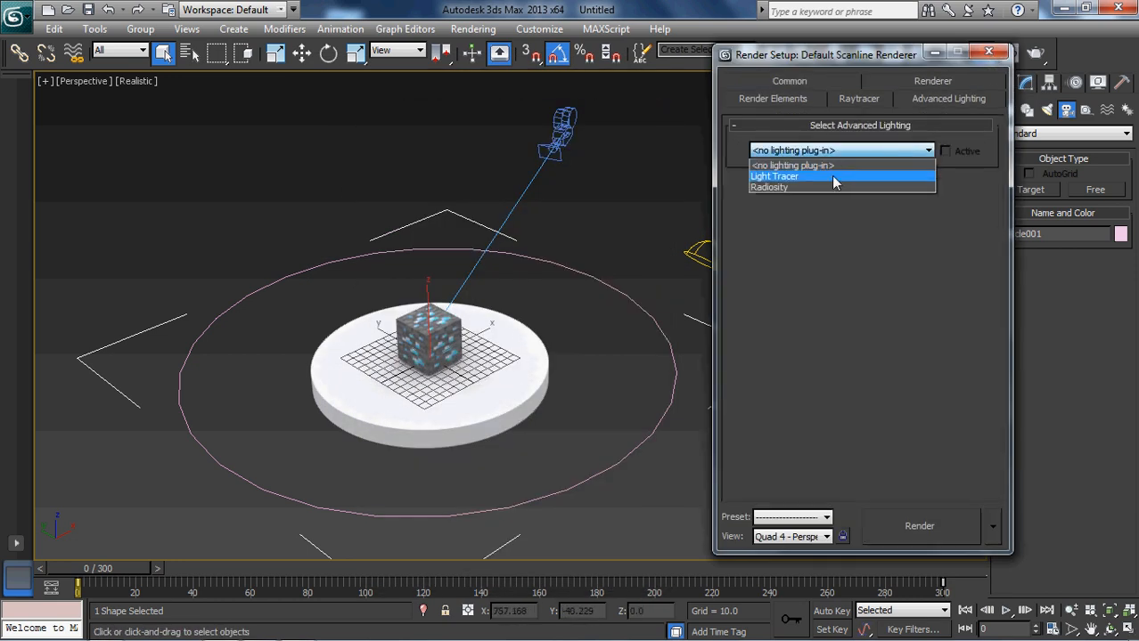
left_click(836, 174)
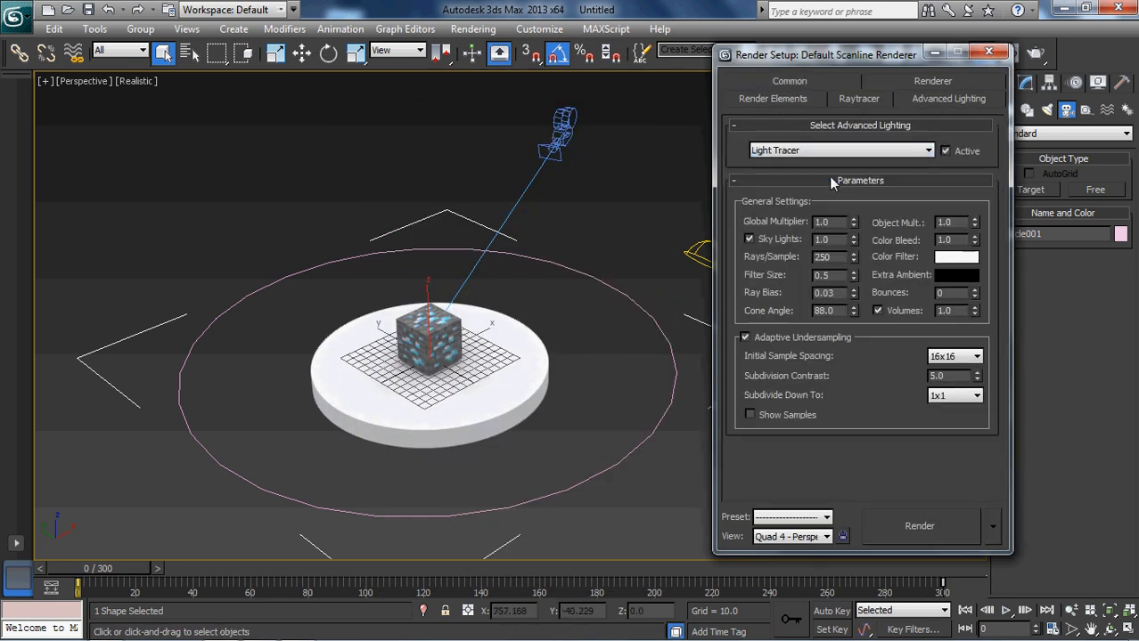
Step: Enable the global supersampler for the scanline renderer and turn off both object and image motion blur
left_click(926, 81)
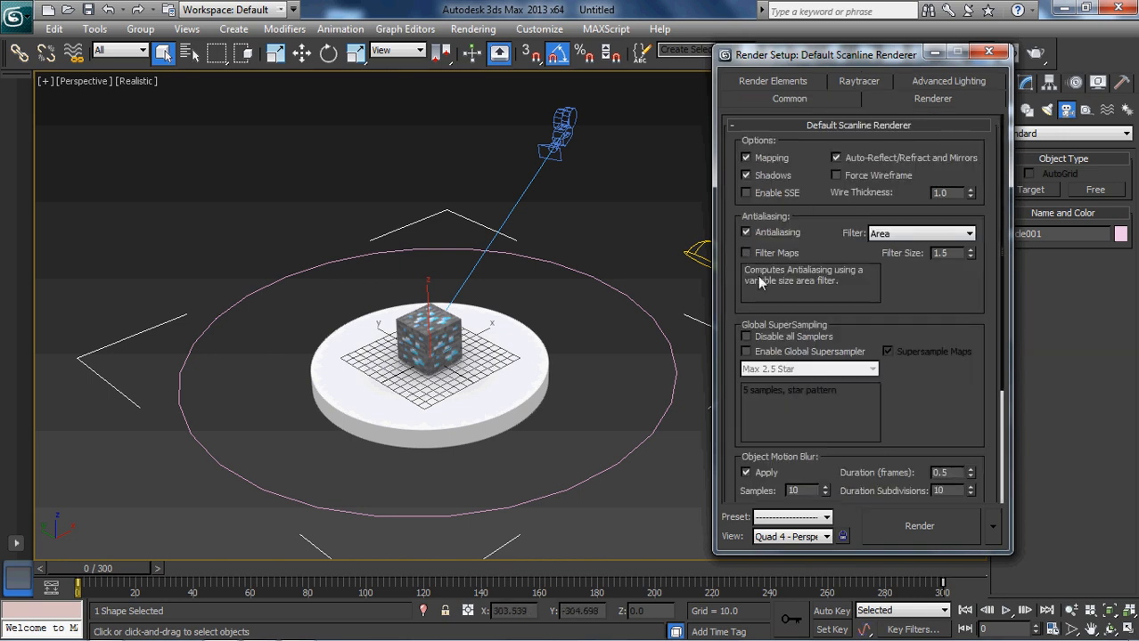
left_click(747, 351)
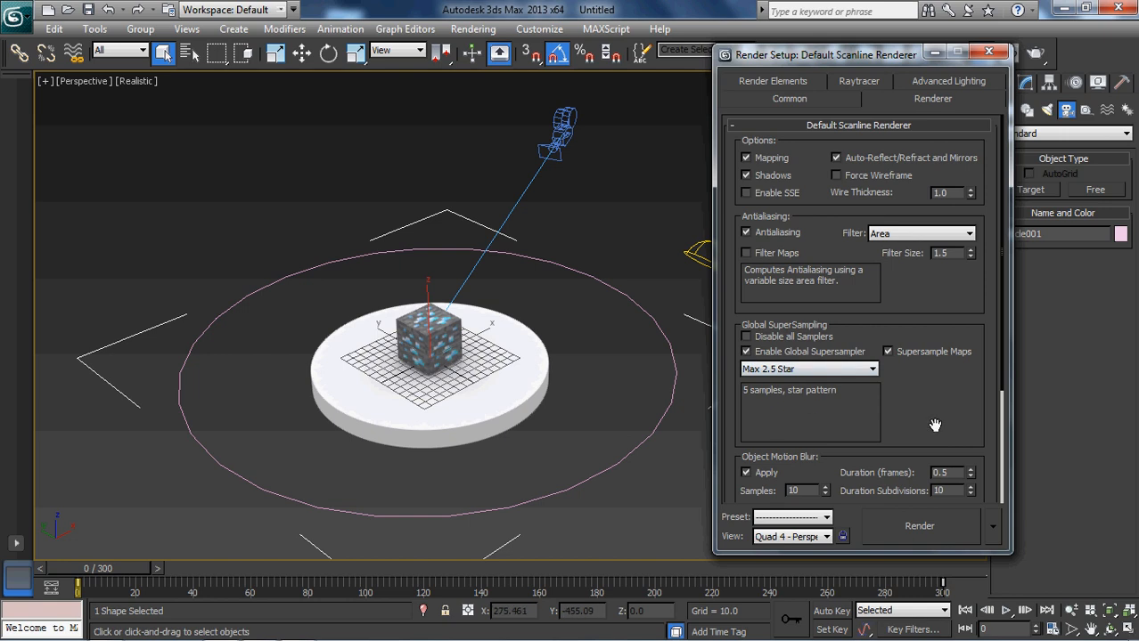
scroll(936, 426, "down", 3)
scroll(935, 425, "down", 3)
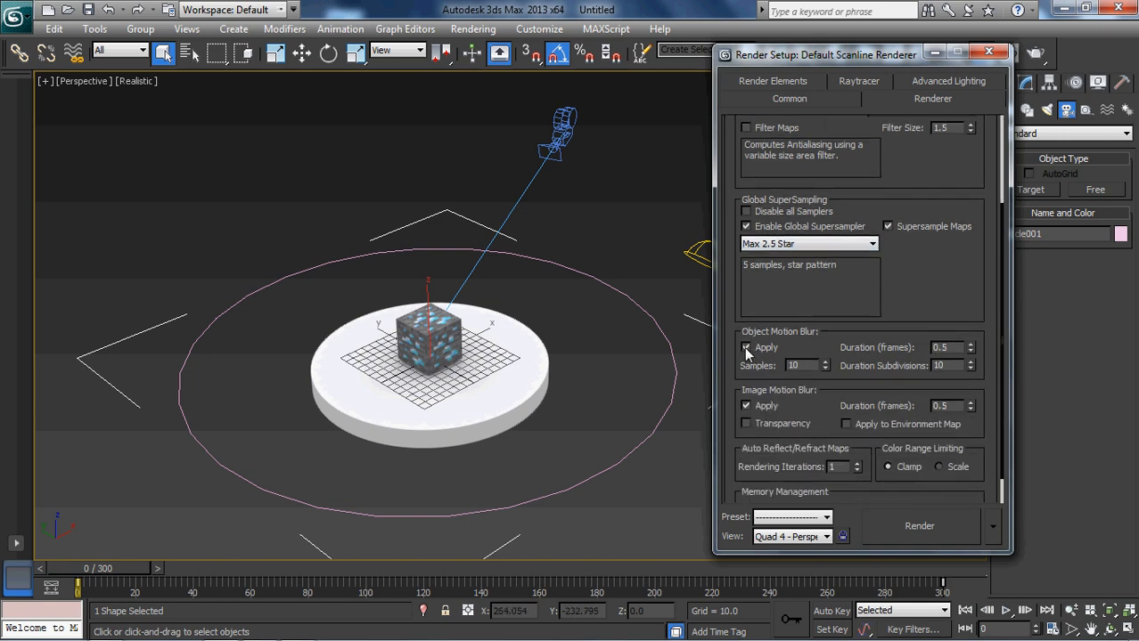
left_click(747, 349)
left_click(744, 405)
scroll(914, 320, "up", 5)
scroll(914, 321, "down", 6)
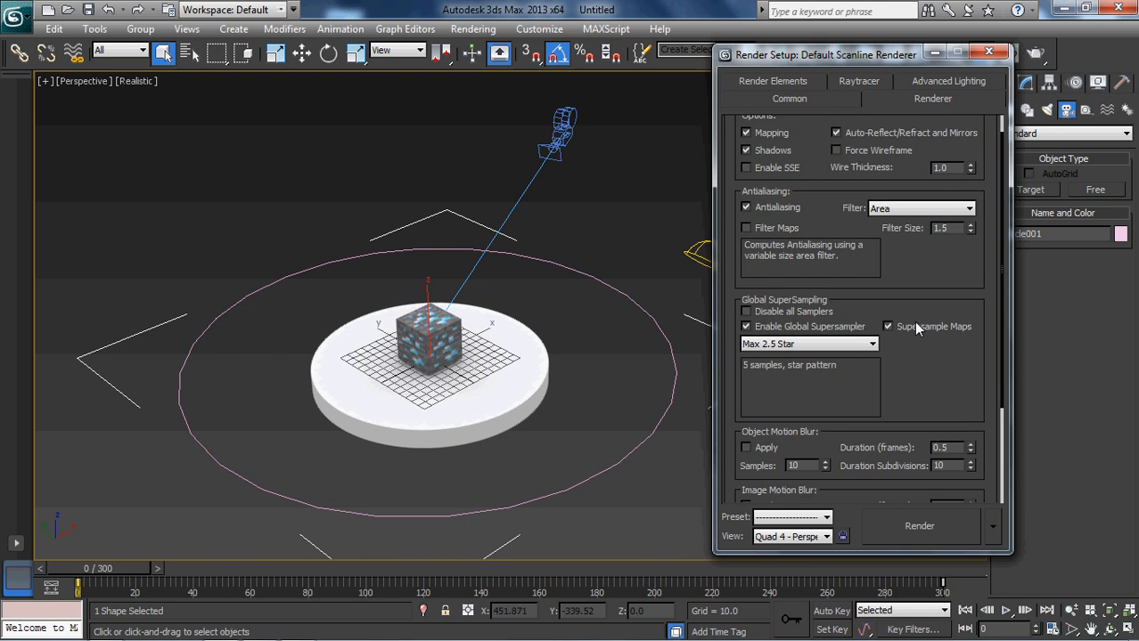
scroll(914, 319, "up", 6)
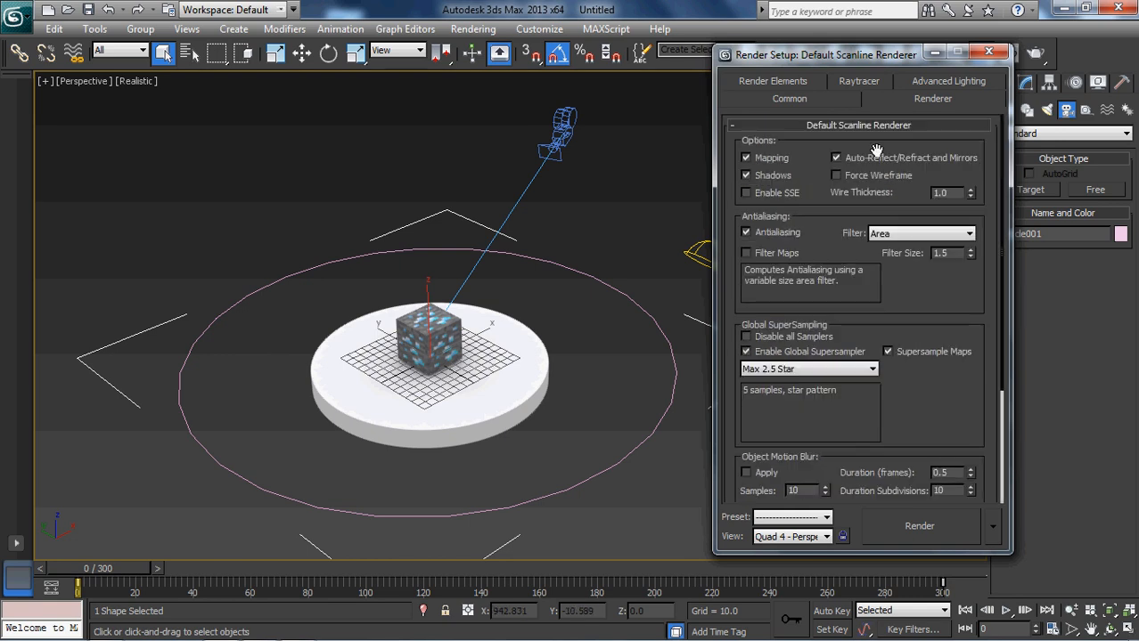
Step: Set the render output size to 1080 wide by 720 high
left_click(835, 98)
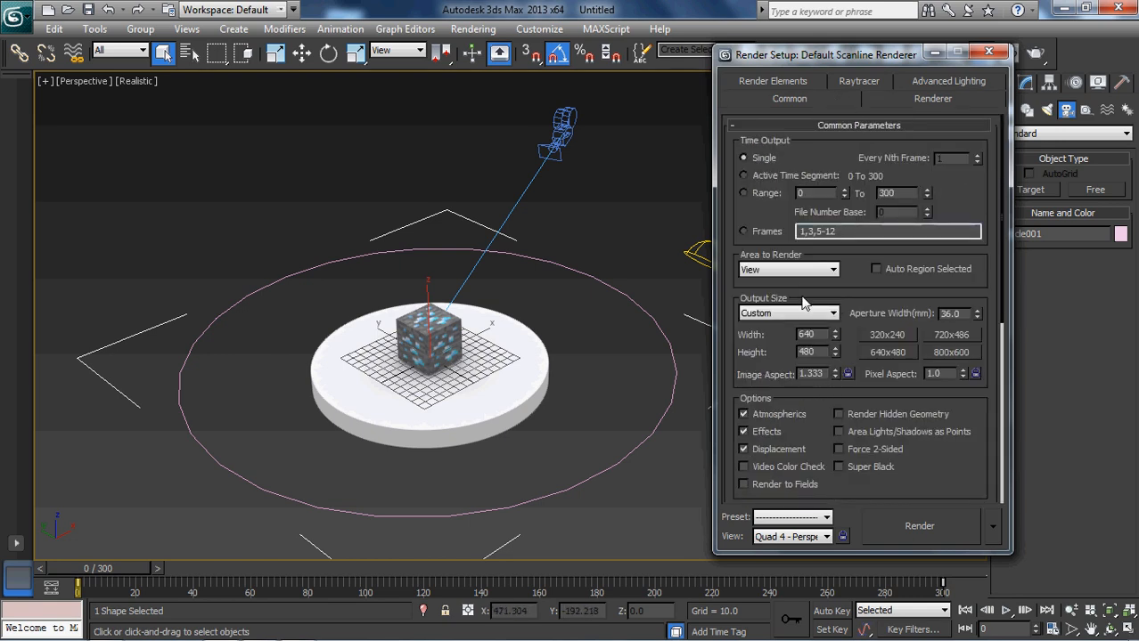
left_click(807, 334)
type("1280")
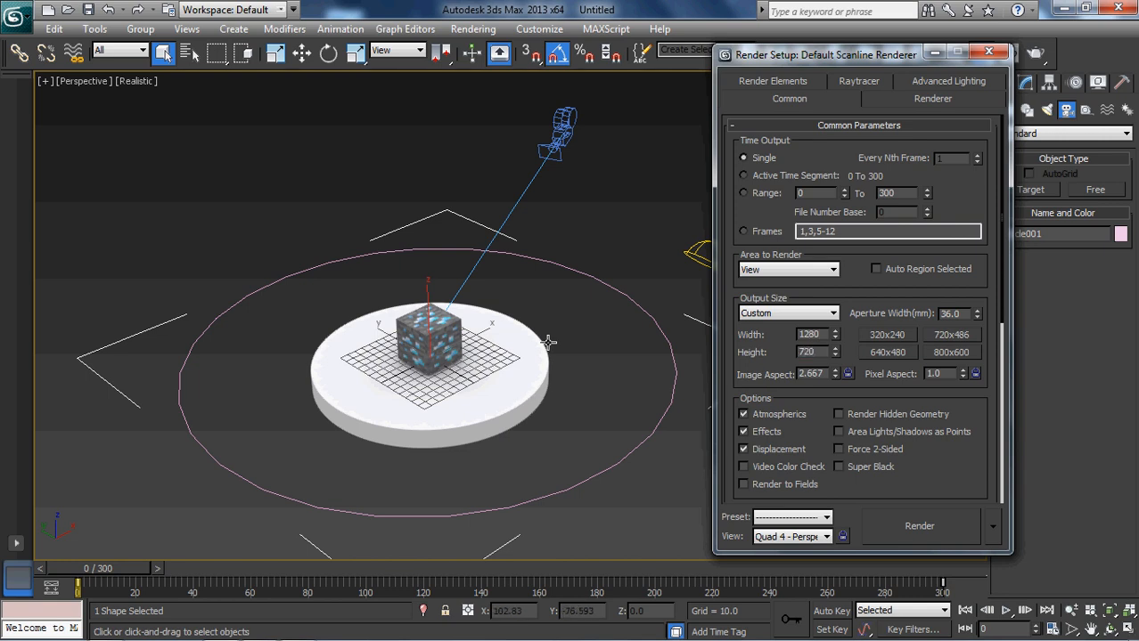
key("Return")
type("108")
key("Return")
Step: Set the render output to overwrite DiamondOreRotate.avi in the MinecraftRenders\Videos\Block folder, using the DV Video Encoder compressor
scroll(900, 383, "down", 5)
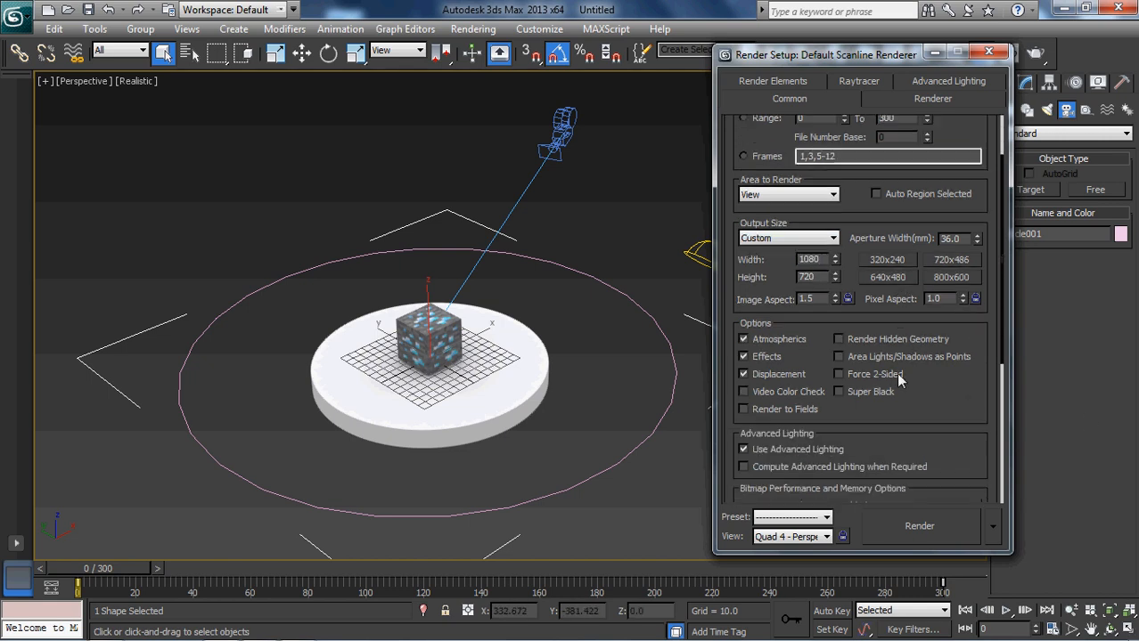
scroll(754, 384, "down", 3)
scroll(753, 385, "up", 2)
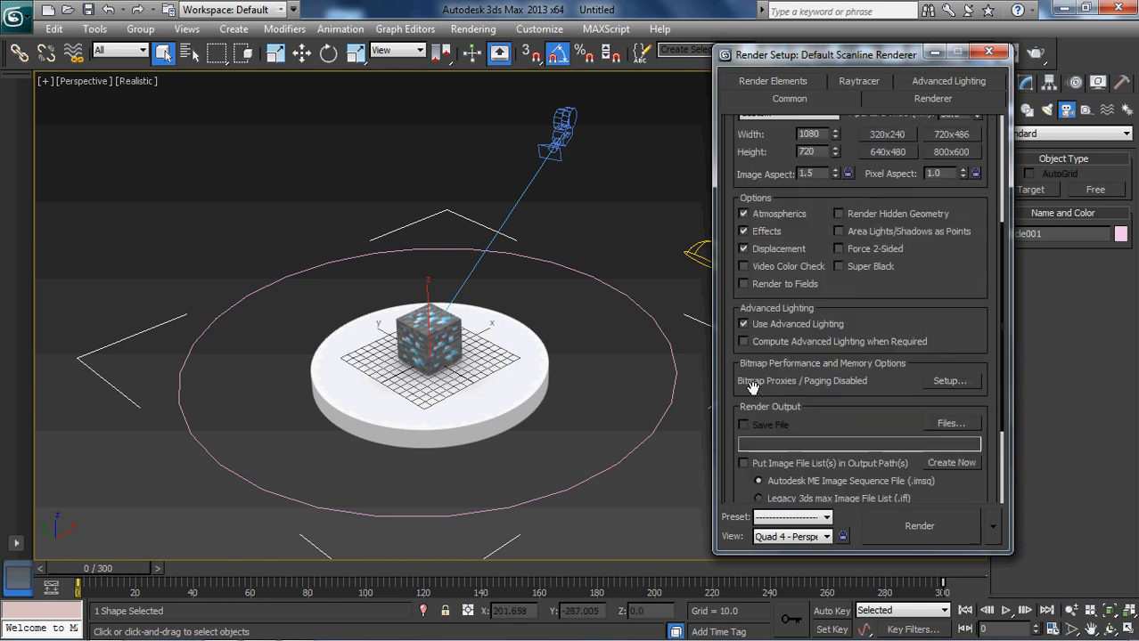
scroll(851, 341, "down", 2)
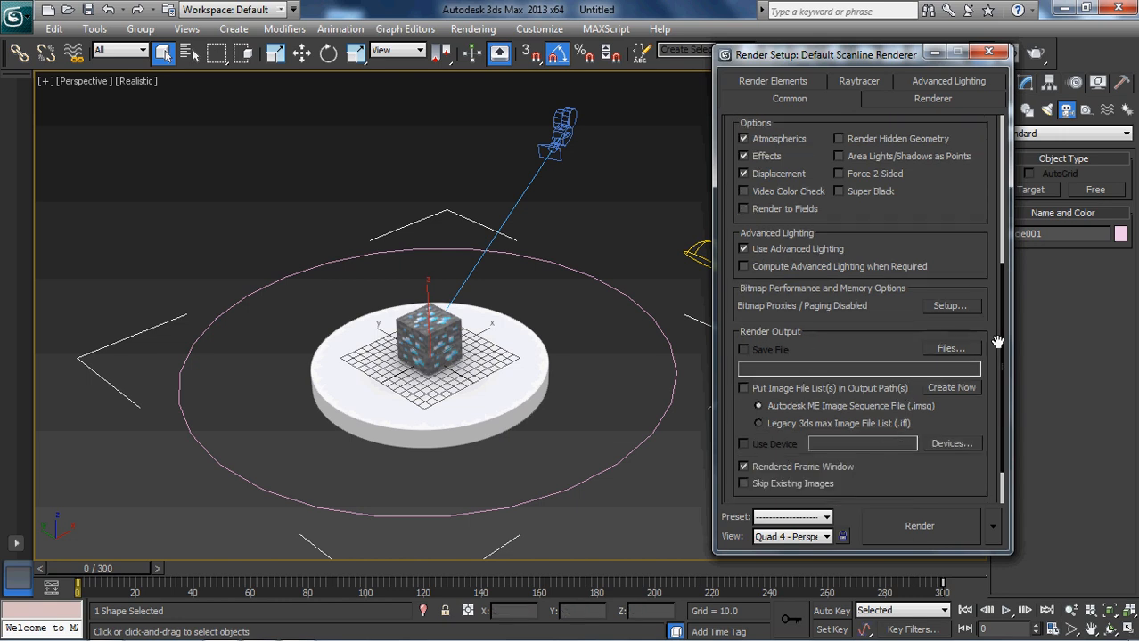
left_click(971, 358)
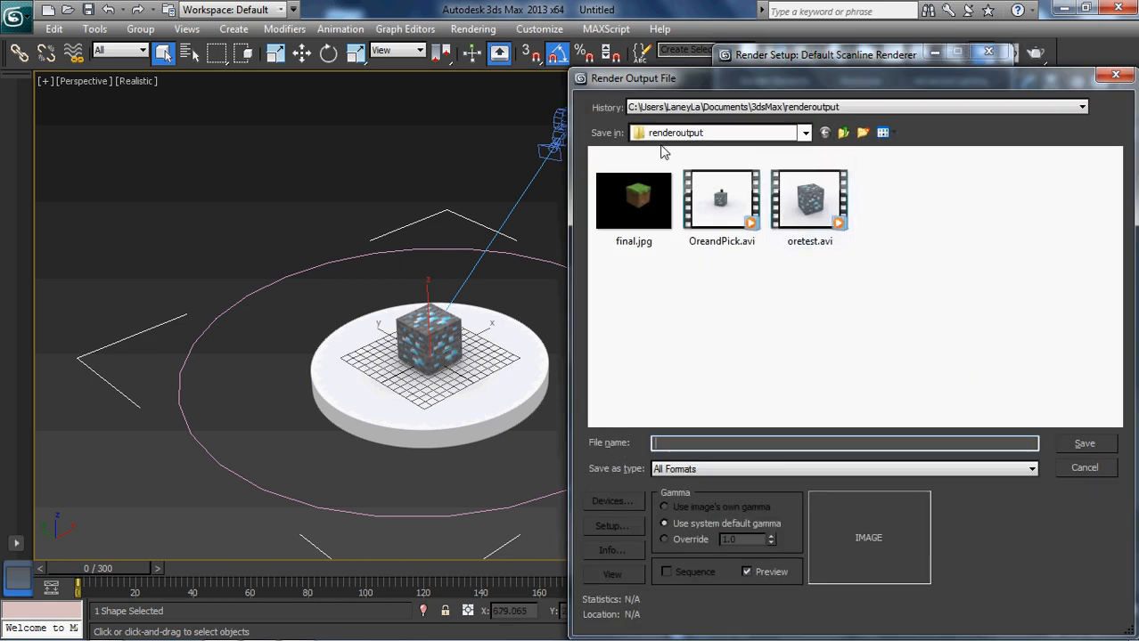
left_click(739, 108)
left_click(723, 133)
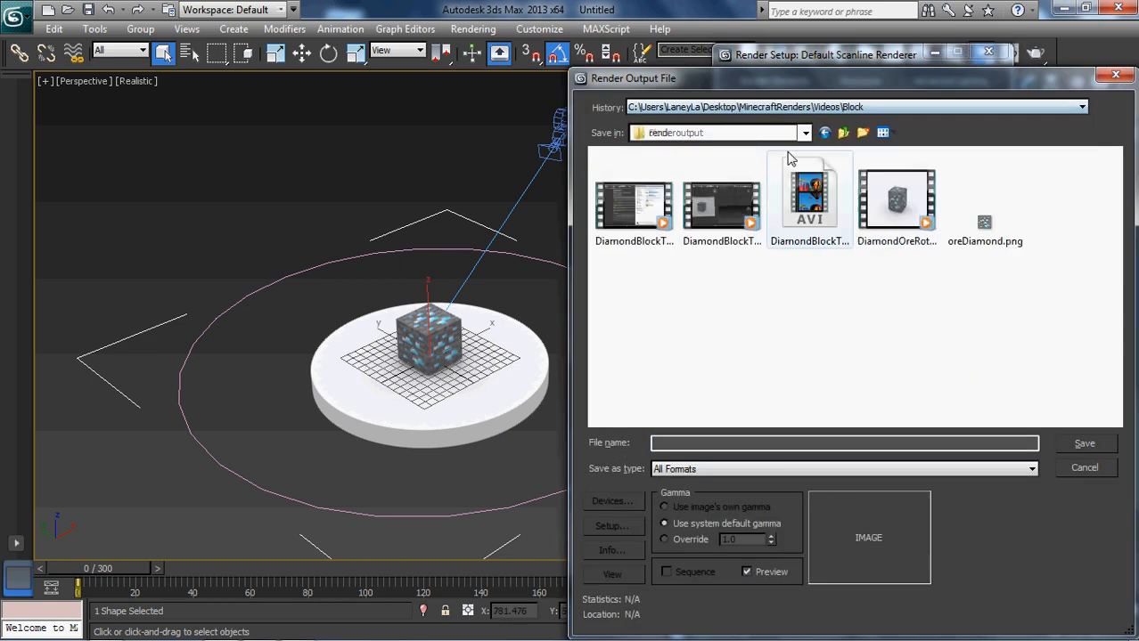
left_click(894, 205)
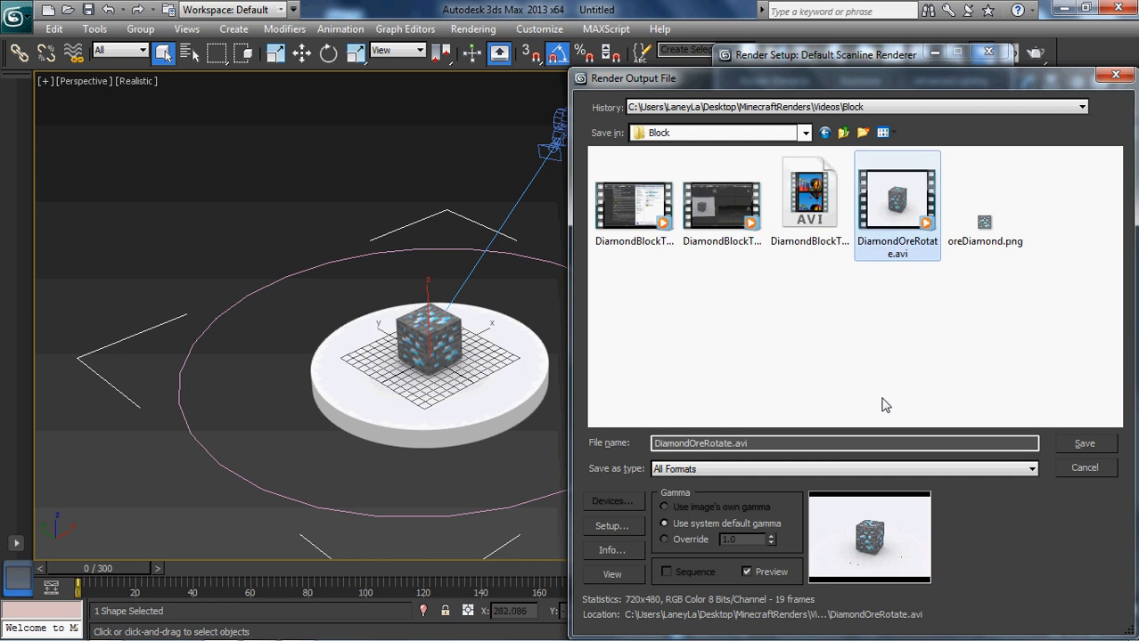
left_click(1084, 442)
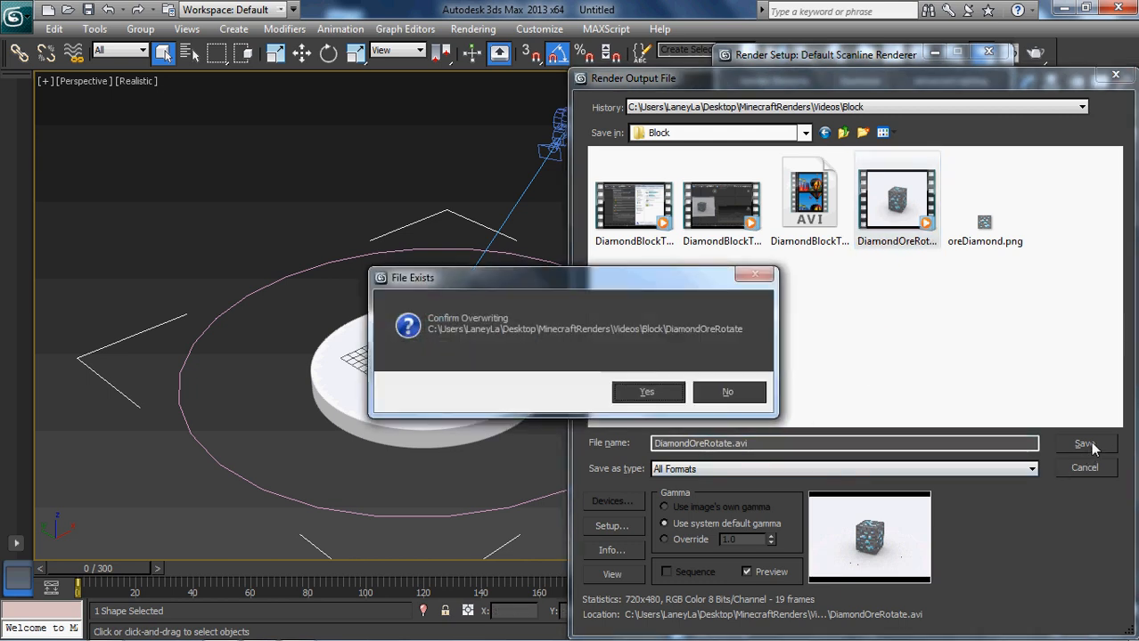
left_click(651, 397)
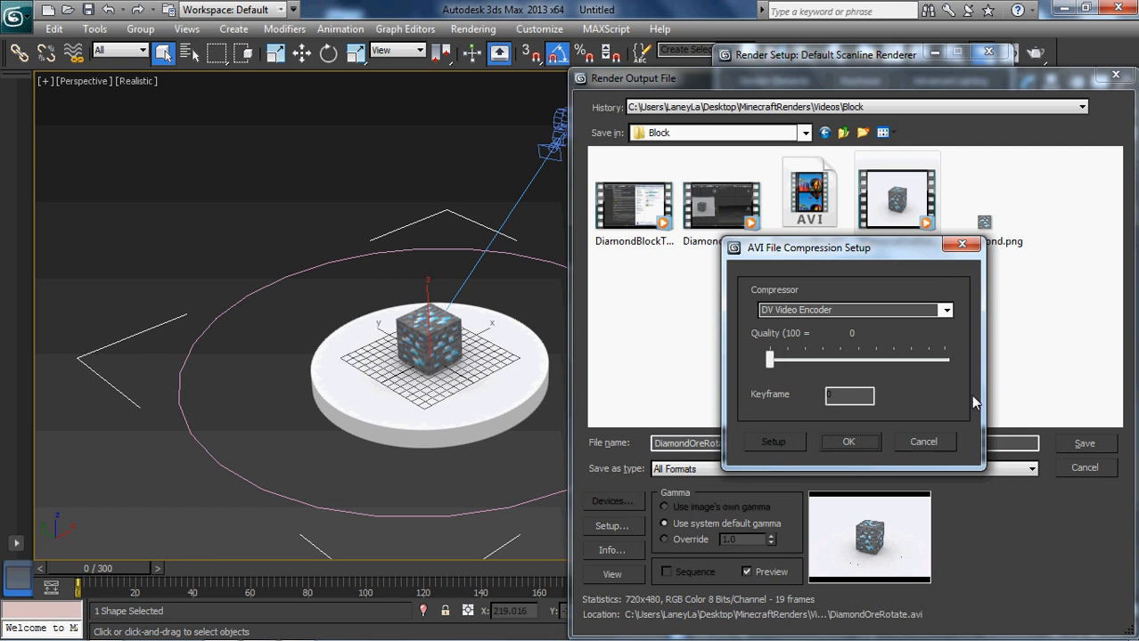
left_click(848, 442)
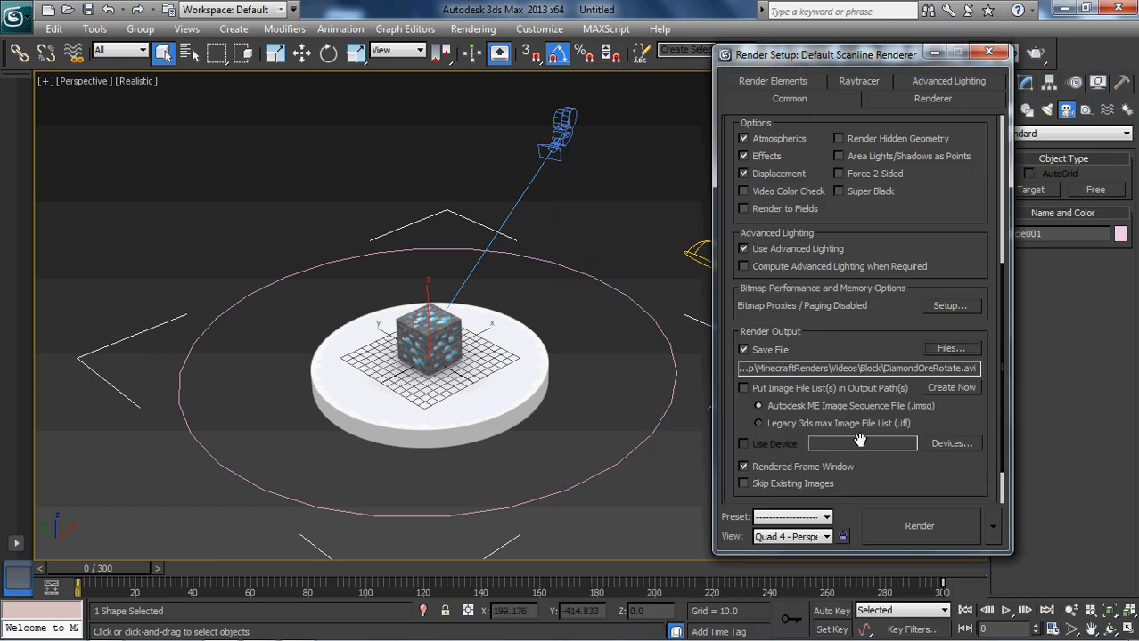
Step: Set the render time output to a frame range from 0 to 49
scroll(938, 478, "down", 2)
scroll(937, 477, "up", 6)
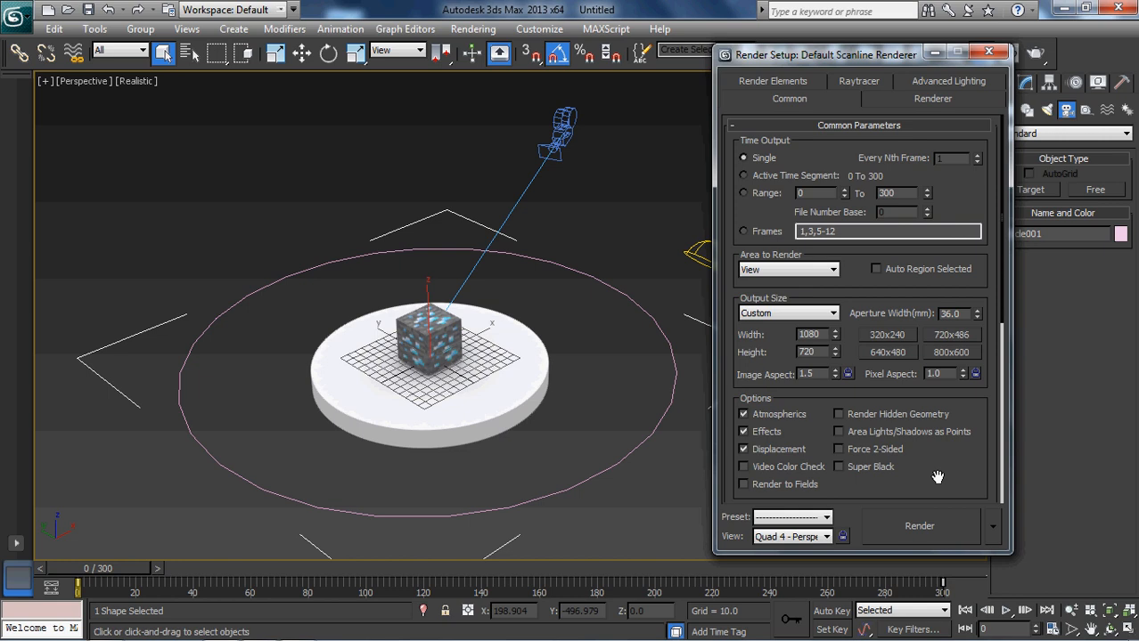
left_click(743, 194)
left_click(744, 195)
double_click(886, 194)
scroll(944, 392, "down", 5)
scroll(942, 410, "up", 5)
left_click(926, 81)
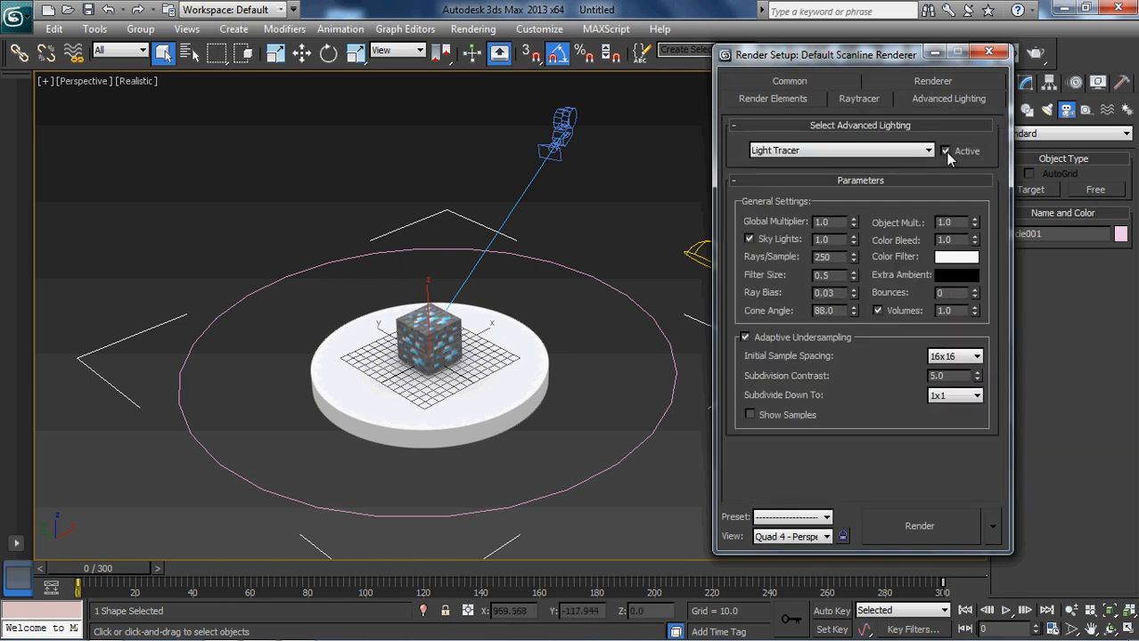
left_click(926, 83)
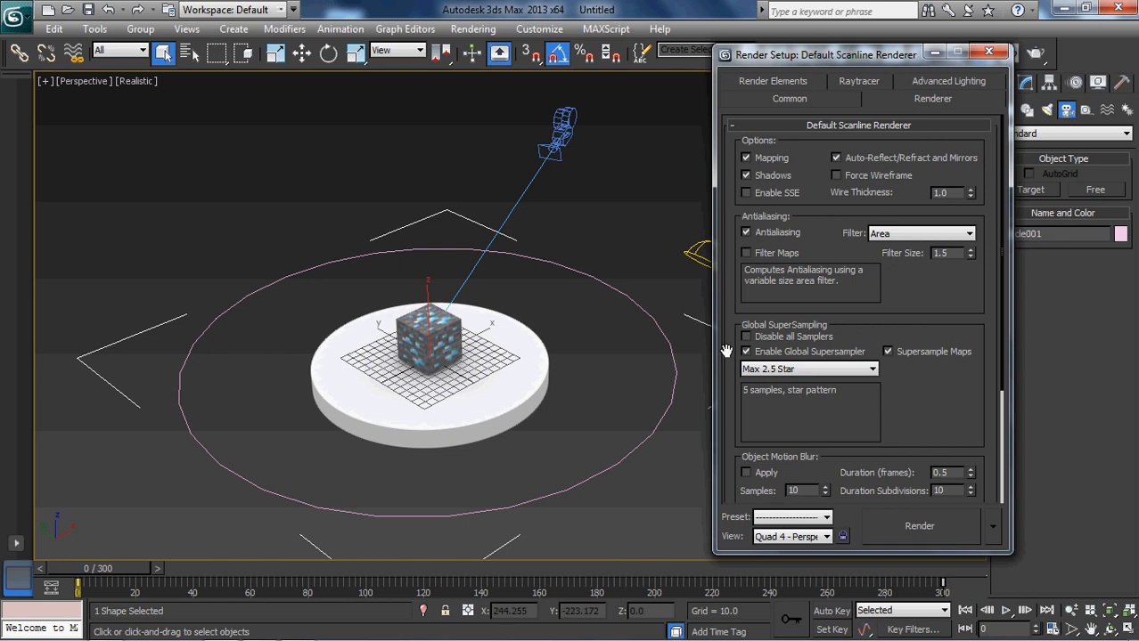
left_click(920, 527)
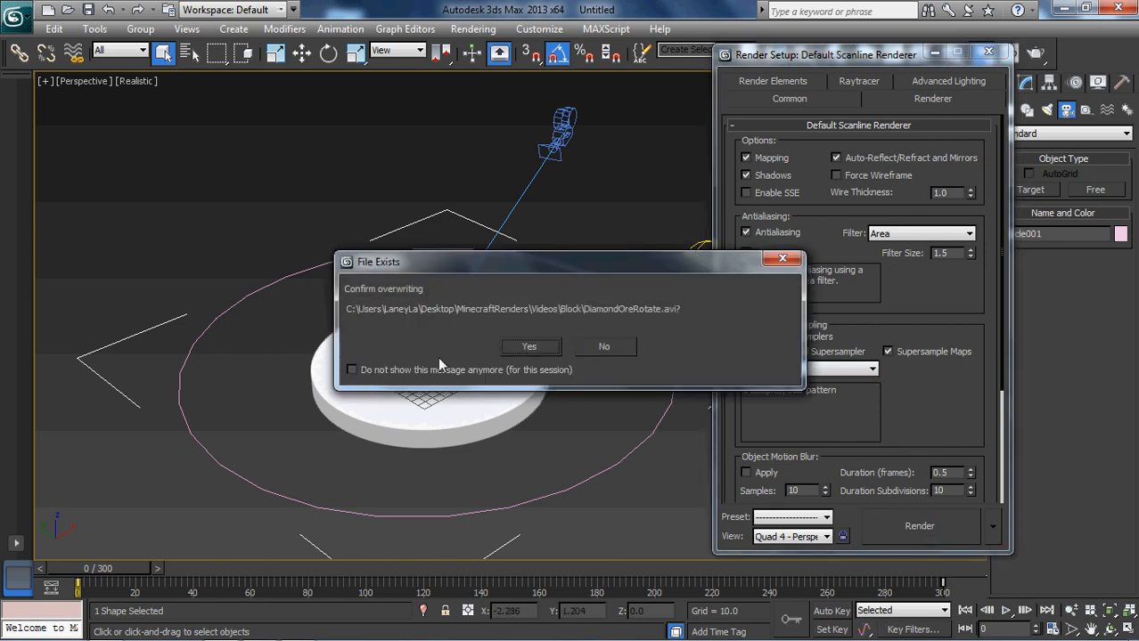
left_click(529, 347)
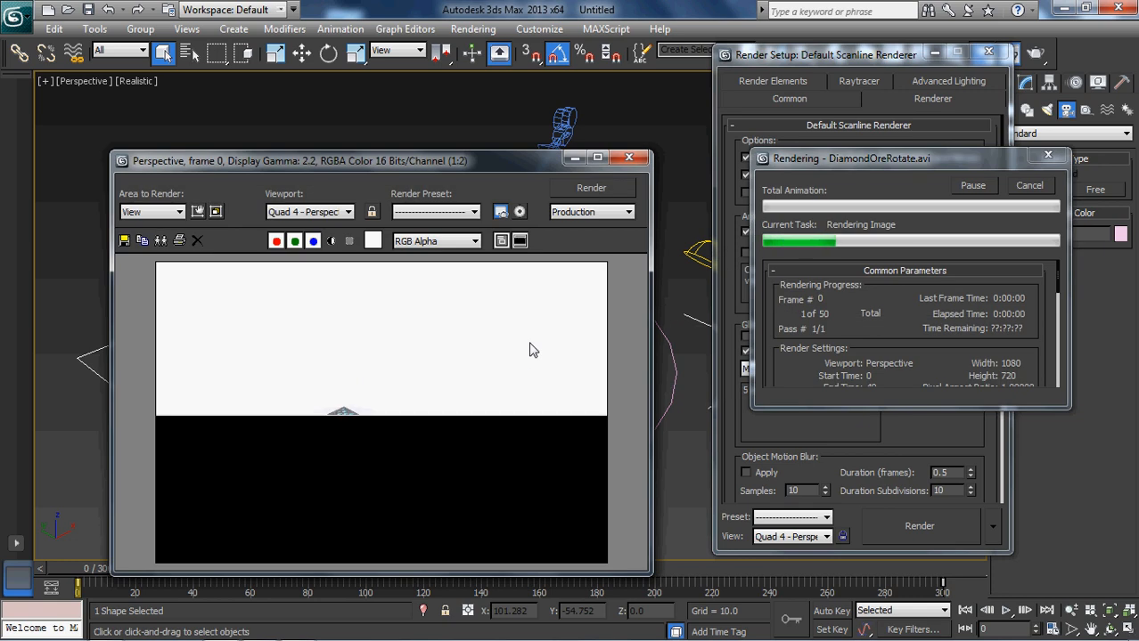
left_click(1029, 186)
left_click(629, 158)
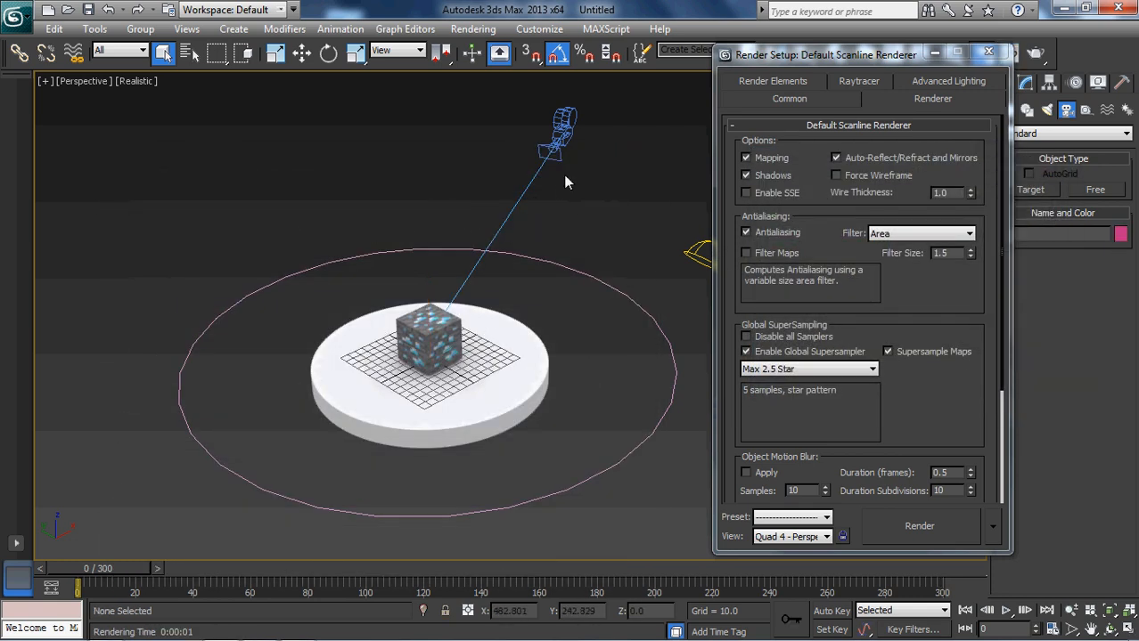
Step: Preview the animation through Camera001 and start rendering it from that camera's view
left_click(572, 118)
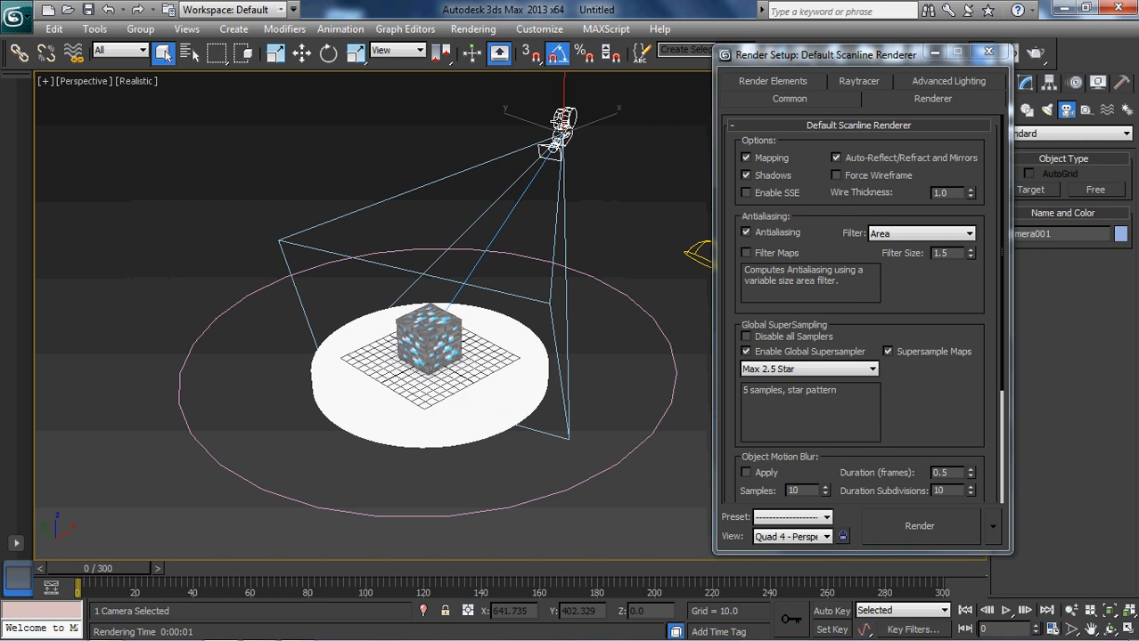
key("c")
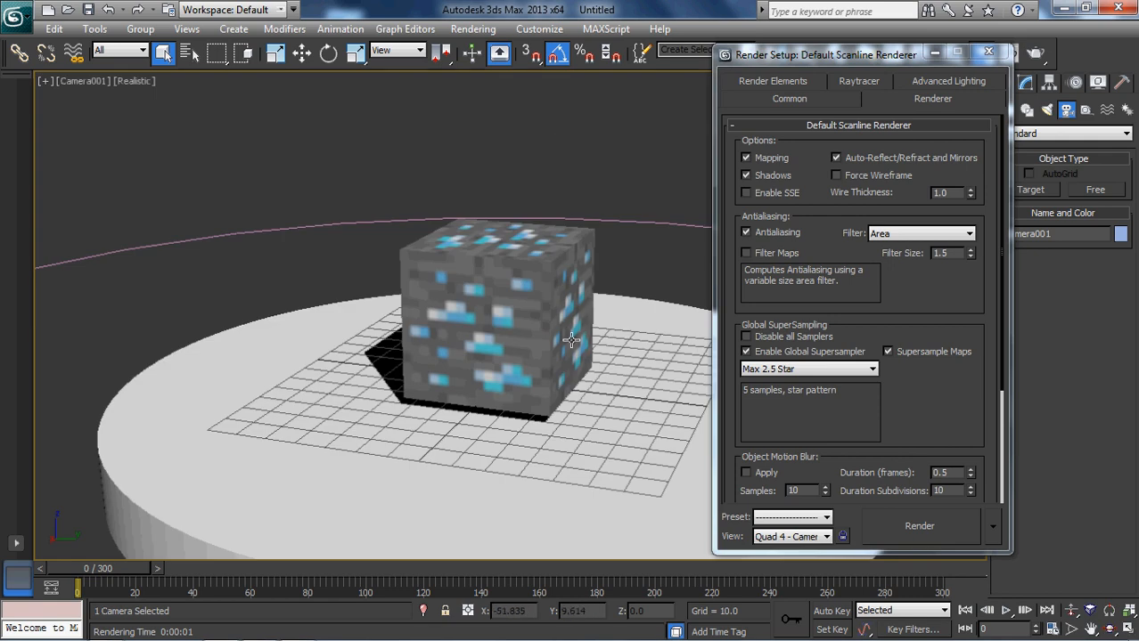
left_click(1005, 611)
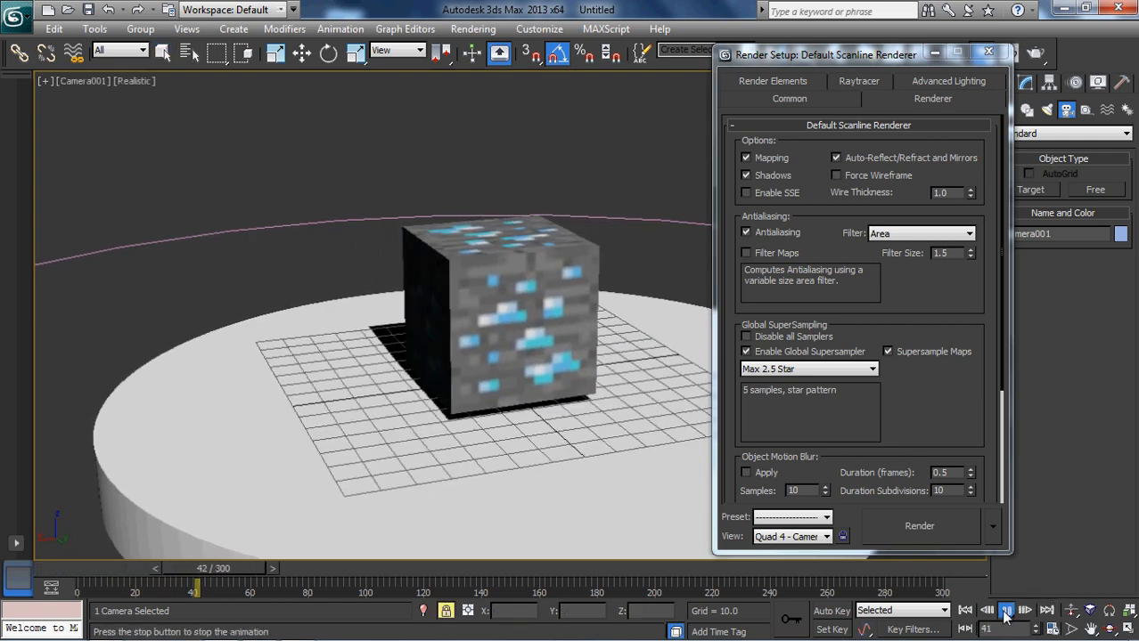
left_click(1005, 611)
left_click(920, 526)
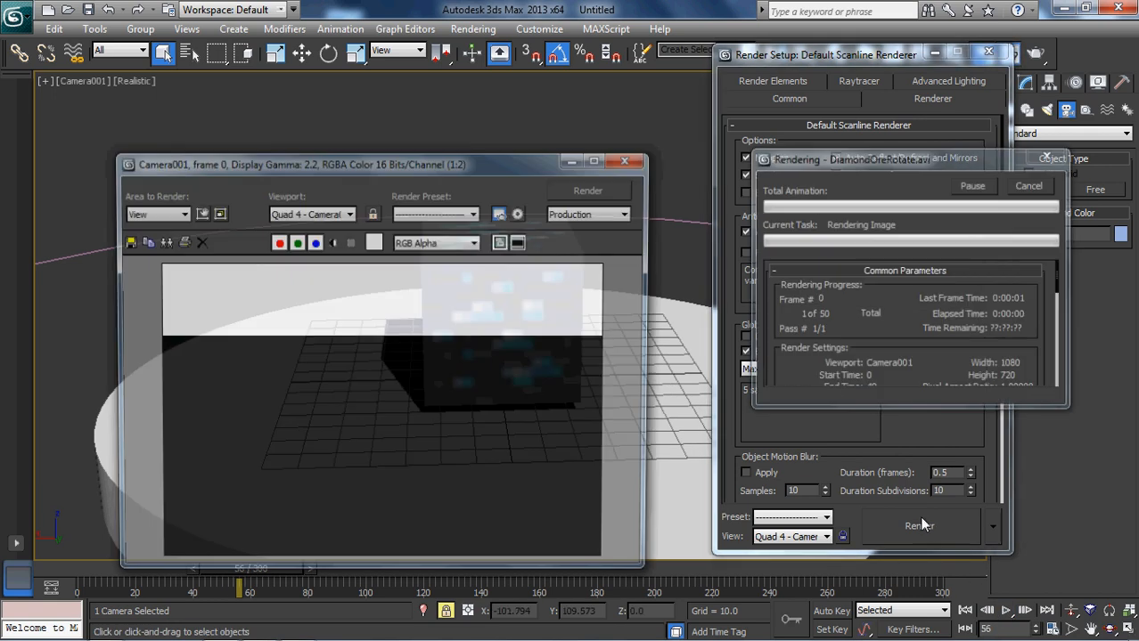